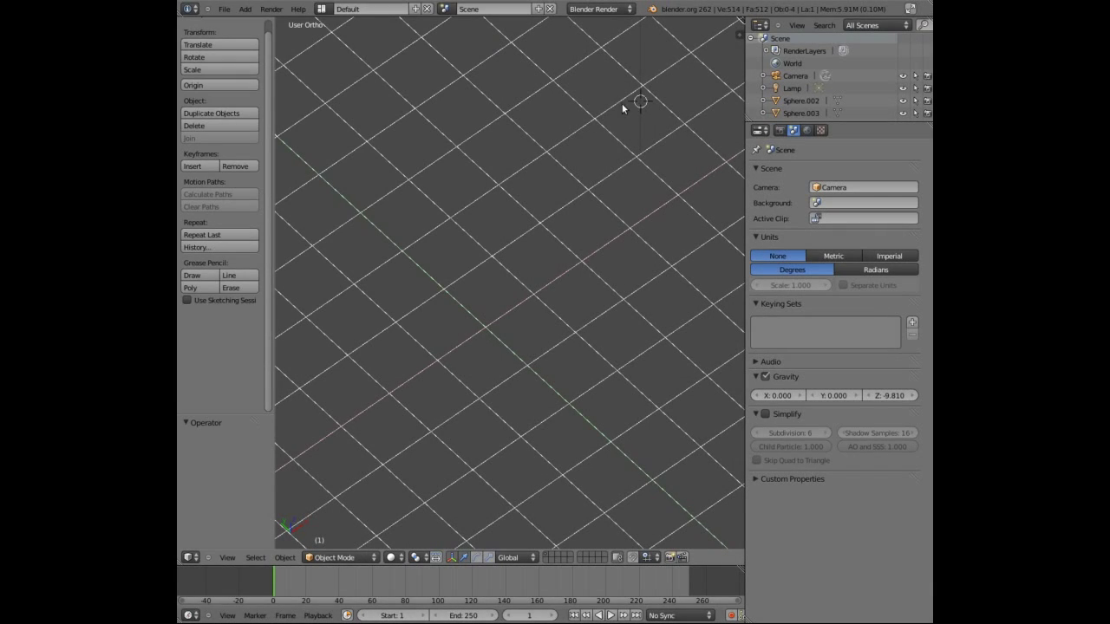
- Place the 3D cursor at the grid centre and orbit to a steep isometric overhead view
{"action": "left_click", "coordinate": [494, 260]}
{"action": "middle_click_drag", "start_coordinate": [519, 208], "coordinate": [540, 176]}
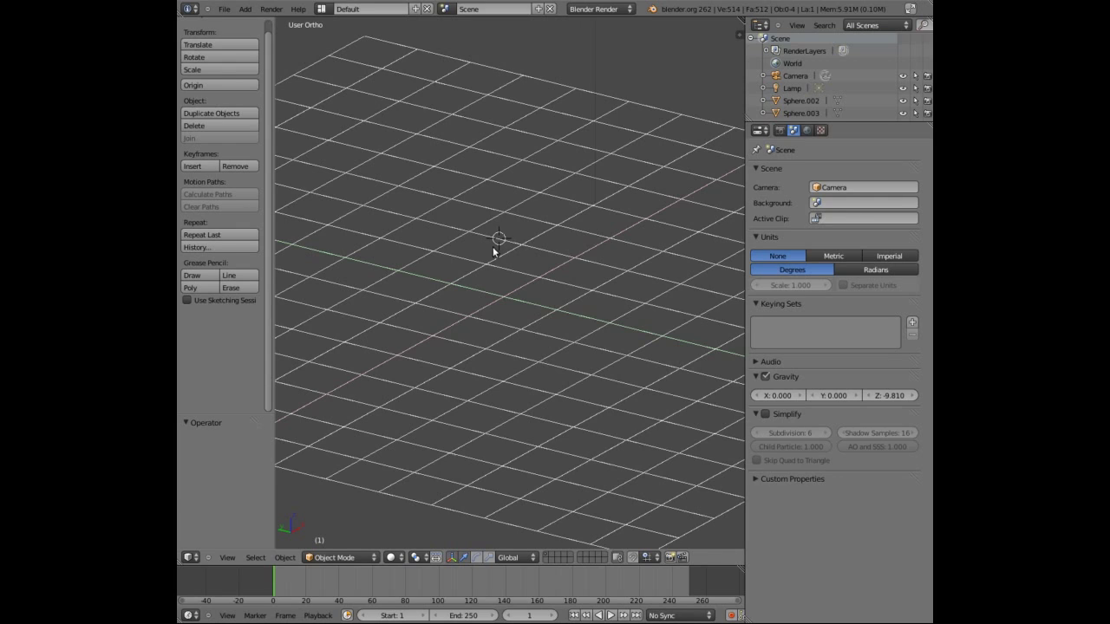
{"action": "scroll", "coordinate": [492, 252], "scroll_direction": "down", "scroll_amount": 3}
{"action": "middle_click_drag", "start_coordinate": [493, 250], "coordinate": [528, 282]}
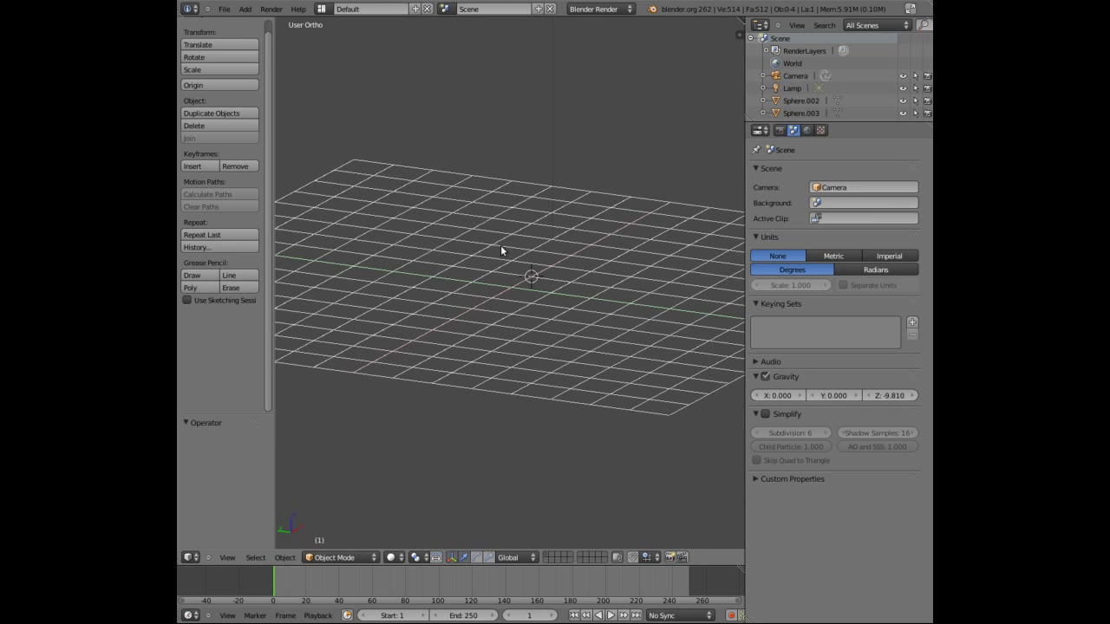
{"action": "middle_click_drag", "start_coordinate": [589, 307], "coordinate": [525, 231]}
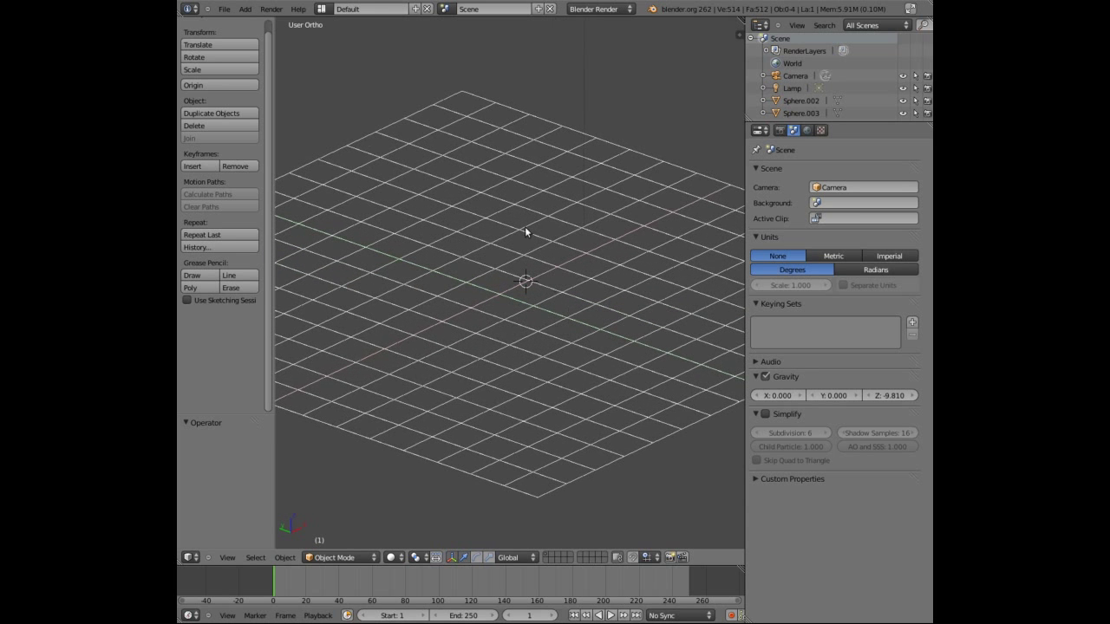
- Add a UV sphere at the 3D cursor from the Add > Mesh menu
{"action": "left_click", "coordinate": [245, 8]}
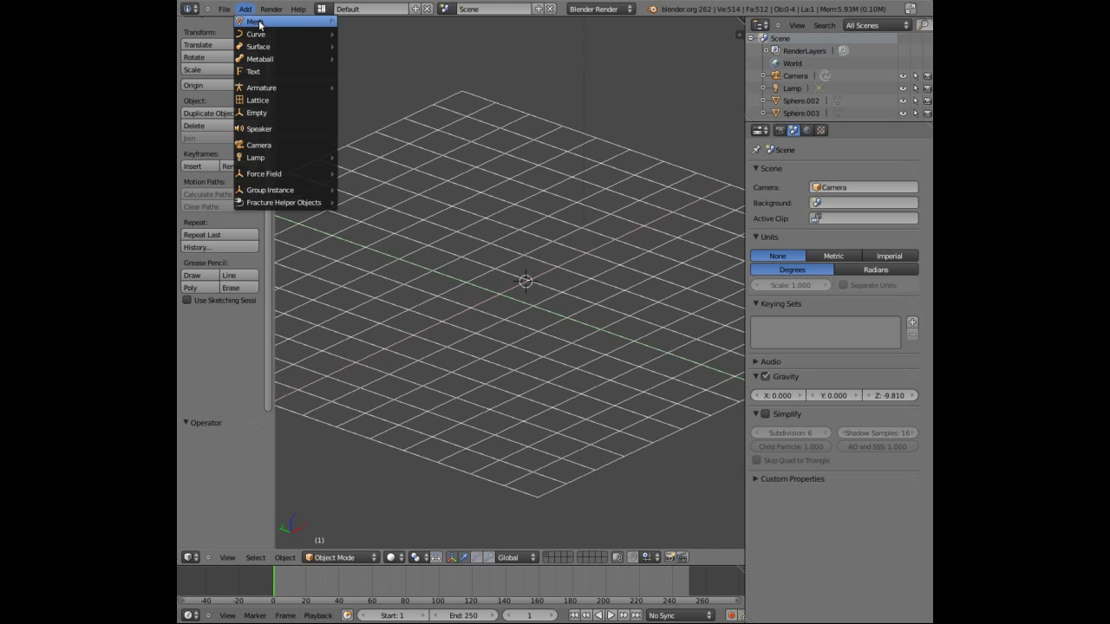
{"action": "mouse_move", "coordinate": [259, 23]}
{"action": "key", "text": "Escape"}
{"action": "key", "text": "Escape"}
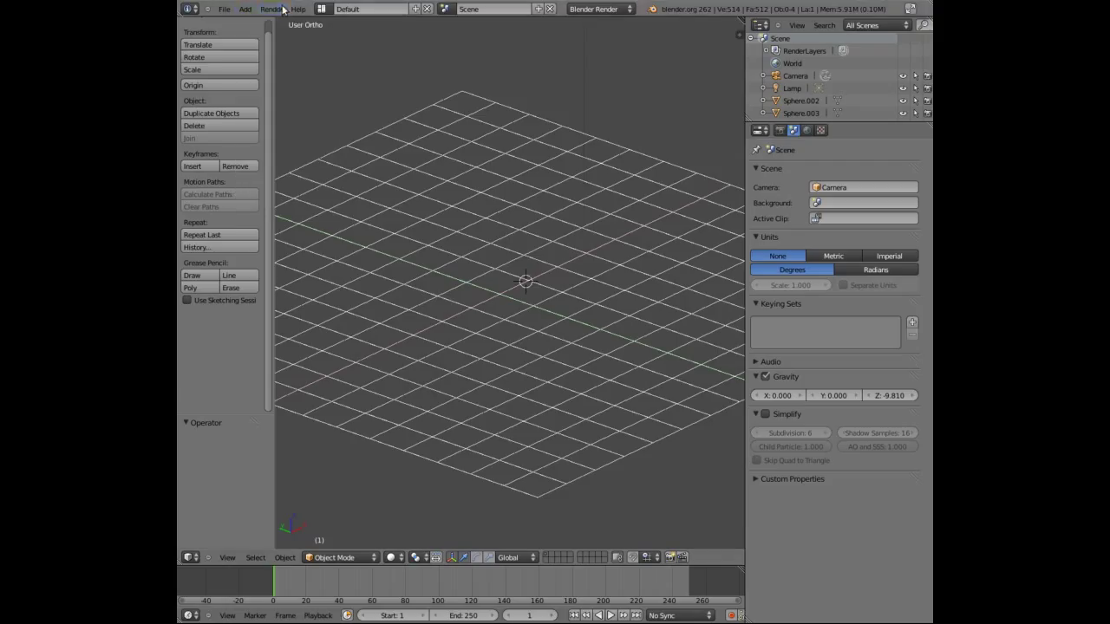
{"action": "left_click", "coordinate": [246, 9]}
{"action": "mouse_move", "coordinate": [260, 22]}
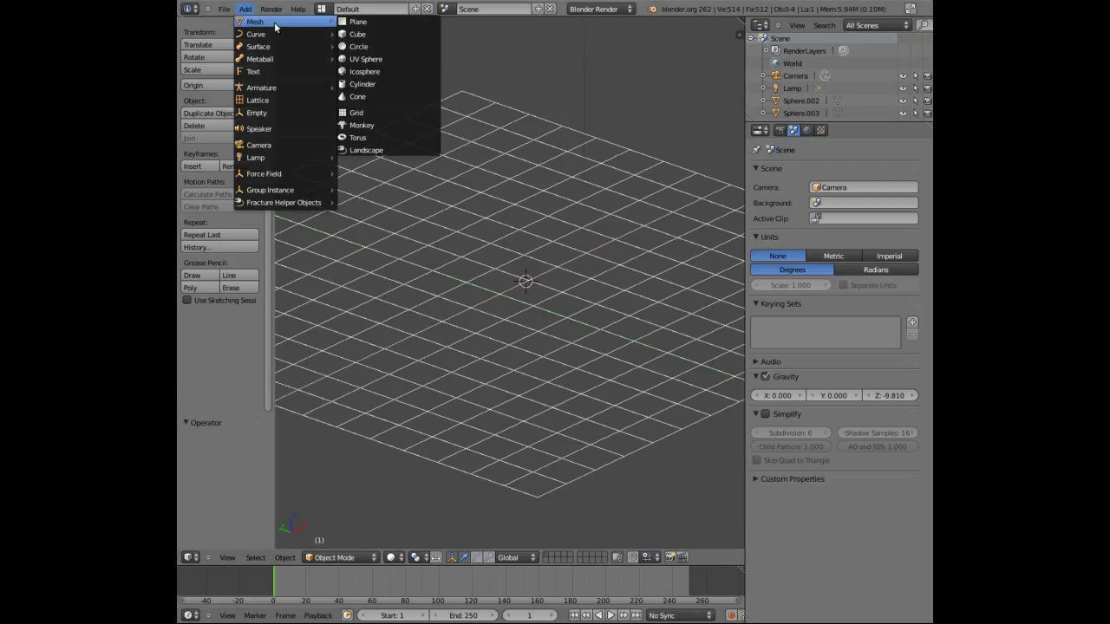
{"action": "left_click", "coordinate": [379, 60]}
- View the sphere straight from the front in orthographic projection and zoom in
{"action": "middle_click_drag", "start_coordinate": [581, 317], "coordinate": [546, 203]}
{"action": "left_click", "coordinate": [229, 557]}
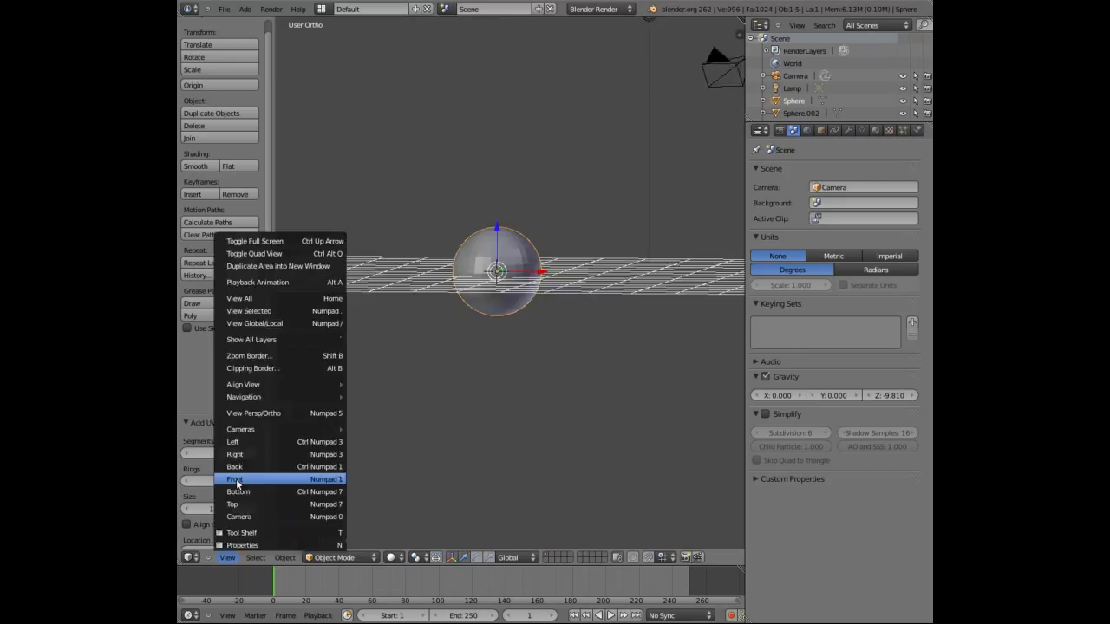
{"action": "left_click", "coordinate": [236, 483]}
{"action": "left_click", "coordinate": [228, 558]}
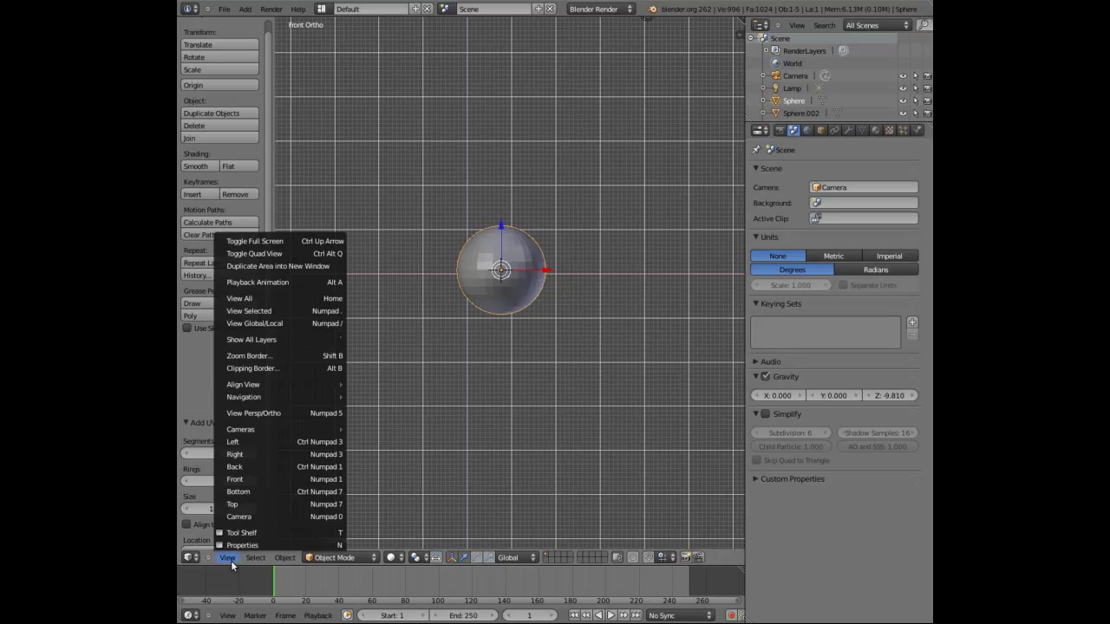
{"action": "left_click", "coordinate": [278, 414]}
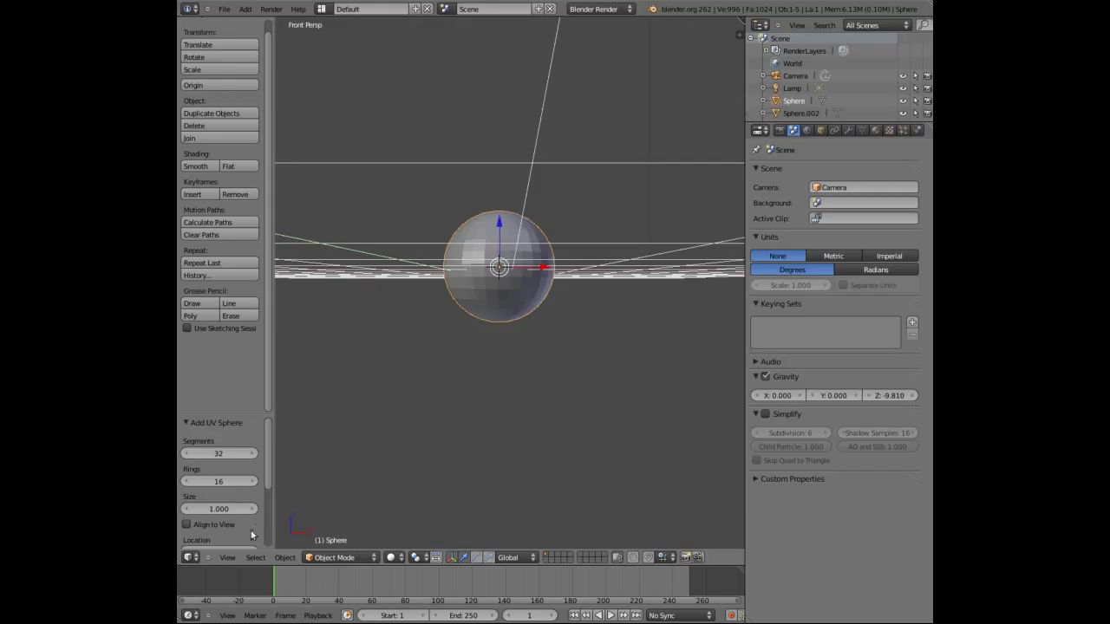
{"action": "left_click", "coordinate": [229, 559]}
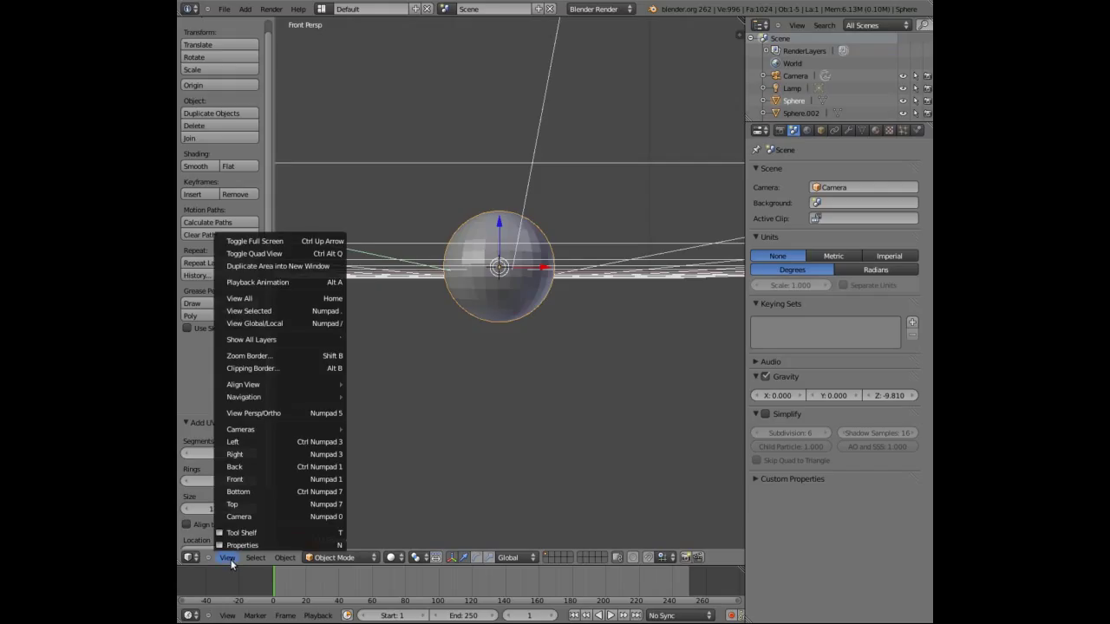
{"action": "left_click", "coordinate": [273, 413]}
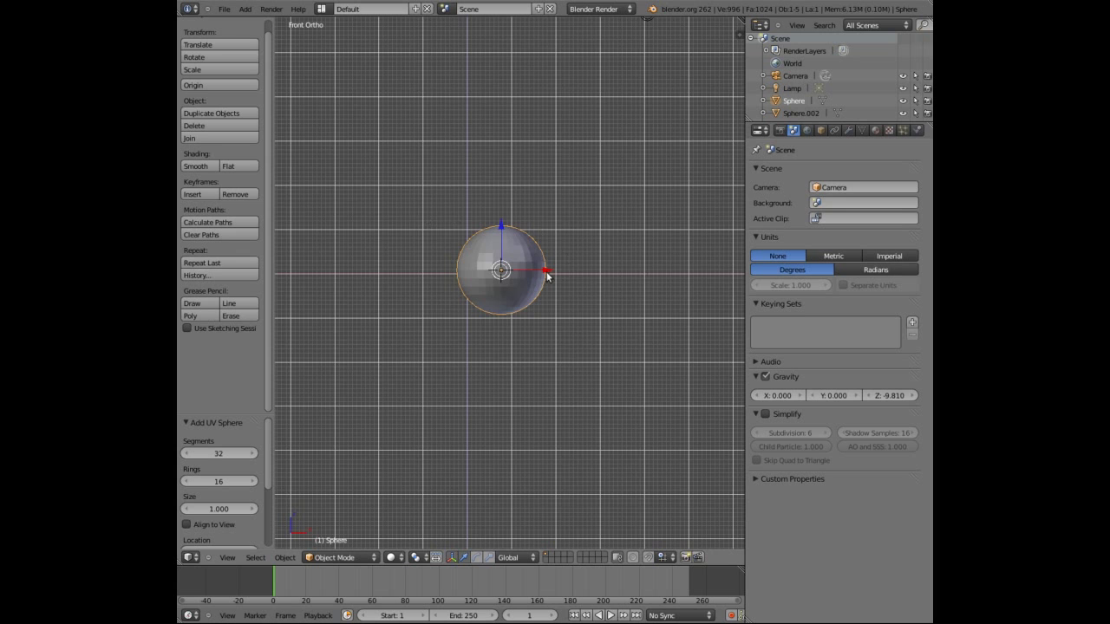
{"action": "scroll", "coordinate": [466, 427], "scroll_direction": "up", "scroll_amount": 3}
{"action": "left_click", "coordinate": [336, 558]}
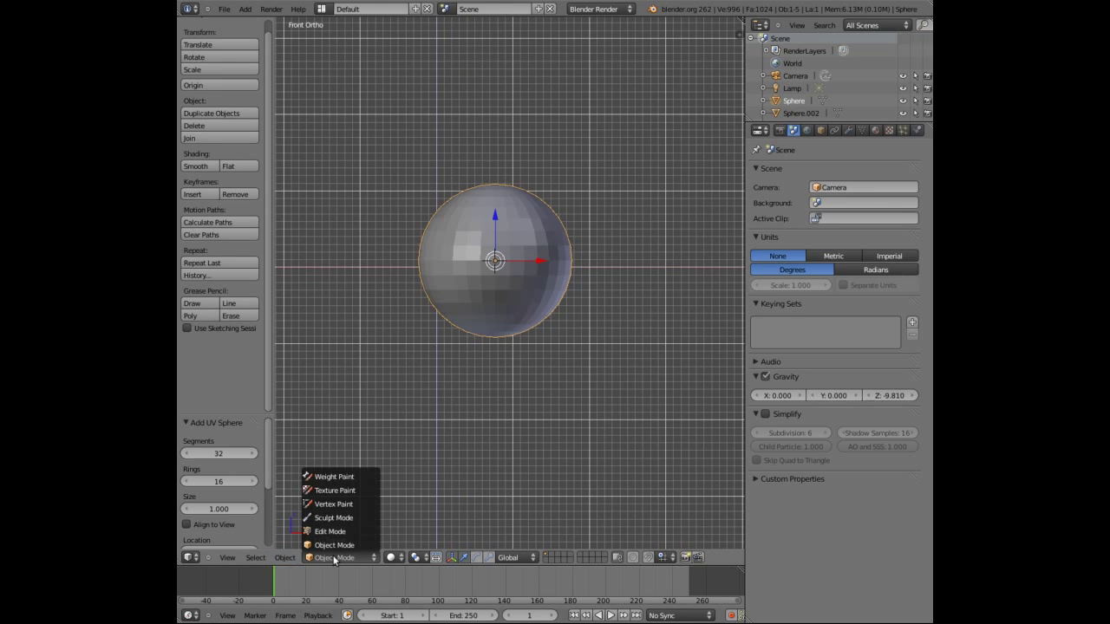
- Enter Edit Mode on the sphere, show it as wireframe, and deselect all vertices
{"action": "left_click", "coordinate": [329, 532]}
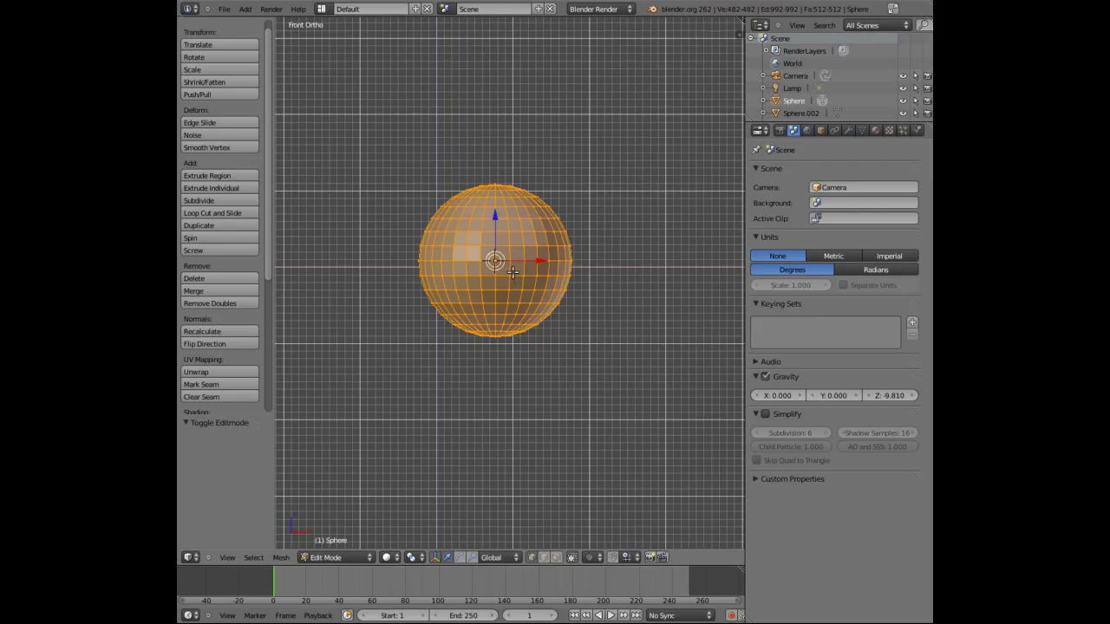
{"action": "key", "text": "z"}
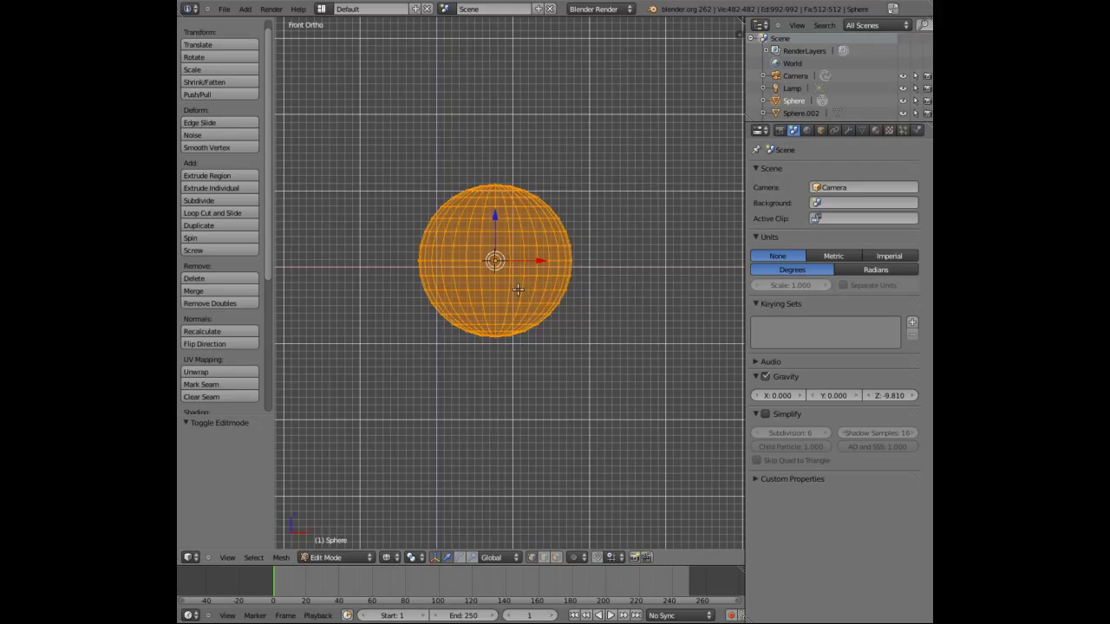
{"action": "key", "text": "a"}
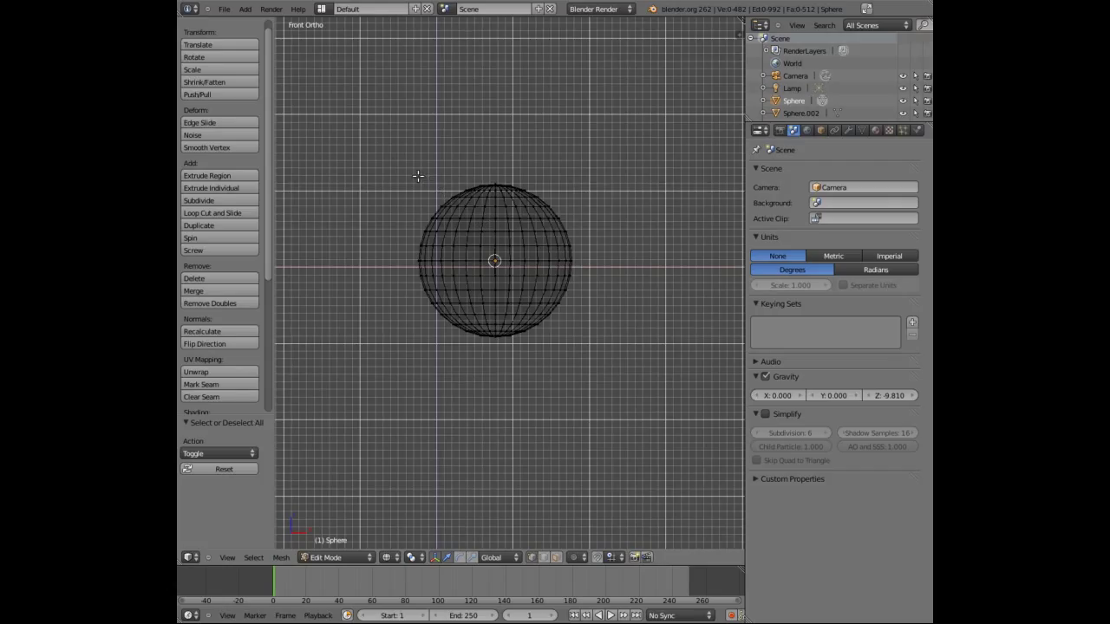
- Box-select the left half of the sphere's vertices and inspect the selection from an angle
{"action": "key", "text": "b"}
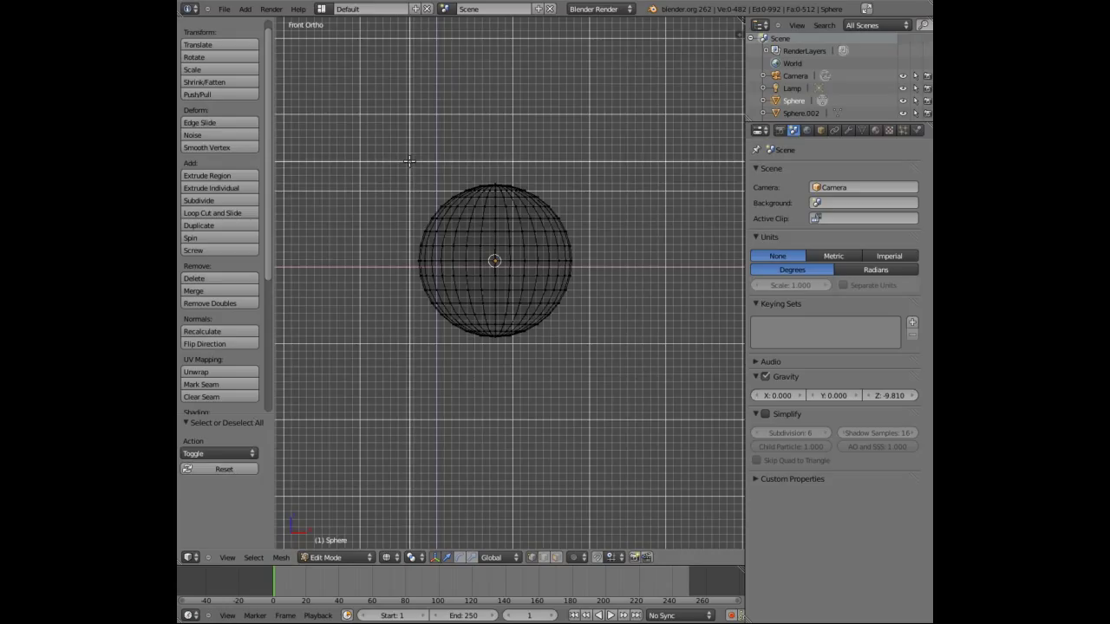
{"action": "key", "text": "Escape"}
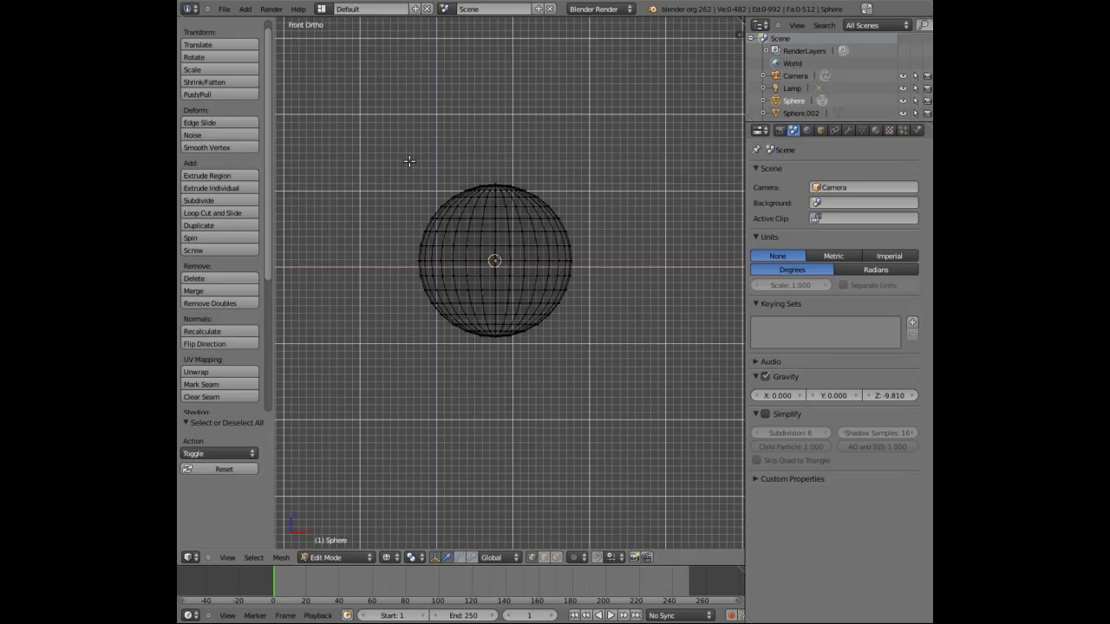
{"action": "left_click_drag", "start_coordinate": [410, 161], "coordinate": [495, 405]}
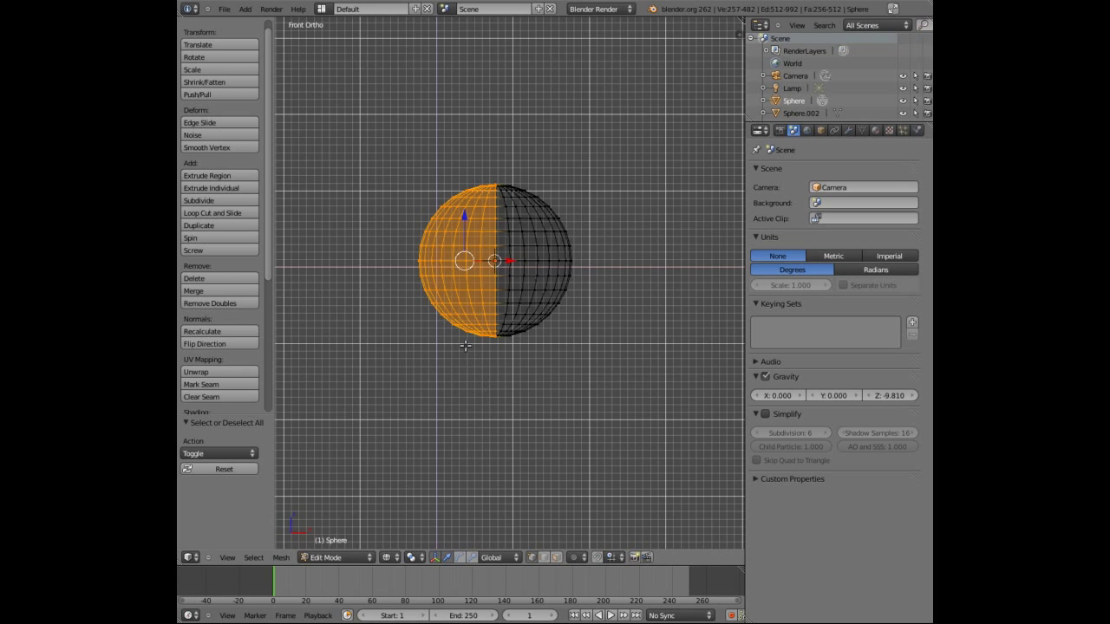
{"action": "middle_click_drag", "start_coordinate": [469, 192], "coordinate": [476, 316]}
{"action": "scroll", "coordinate": [508, 279], "scroll_direction": "up", "scroll_amount": 2}
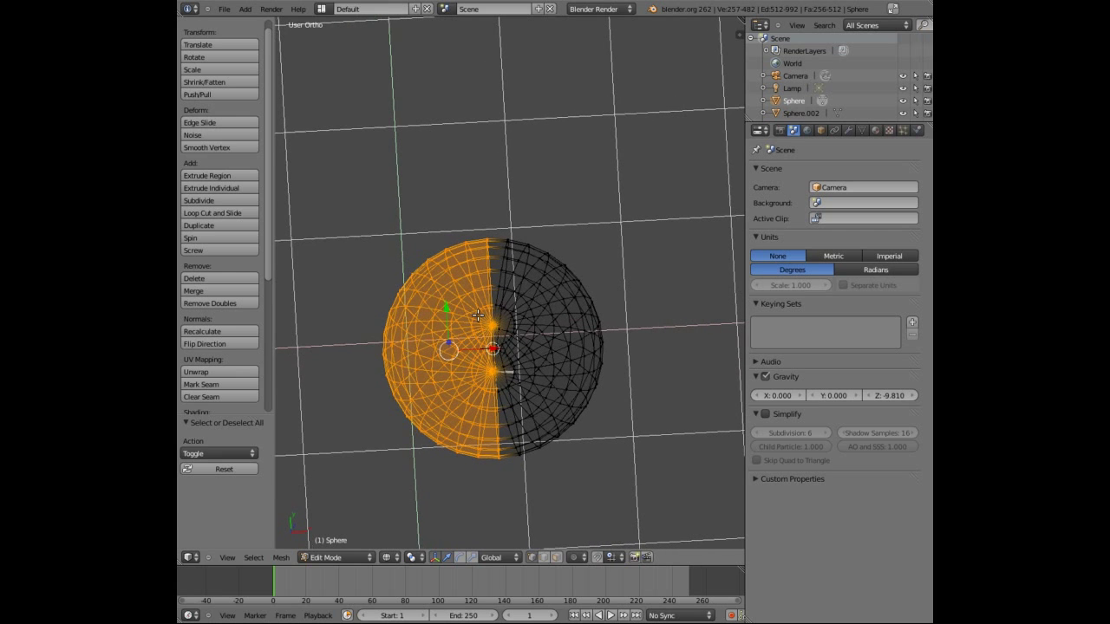
- From the front view, delete the selected left-half faces and return to solid shading
{"action": "left_click", "coordinate": [228, 561]}
{"action": "left_click", "coordinate": [246, 483]}
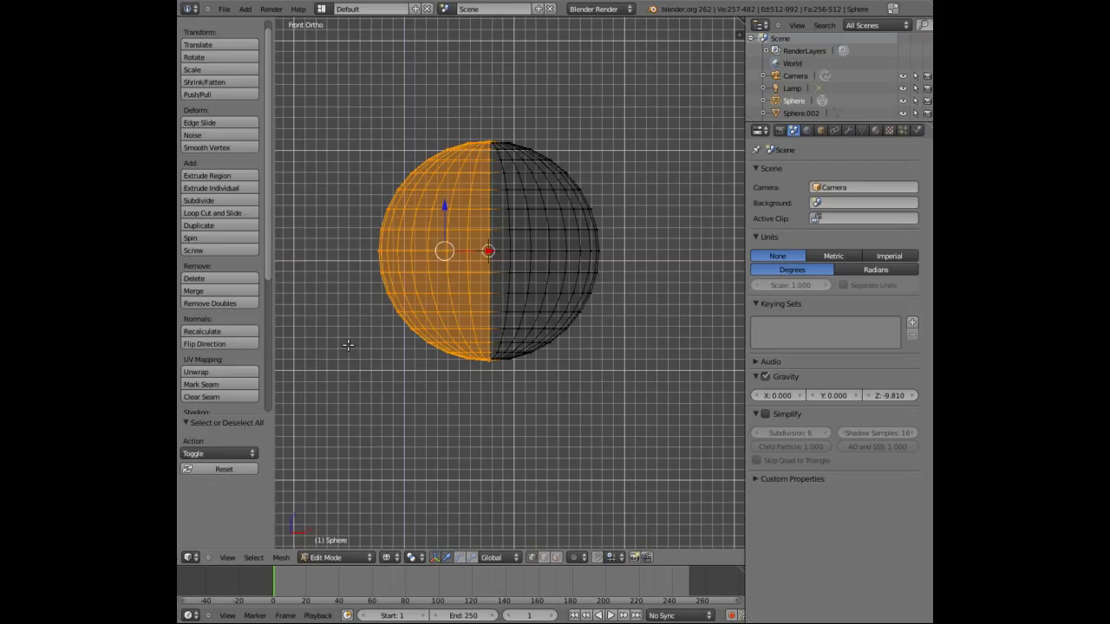
{"action": "key", "text": "x"}
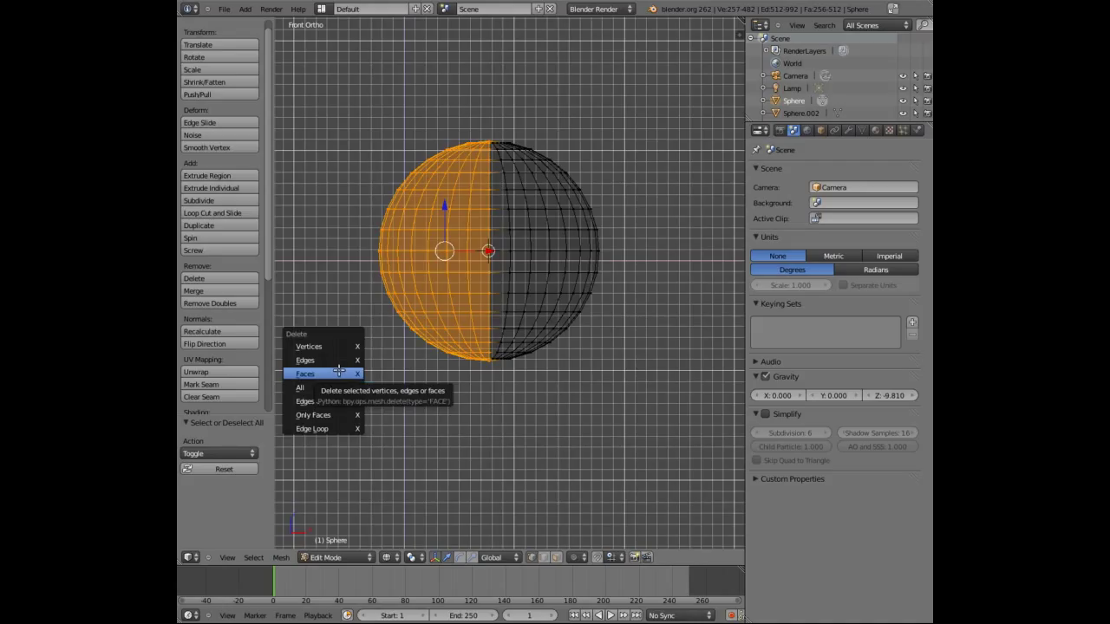
{"action": "left_click", "coordinate": [338, 371]}
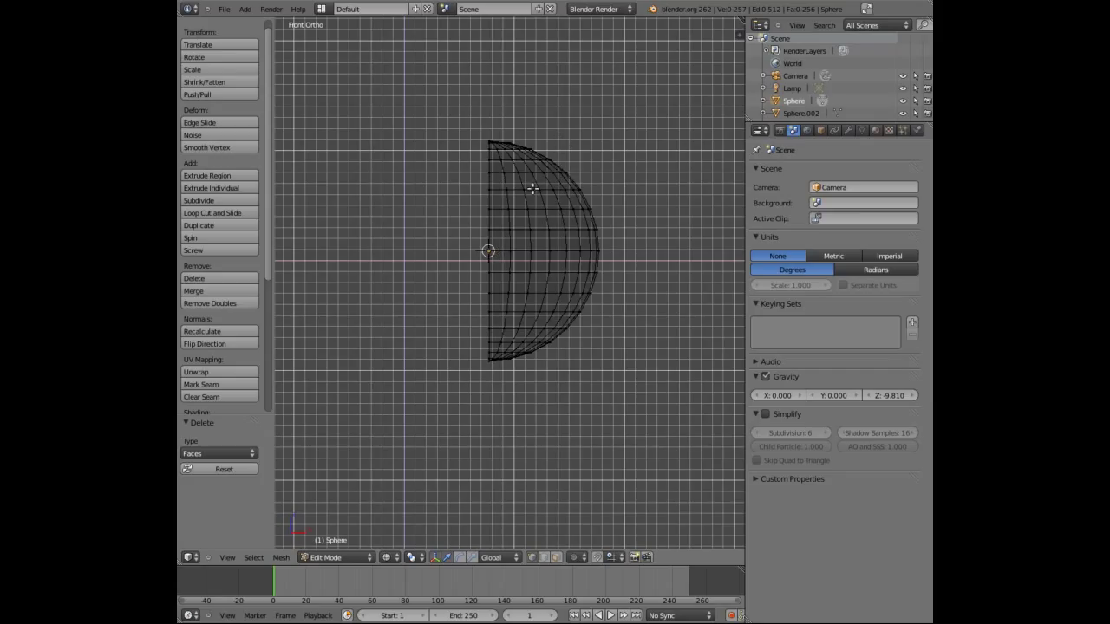
{"action": "key", "text": "z"}
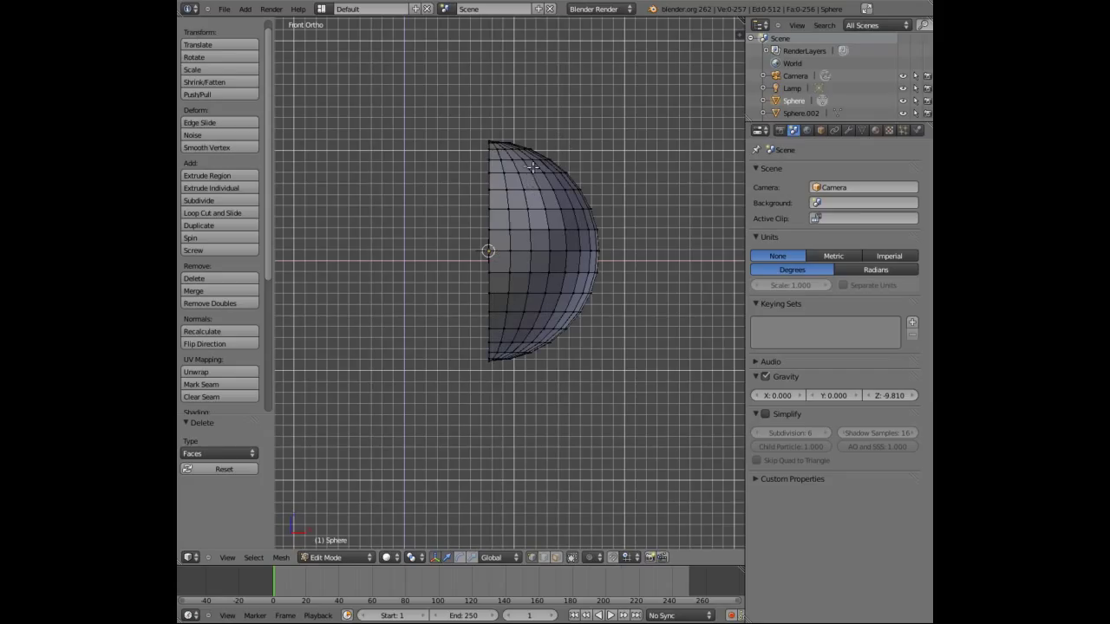
{"action": "left_click", "coordinate": [325, 557]}
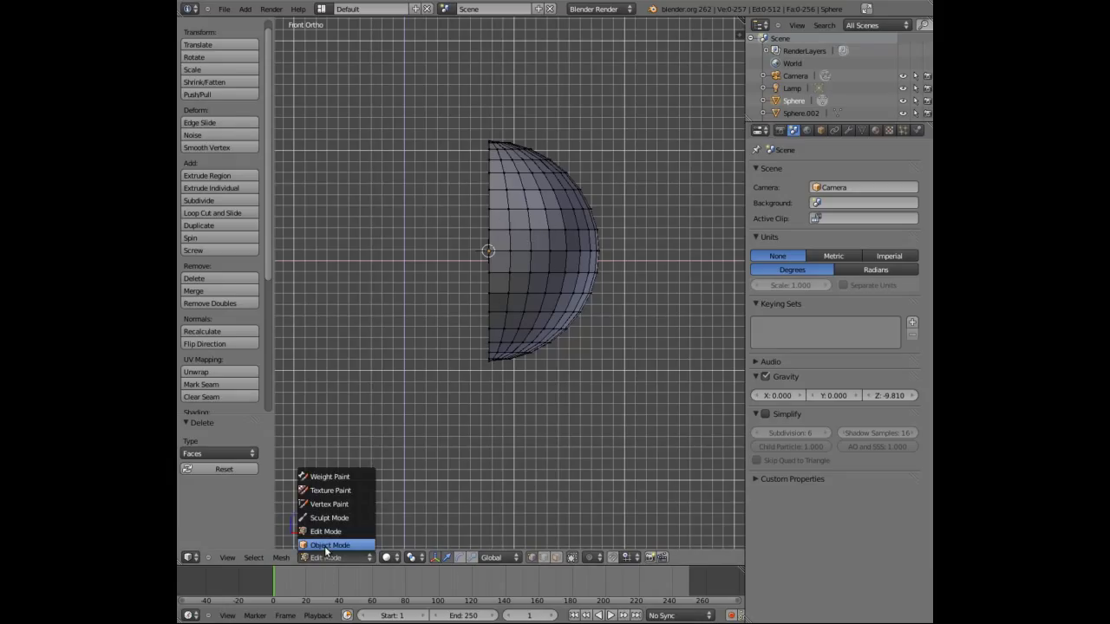
- Return to Object Mode and duplicate the hemisphere in place as Sphere.001
{"action": "left_click", "coordinate": [326, 547]}
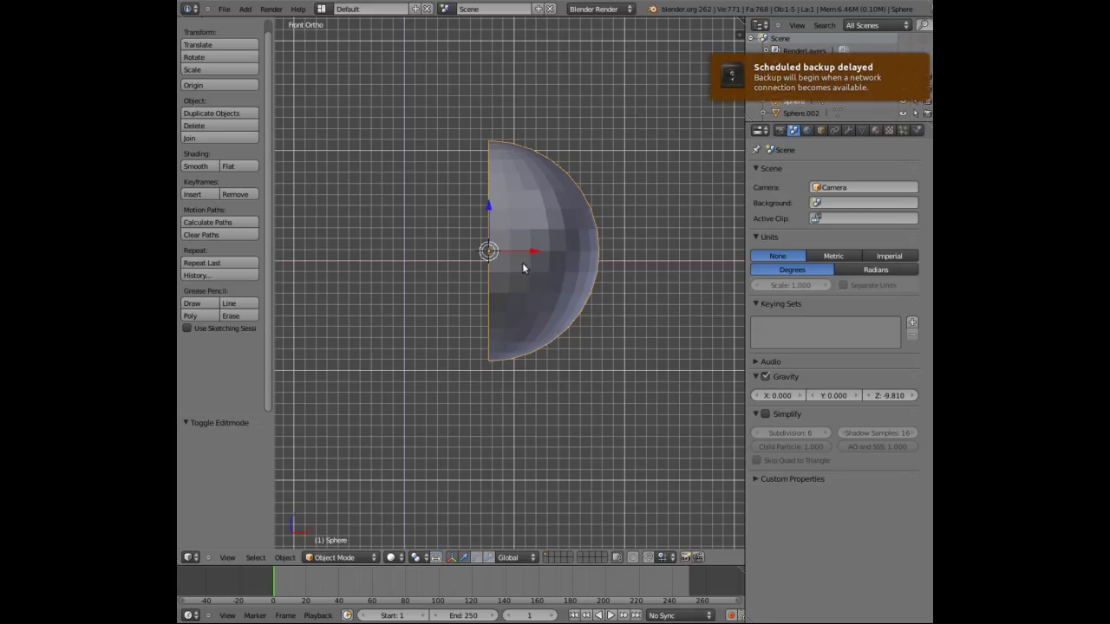
{"action": "key", "text": "shift+d"}
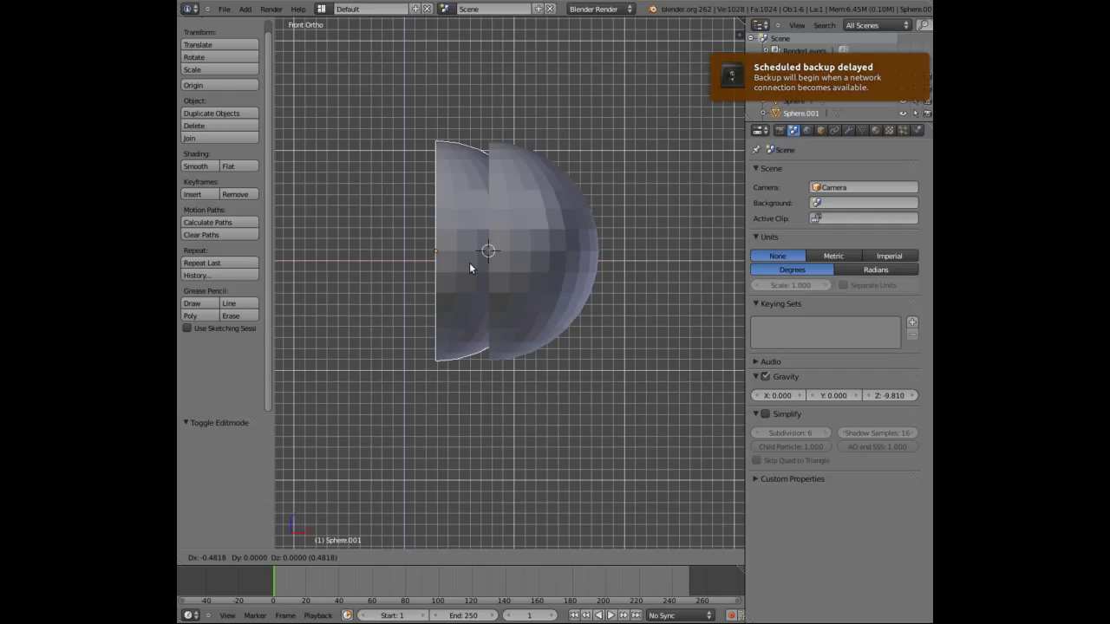
{"action": "right_click", "coordinate": [465, 309]}
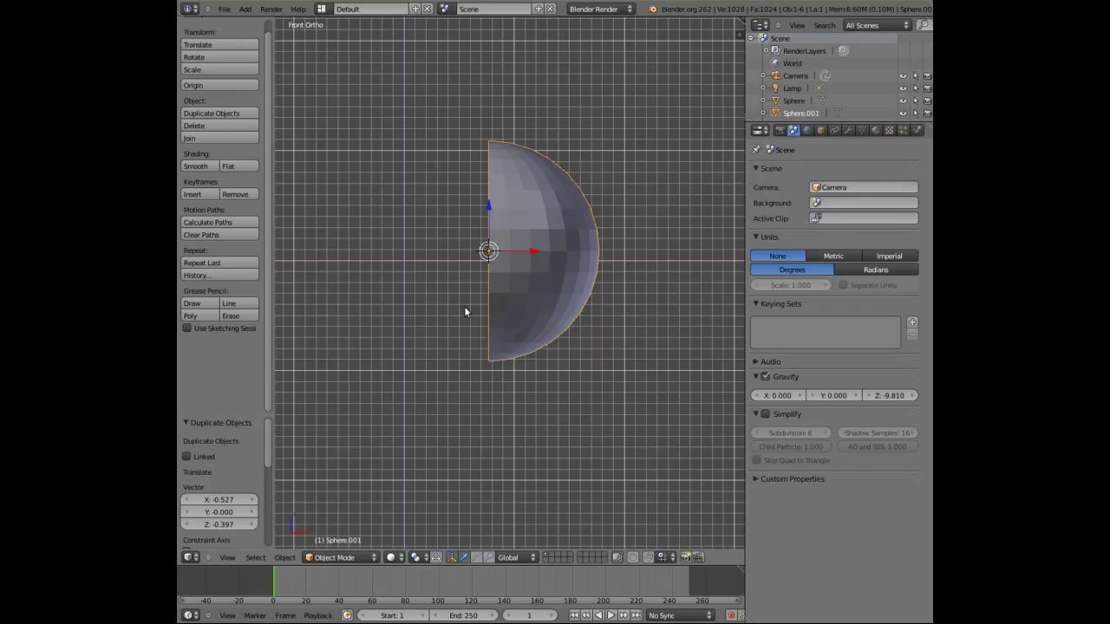
- Rotate the copy Sphere.001 by 180° about the global Z axis
{"action": "key", "text": "r"}
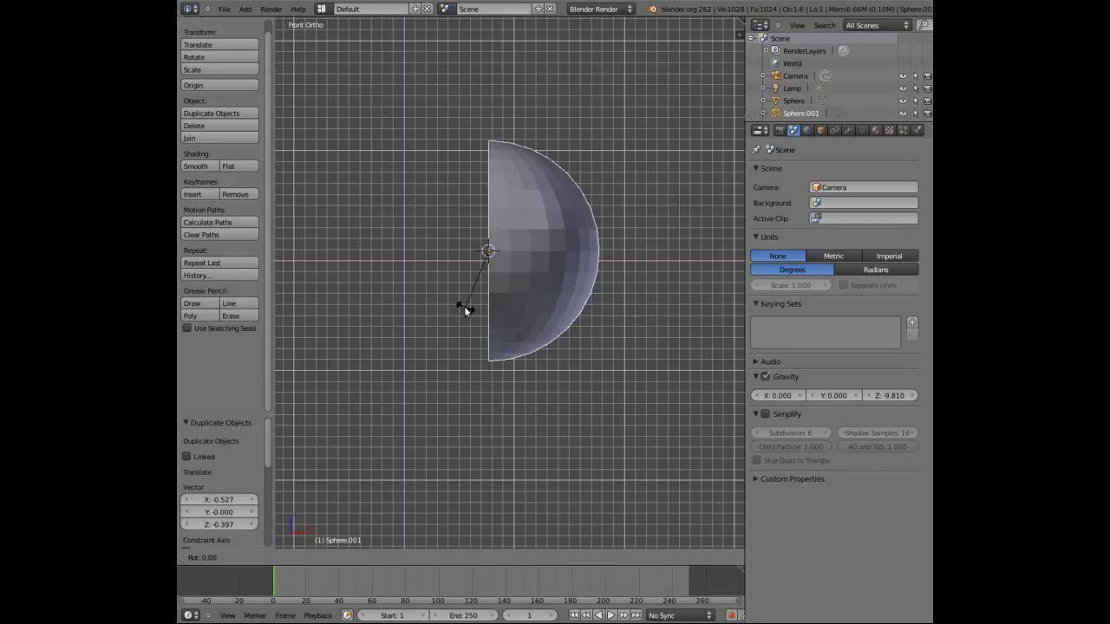
{"action": "key", "text": "z"}
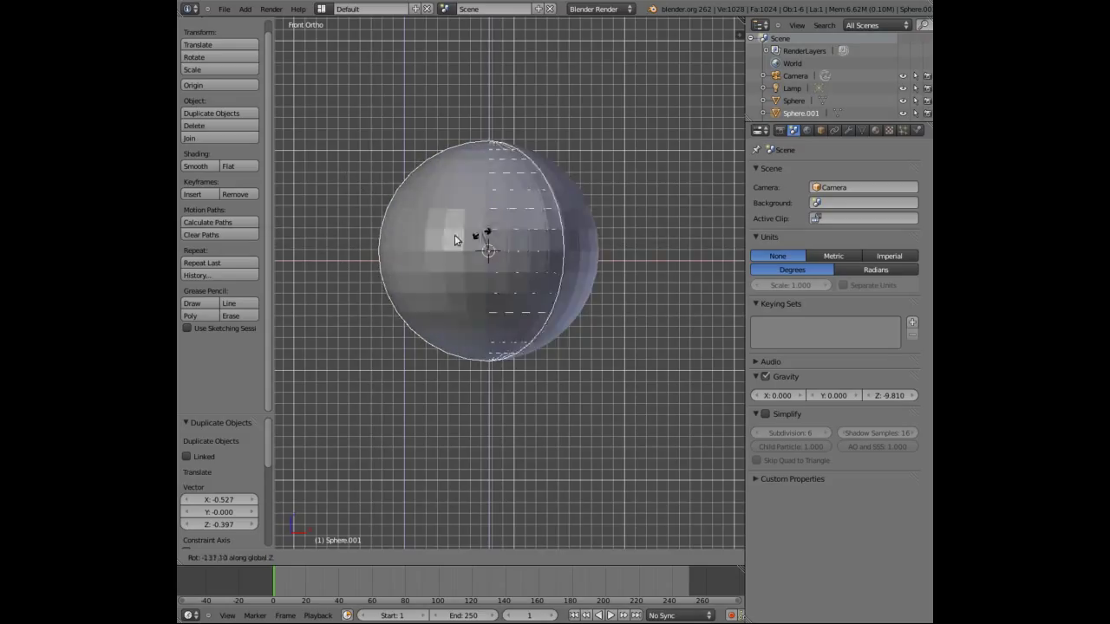
{"action": "right_click", "coordinate": [534, 227]}
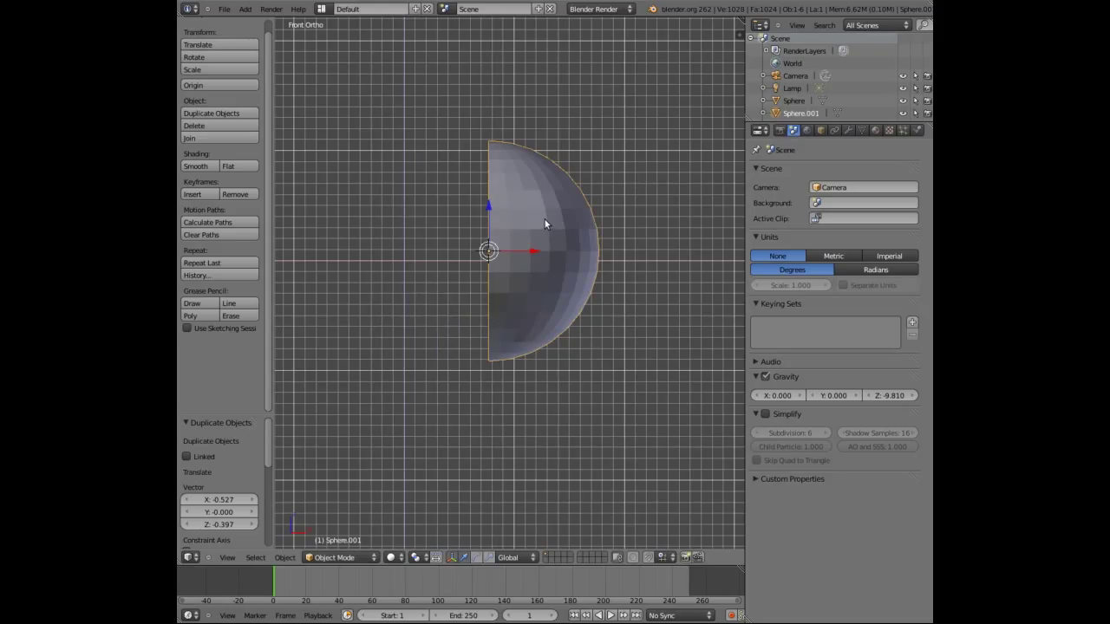
{"action": "key", "text": "r"}
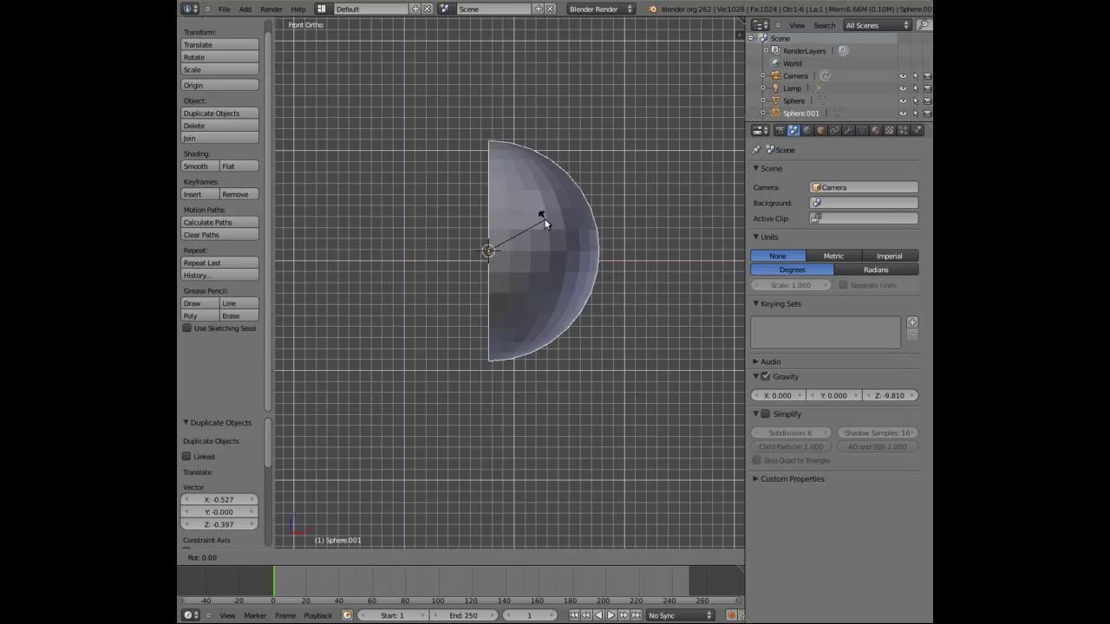
{"action": "key", "text": "z"}
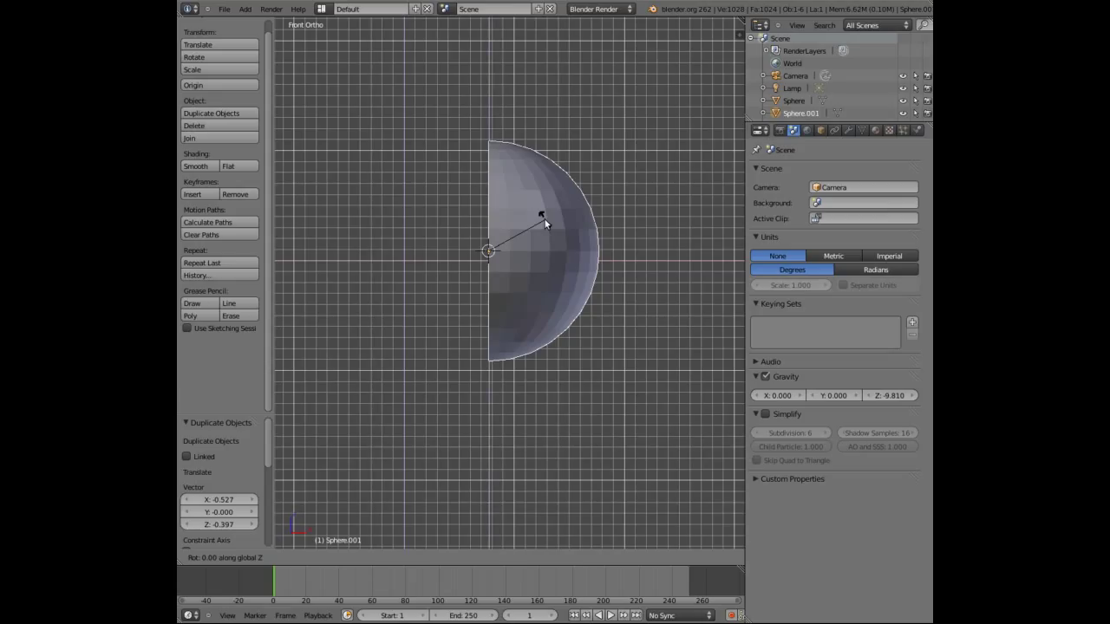
{"action": "type", "text": "180"}
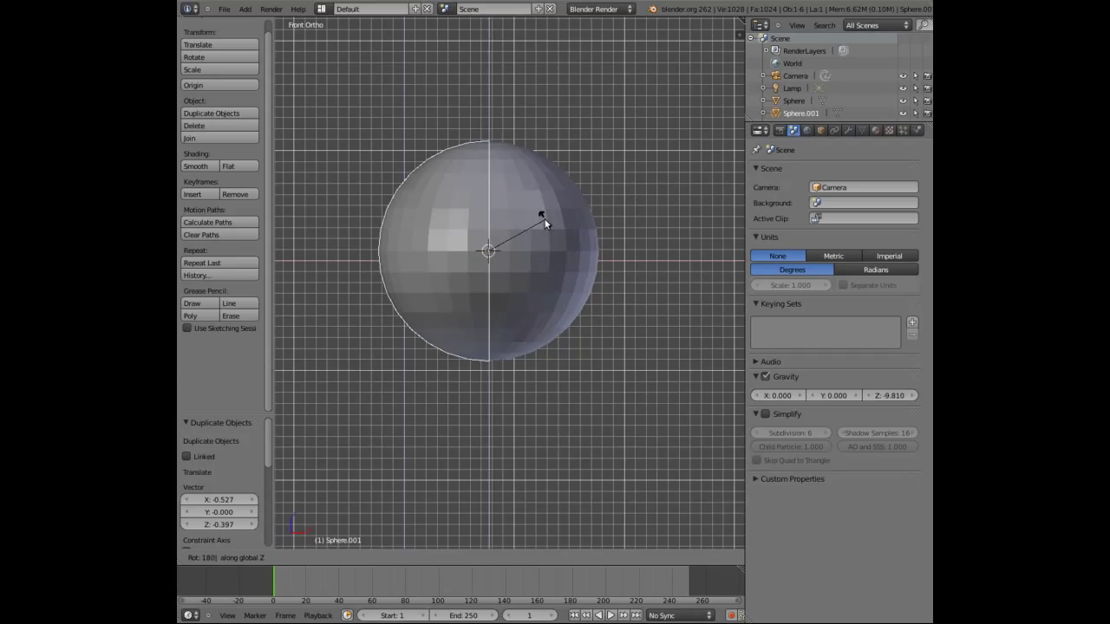
{"action": "key", "text": "Return"}
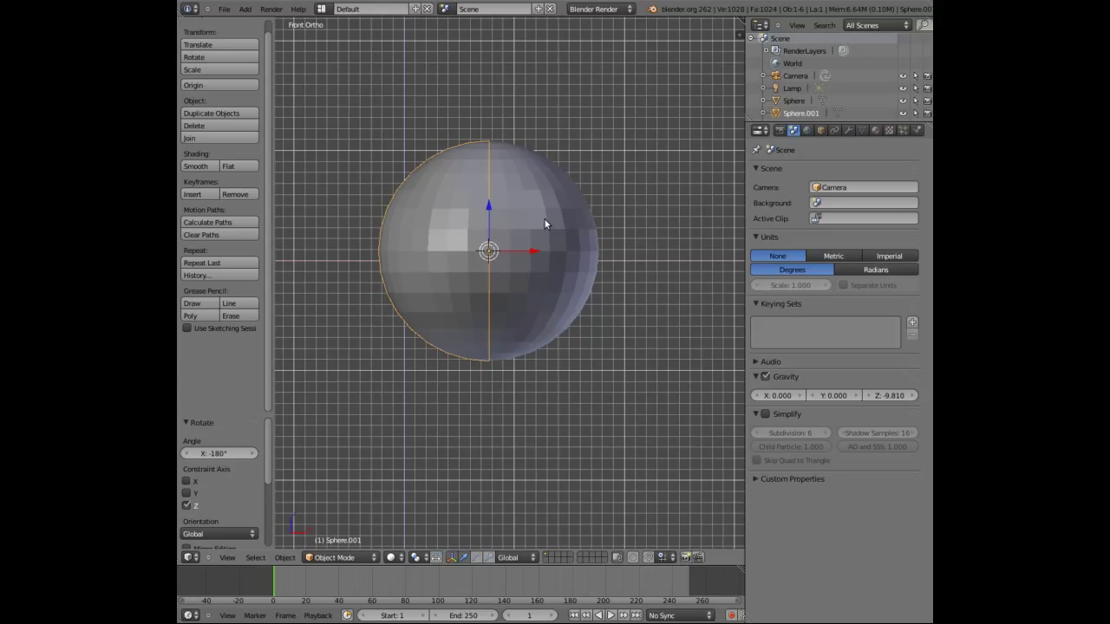
- Turn Sphere.001 by 90° about the global X axis using R, X, 90
{"action": "key", "text": "r"}
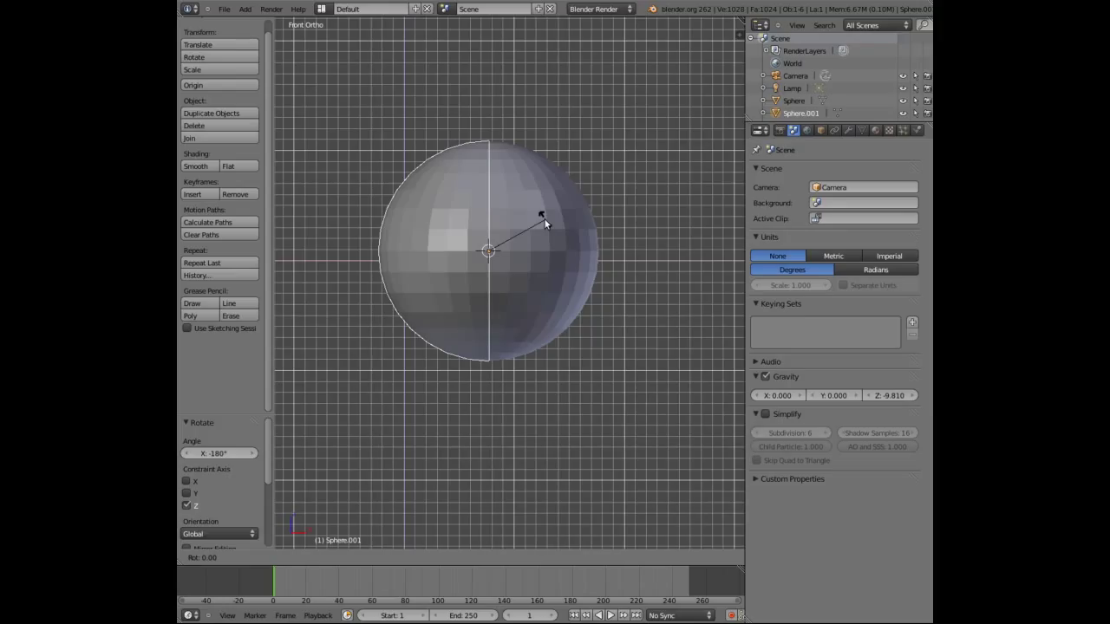
{"action": "key", "text": "x"}
{"action": "type", "text": "90"}
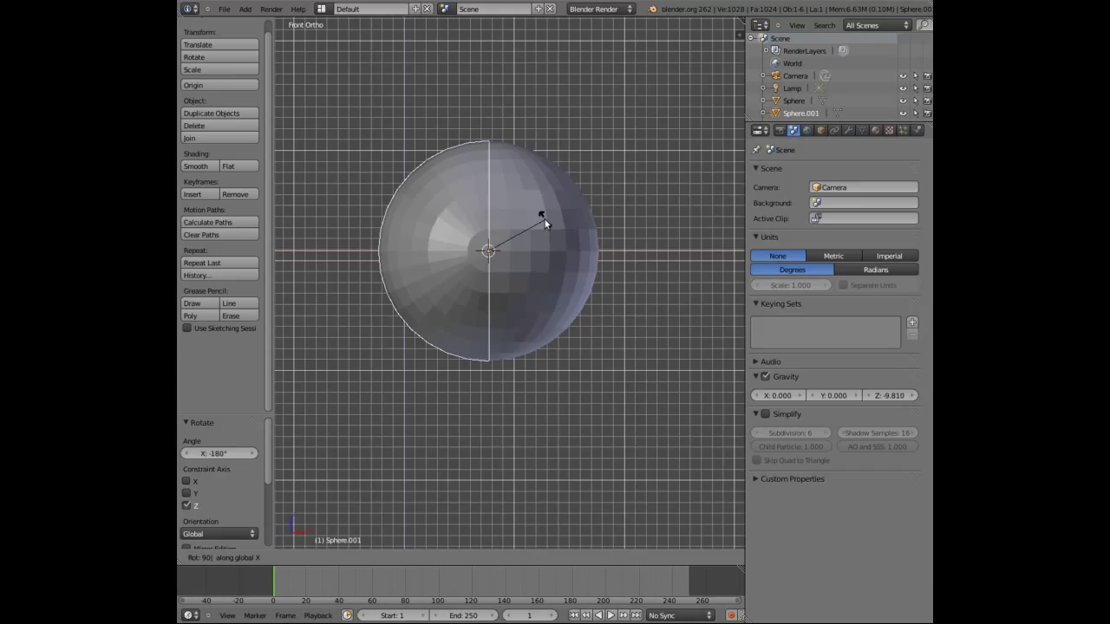
{"action": "key", "text": "Return"}
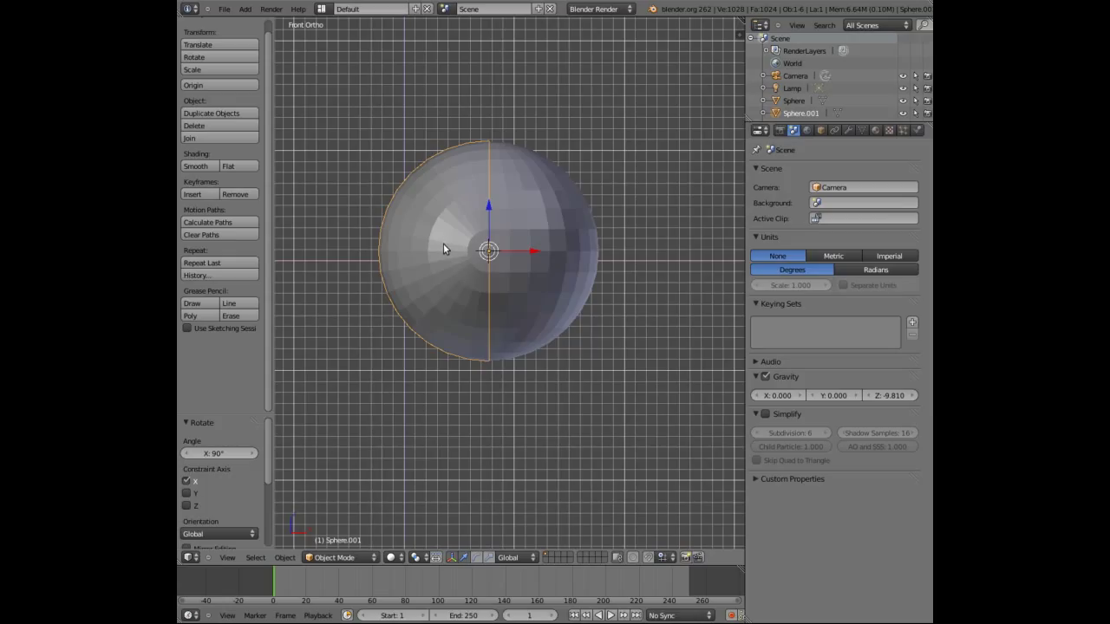
- Add the original Sphere to the selection, join both hemispheres with Ctrl+J, then toggle Edit Mode
{"action": "right_click", "coordinate": [566, 197], "text": "shift"}
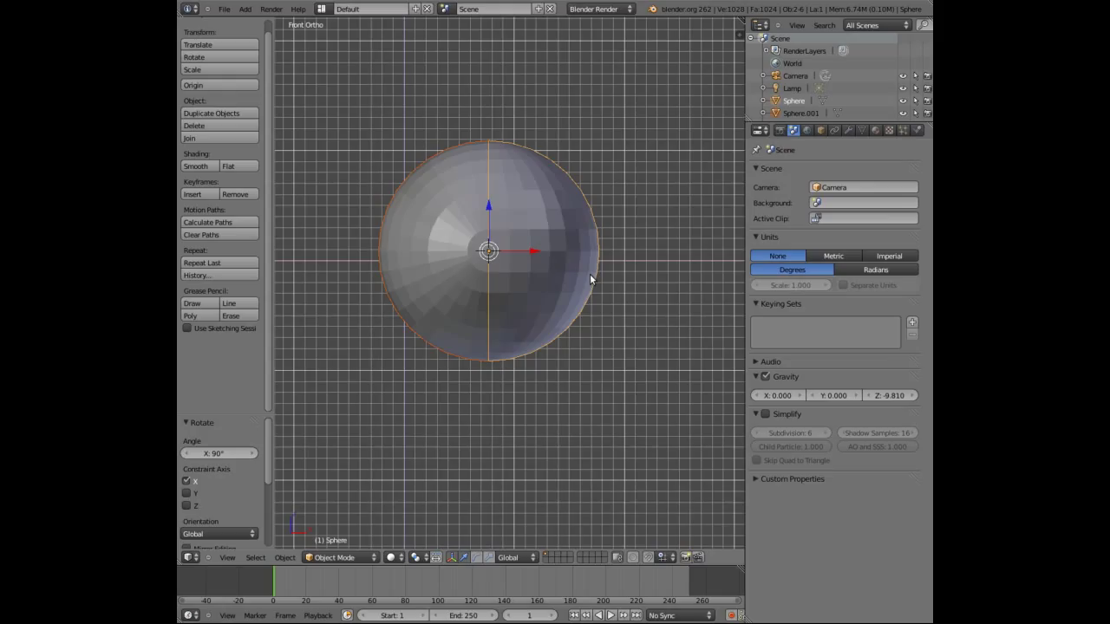
{"action": "key", "text": "ctrl+j"}
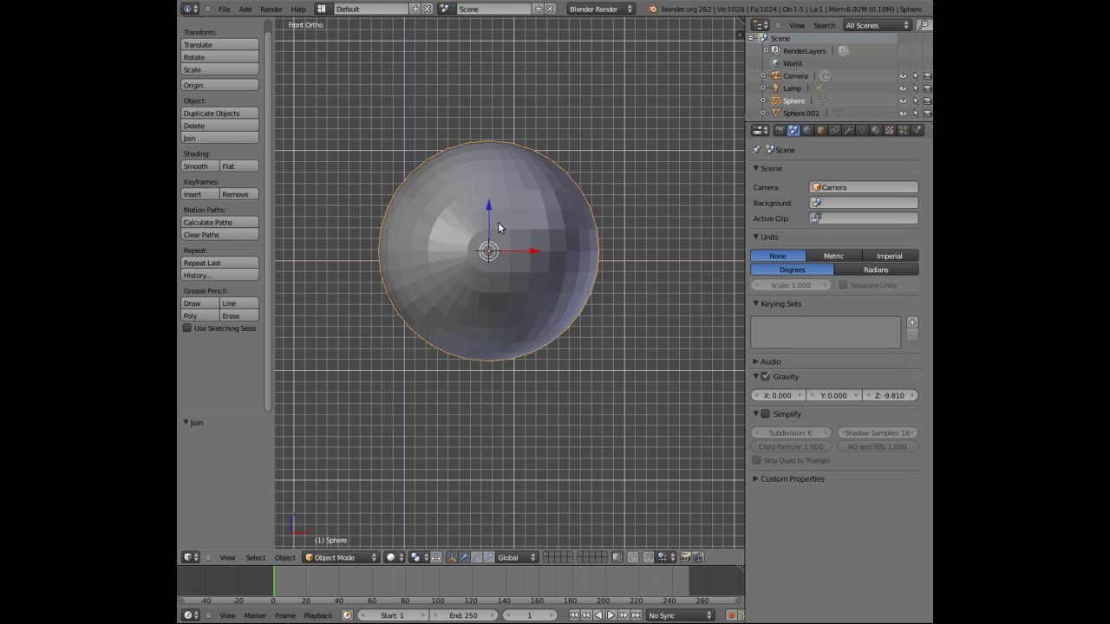
{"action": "key", "text": "Tab"}
{"action": "key", "text": "Tab"}
- Zoom the view and nudge the left half-sphere Sphere.002 slightly along X
{"action": "scroll", "coordinate": [502, 226], "scroll_direction": "down", "scroll_amount": 8}
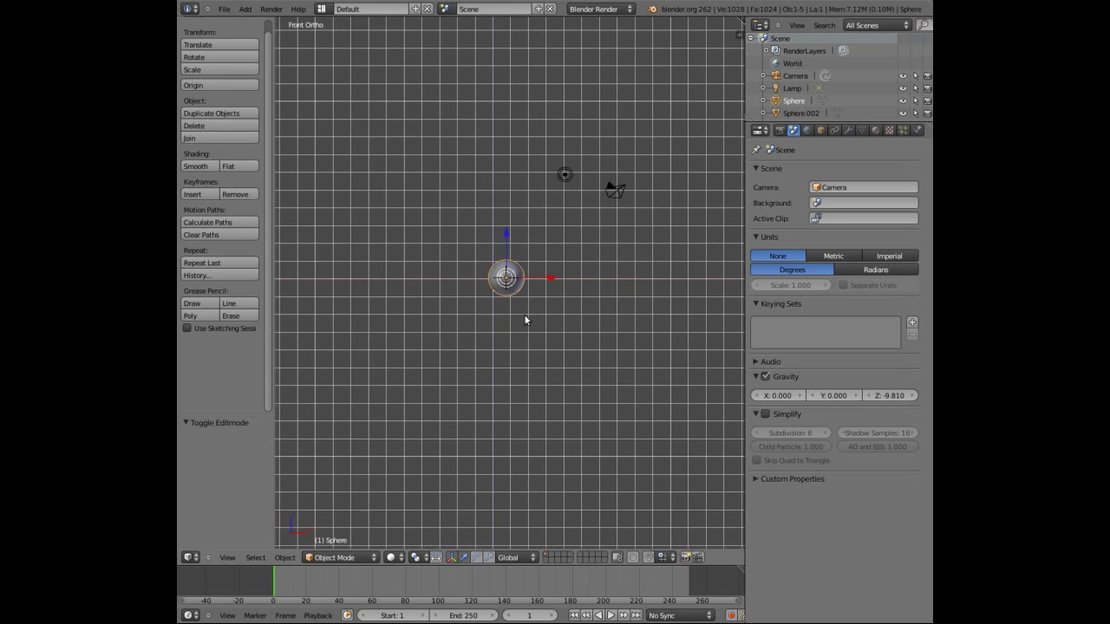
{"action": "scroll", "coordinate": [523, 314], "scroll_direction": "down", "scroll_amount": 10, "text": "shift"}
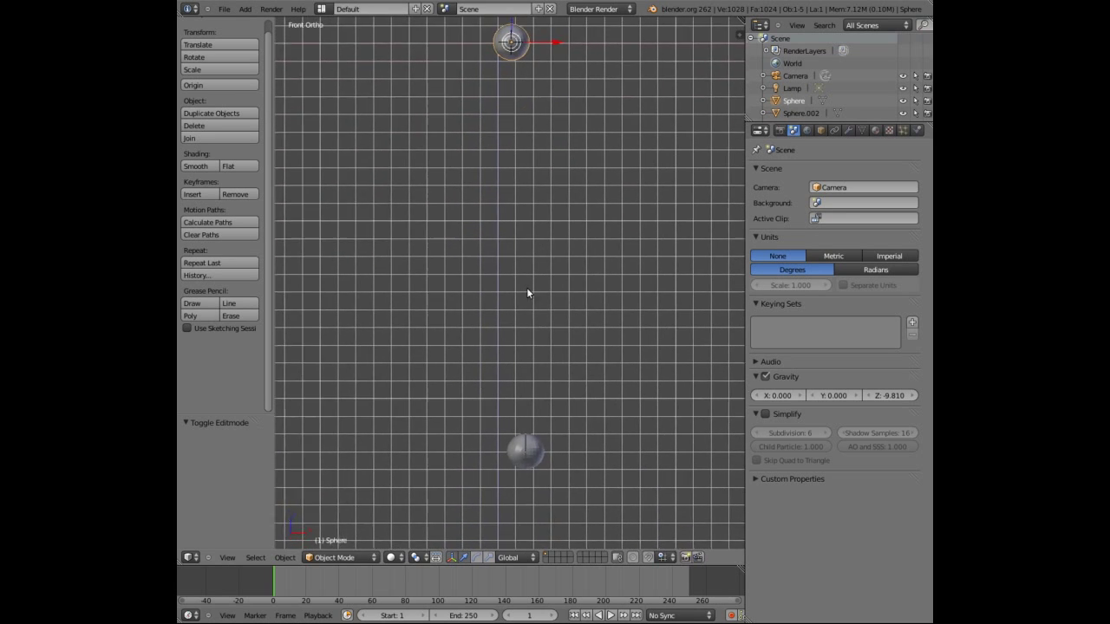
{"action": "scroll", "coordinate": [516, 234], "scroll_direction": "down", "scroll_amount": 3, "text": "shift"}
{"action": "scroll", "coordinate": [507, 178], "scroll_direction": "up", "scroll_amount": 6}
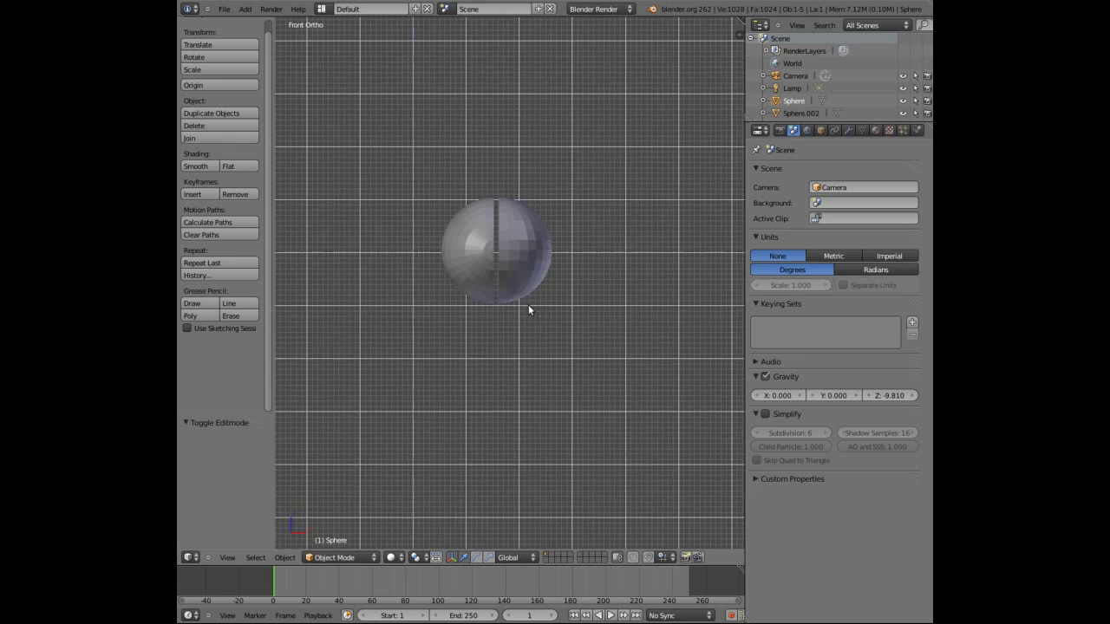
{"action": "scroll", "coordinate": [528, 310], "scroll_direction": "up", "scroll_amount": 5}
{"action": "scroll", "coordinate": [520, 240], "scroll_direction": "down", "scroll_amount": 1}
{"action": "scroll", "coordinate": [538, 287], "scroll_direction": "up", "scroll_amount": 2}
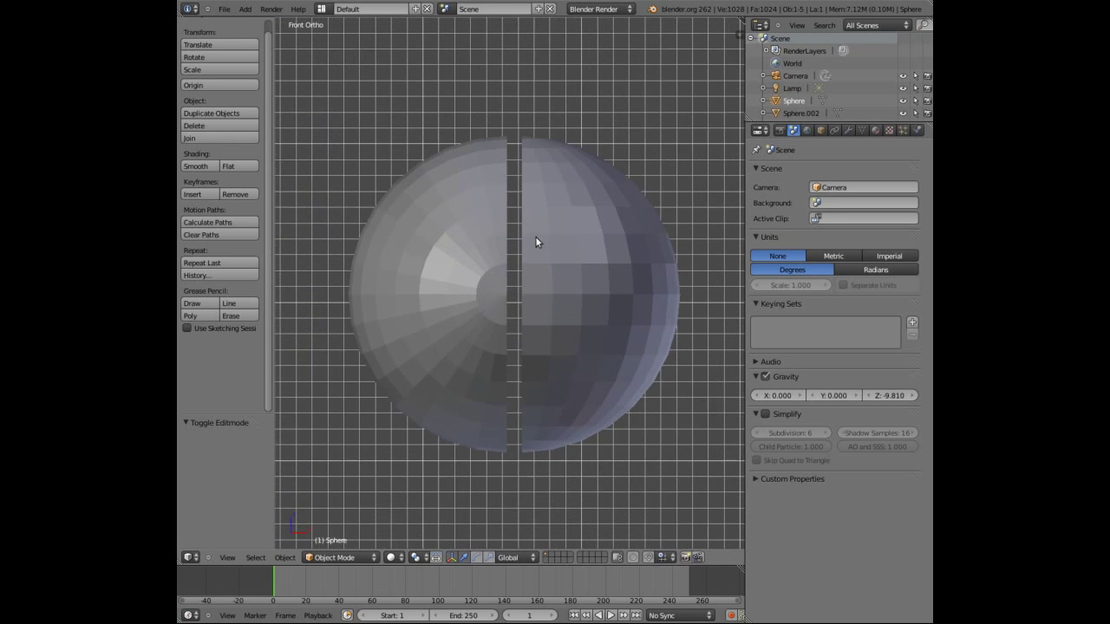
{"action": "right_click", "coordinate": [488, 218]}
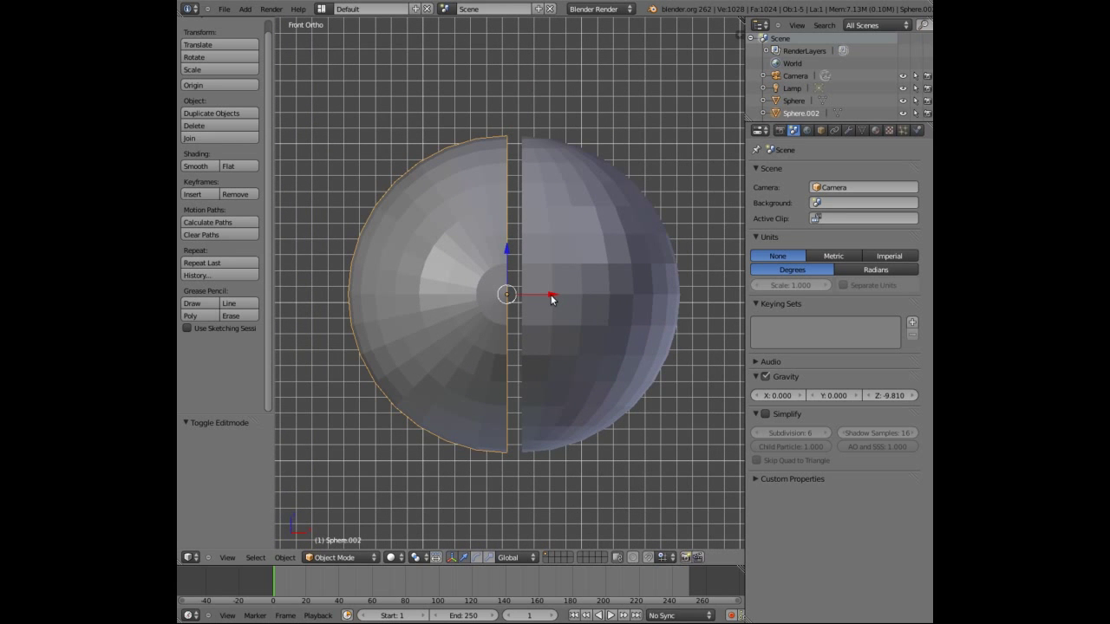
{"action": "key", "text": "g"}
{"action": "key", "text": "x"}
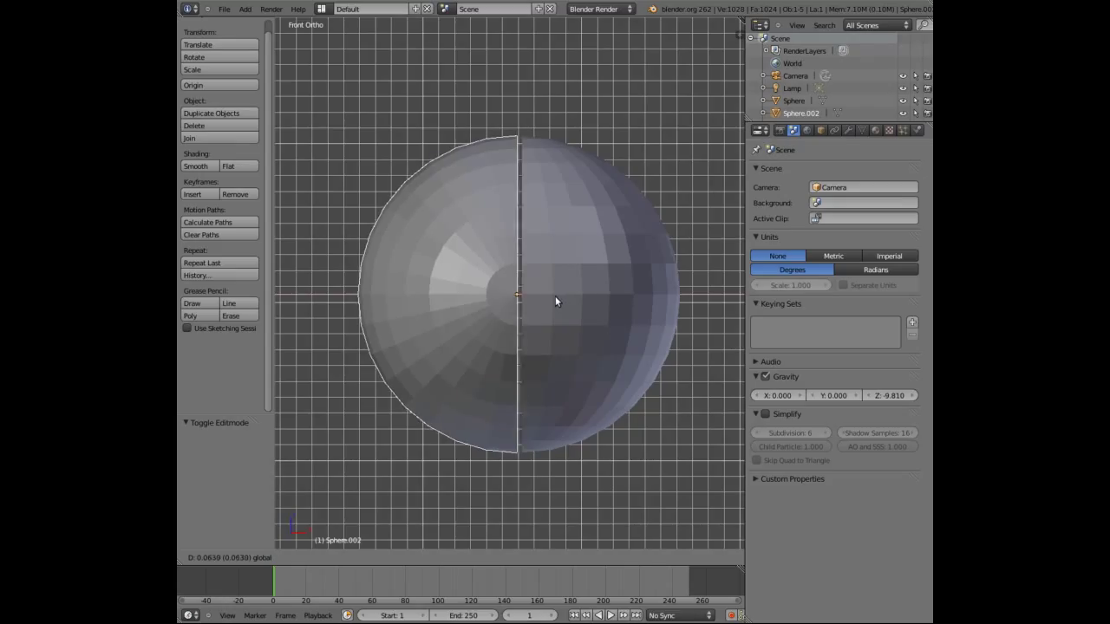
{"action": "left_click", "coordinate": [554, 301]}
- Select several seam vertices on Sphere.002 in Edit Mode, then return to Object Mode
{"action": "left_click", "coordinate": [356, 557]}
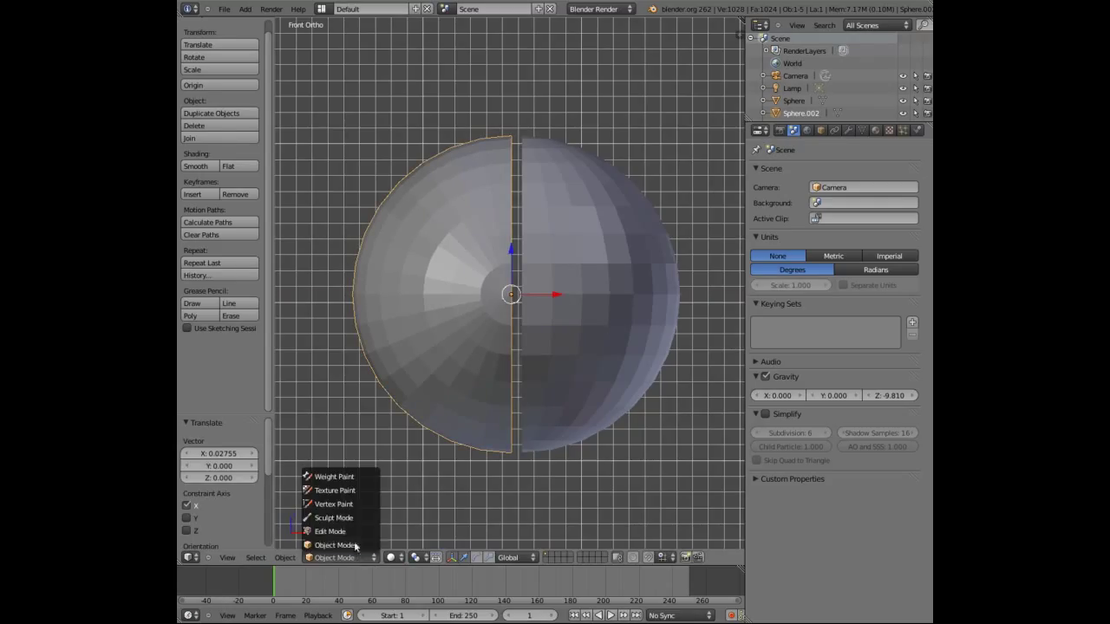
{"action": "left_click", "coordinate": [355, 531]}
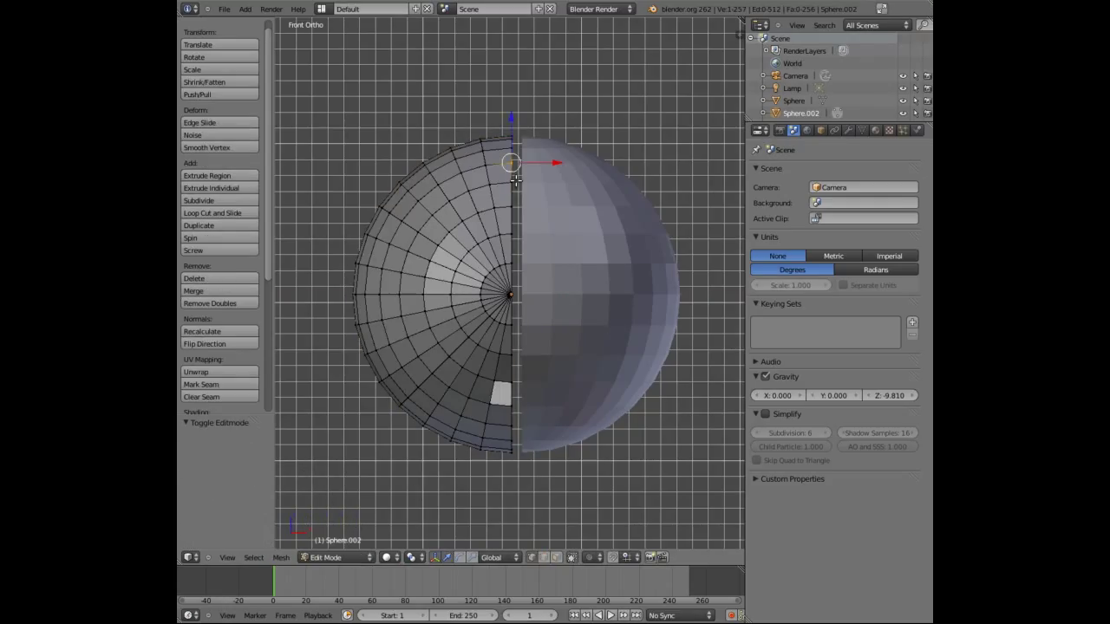
{"action": "right_click", "coordinate": [512, 208], "text": "shift"}
{"action": "right_click", "coordinate": [512, 234], "text": "shift"}
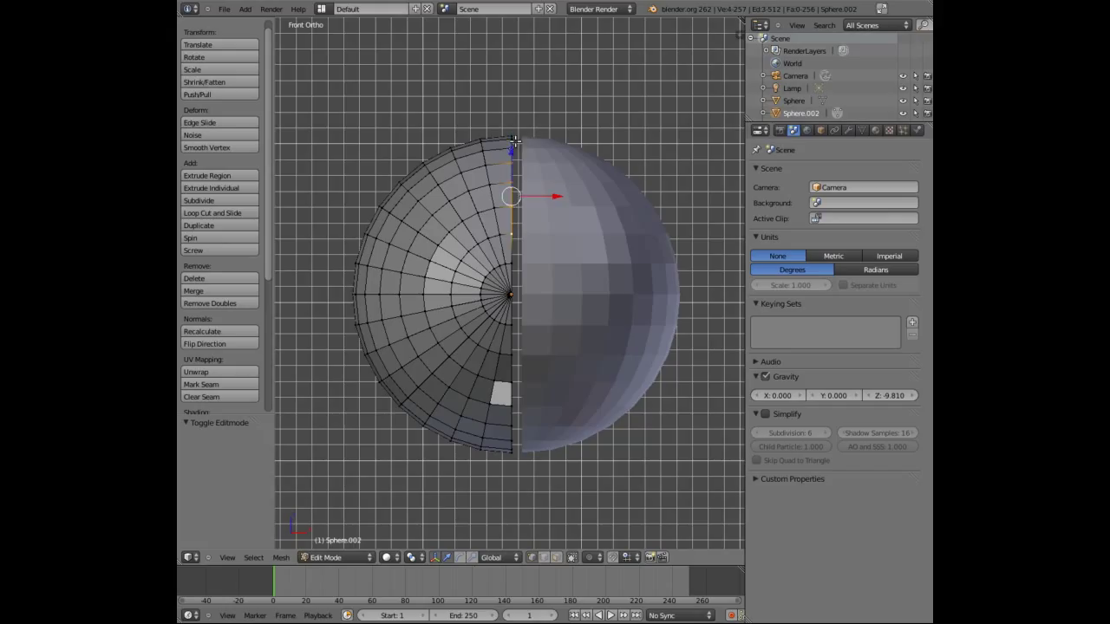
{"action": "right_click", "coordinate": [508, 139], "text": "shift"}
{"action": "right_click", "coordinate": [509, 133], "text": "shift"}
{"action": "right_click", "coordinate": [505, 156], "text": "shift"}
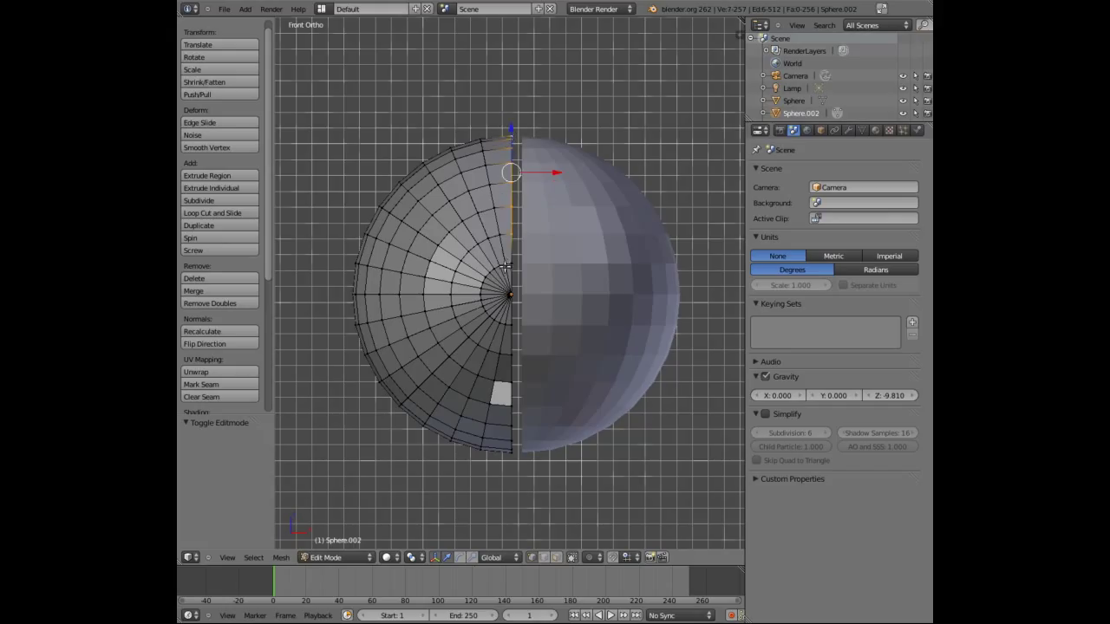
{"action": "mouse_move", "coordinate": [503, 263]}
{"action": "middle_mouse_down"}
{"action": "mouse_move", "coordinate": [488, 295]}
{"action": "mouse_move", "coordinate": [510, 208]}
{"action": "mouse_move", "coordinate": [509, 259]}
{"action": "middle_mouse_up"}
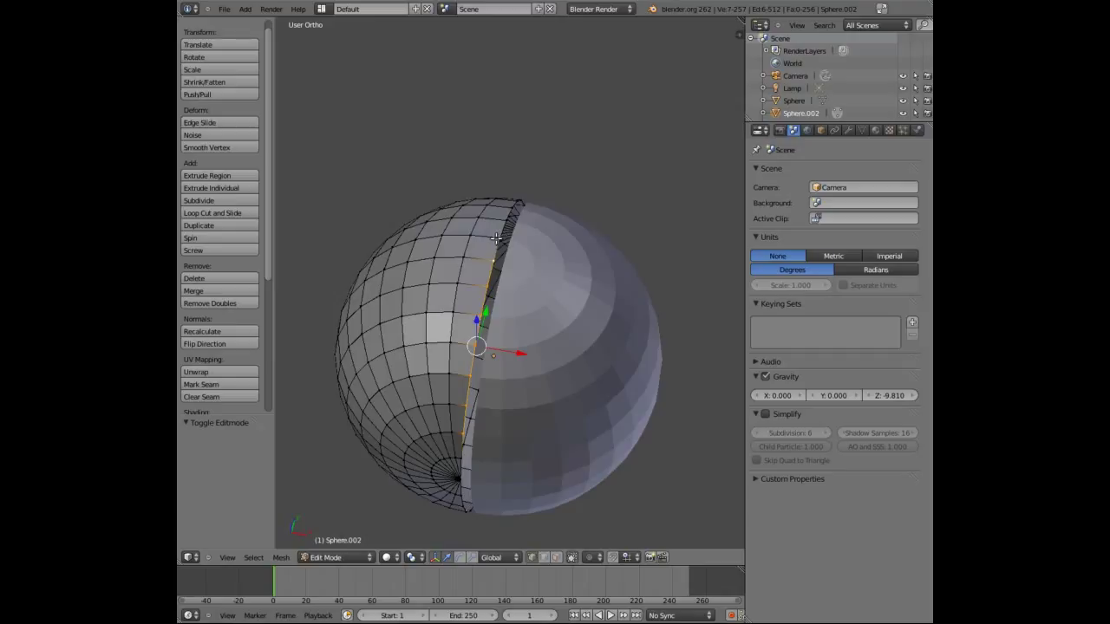
{"action": "right_click", "coordinate": [499, 220], "text": "shift"}
{"action": "right_click", "coordinate": [501, 220], "text": "shift"}
{"action": "left_click", "coordinate": [334, 558]}
{"action": "left_click", "coordinate": [337, 543]}
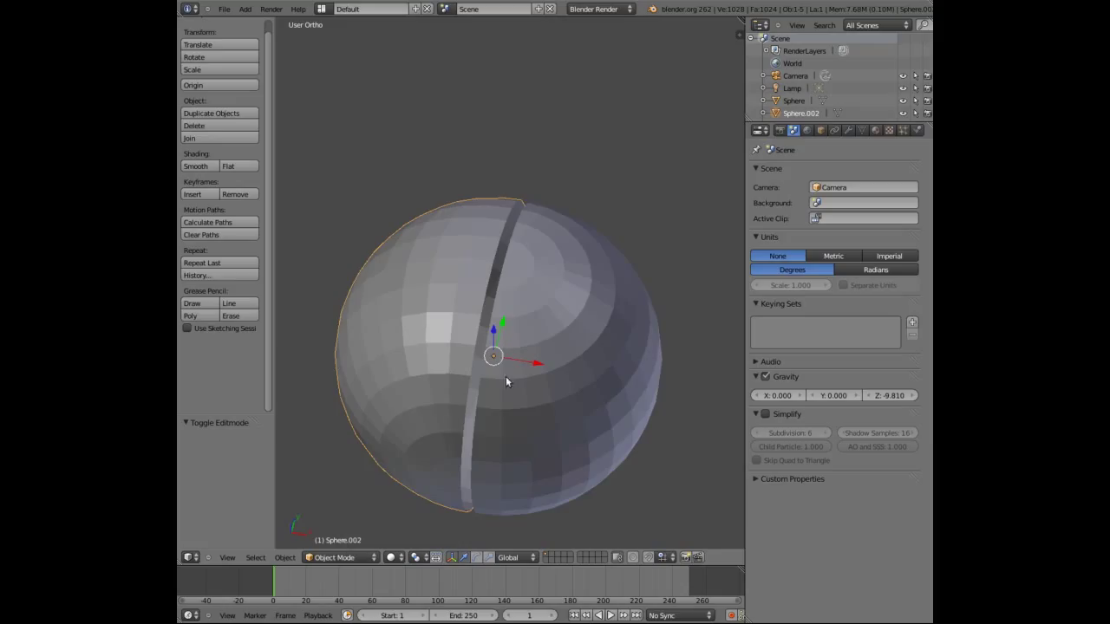
- On the right half-sphere Sphere.003, select the seam vertices and move one seam vertex
{"action": "right_click", "coordinate": [532, 364]}
{"action": "key", "text": "Tab"}
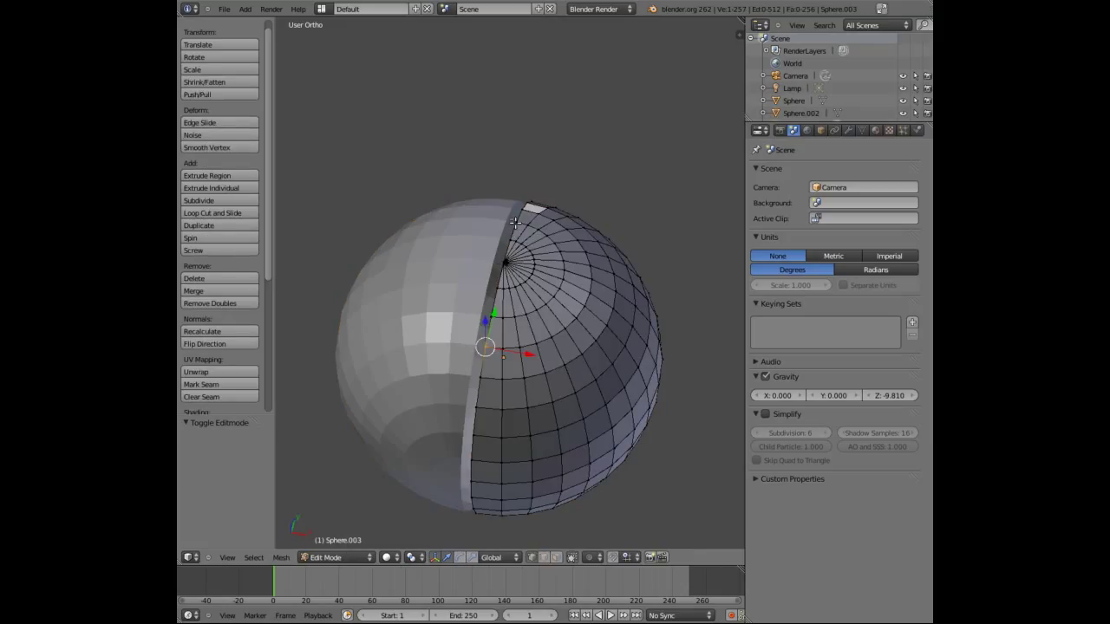
{"action": "right_click", "coordinate": [523, 209]}
{"action": "right_click", "coordinate": [517, 227], "text": "shift"}
{"action": "right_click", "coordinate": [498, 288], "text": "shift"}
{"action": "right_click", "coordinate": [491, 316], "text": "shift"}
{"action": "right_click", "coordinate": [486, 345], "text": "shift"}
{"action": "right_click", "coordinate": [483, 375], "text": "shift"}
{"action": "right_click", "coordinate": [490, 347]}
{"action": "key", "text": "g"}
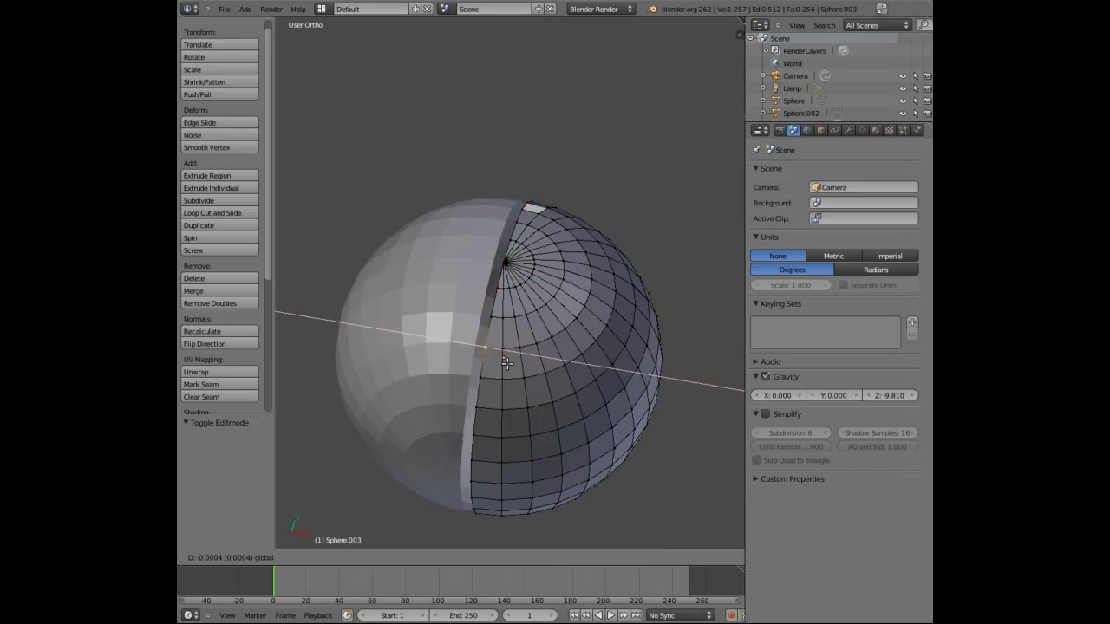
{"action": "left_click", "coordinate": [506, 362]}
{"action": "key", "text": "Tab"}
- Move a single seam vertex of Sphere.002 in Edit Mode and zoom out
{"action": "right_click", "coordinate": [471, 325]}
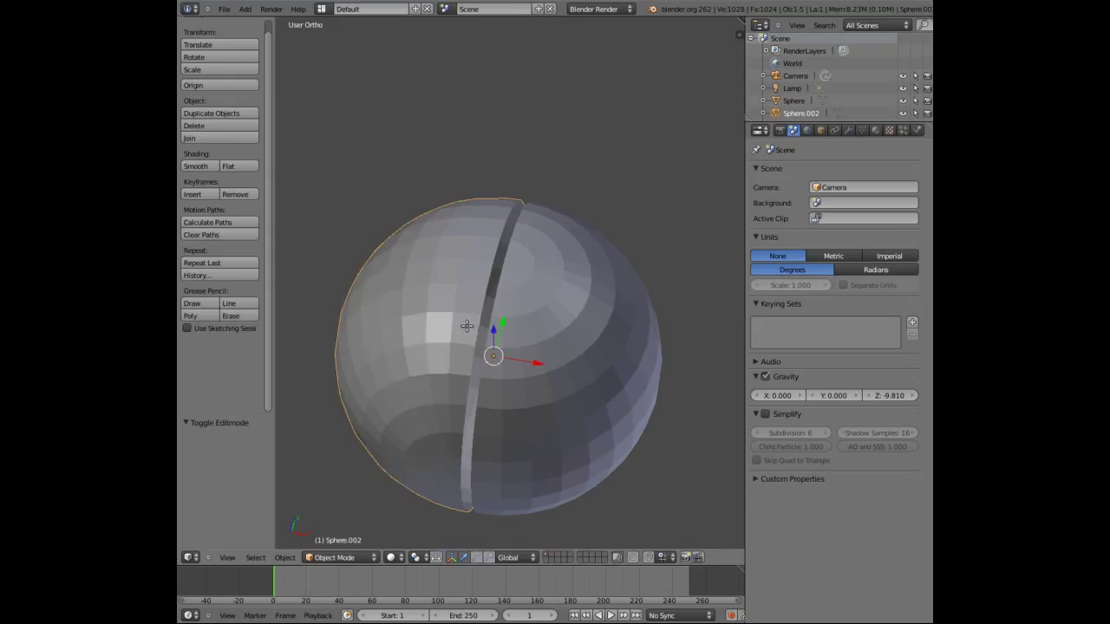
{"action": "key", "text": "Tab"}
{"action": "right_click", "coordinate": [478, 345]}
{"action": "key", "text": "g"}
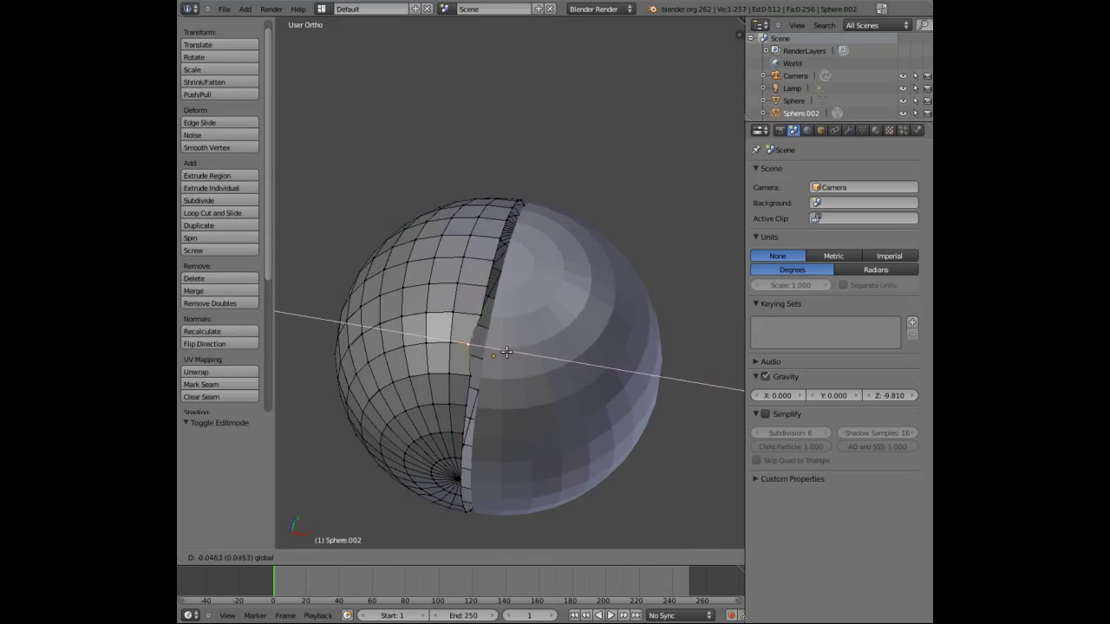
{"action": "left_click", "coordinate": [497, 351]}
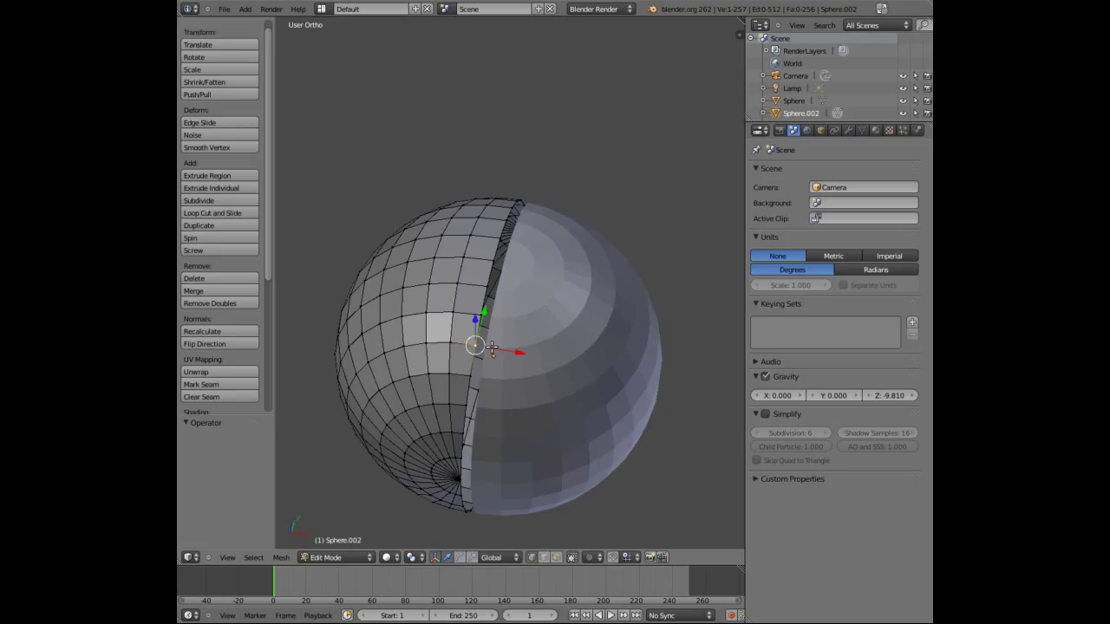
{"action": "scroll", "coordinate": [492, 348], "scroll_direction": "down", "scroll_amount": 8}
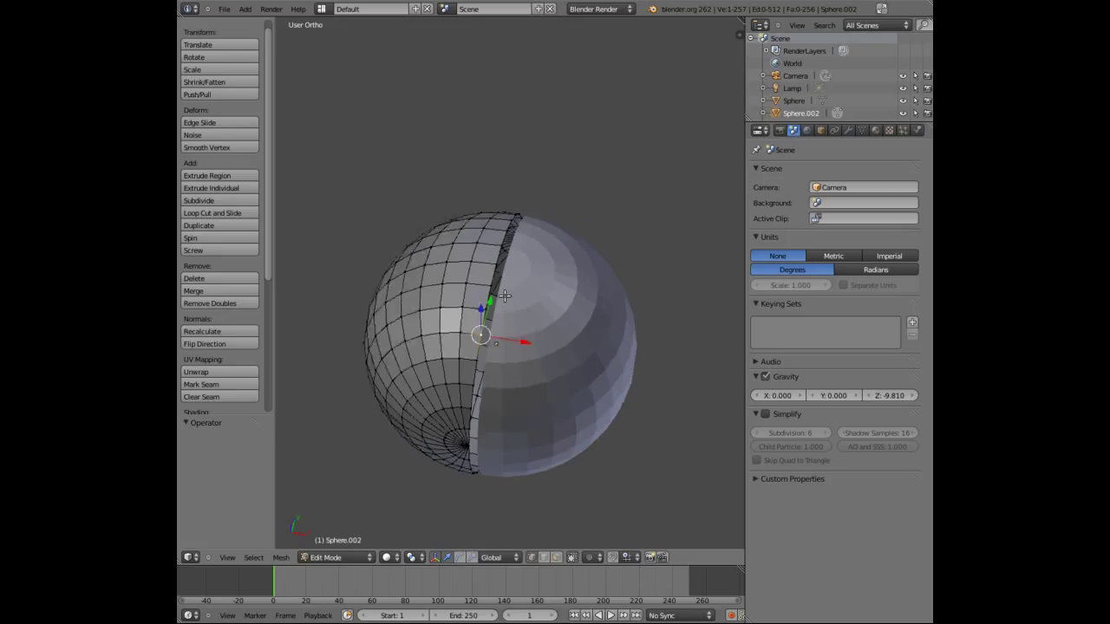
- Switch to the straight front view and adjust the zoom on the model
{"action": "left_click", "coordinate": [228, 558]}
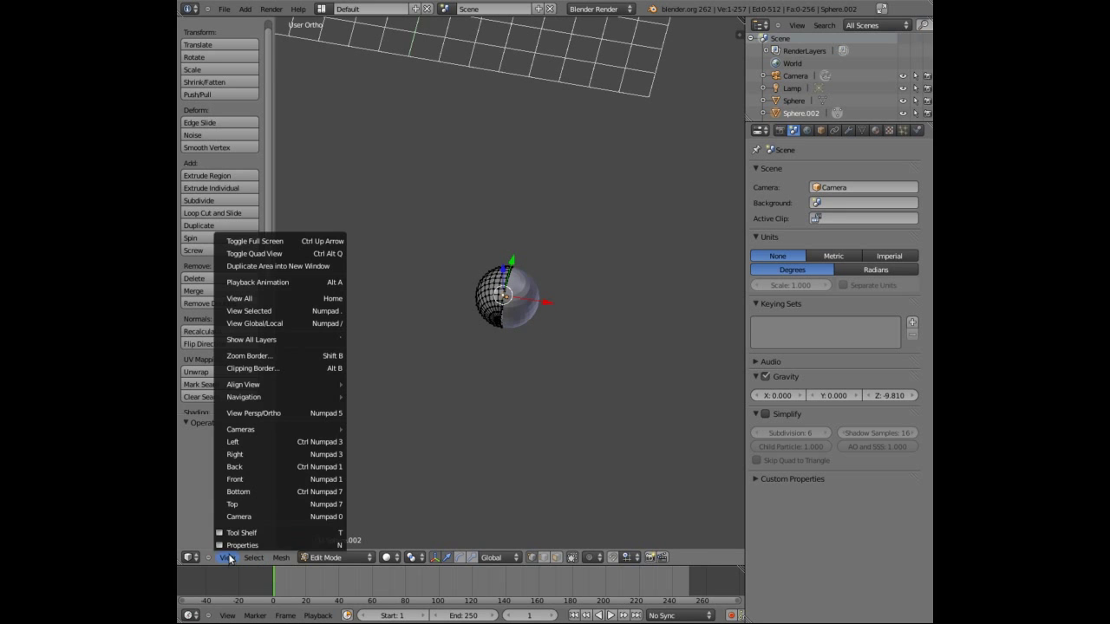
{"action": "left_click", "coordinate": [249, 479]}
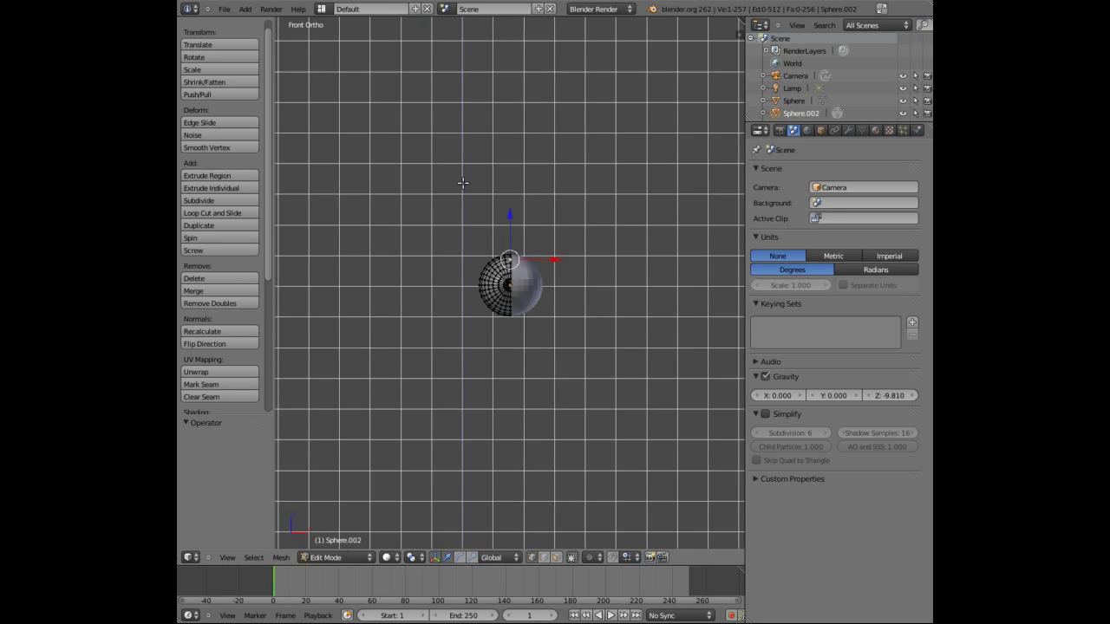
{"action": "scroll", "coordinate": [503, 191], "scroll_direction": "down", "scroll_amount": 5, "text": "ctrl"}
{"action": "scroll", "coordinate": [528, 431], "scroll_direction": "up", "scroll_amount": 4, "text": "shift"}
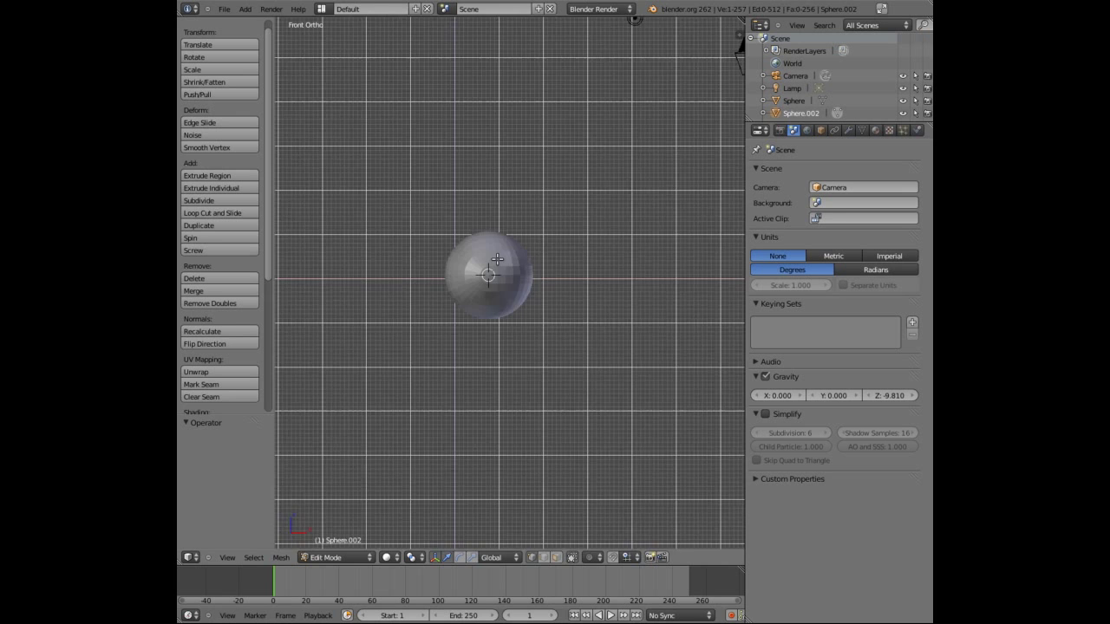
{"action": "scroll", "coordinate": [512, 286], "scroll_direction": "up", "scroll_amount": 4}
{"action": "scroll", "coordinate": [554, 237], "scroll_direction": "up", "scroll_amount": 3, "text": "ctrl"}
{"action": "scroll", "coordinate": [554, 237], "scroll_direction": "up", "scroll_amount": 3}
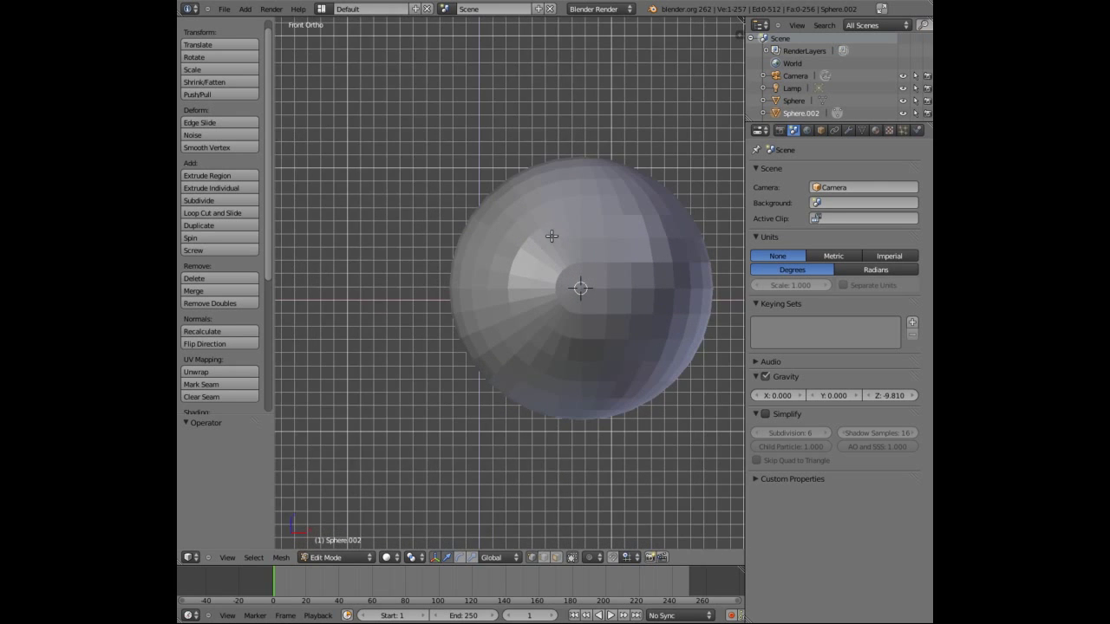
{"action": "scroll", "coordinate": [551, 236], "scroll_direction": "down", "scroll_amount": 2, "text": "ctrl"}
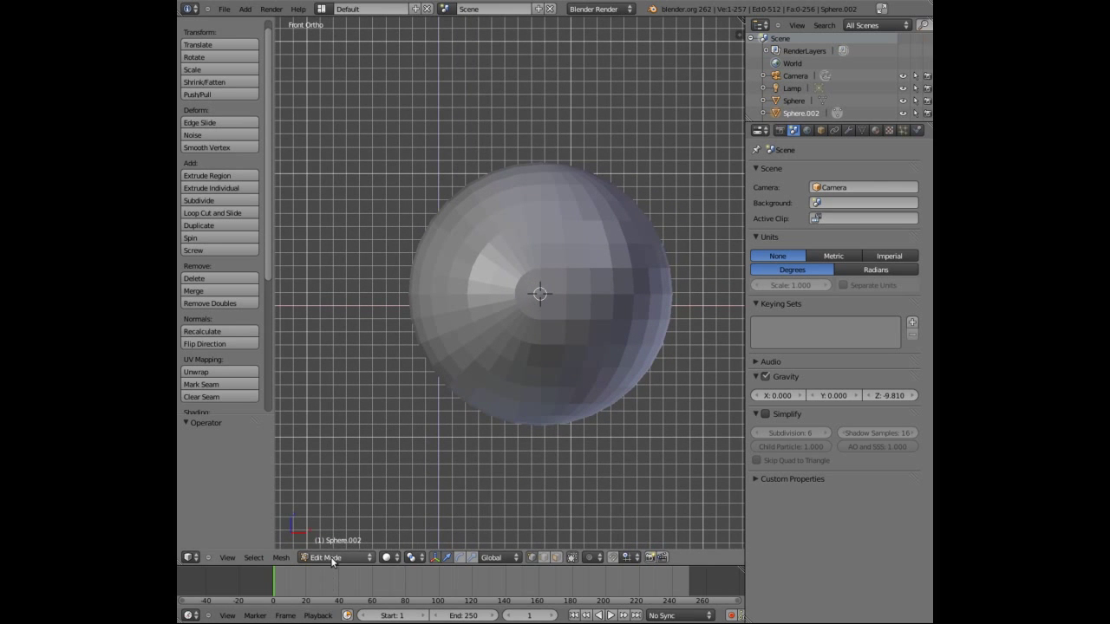
- In Object Mode, select the original Sphere, cancel a trial move, and enter its Edit Mode
{"action": "left_click", "coordinate": [334, 559]}
{"action": "left_click", "coordinate": [332, 548]}
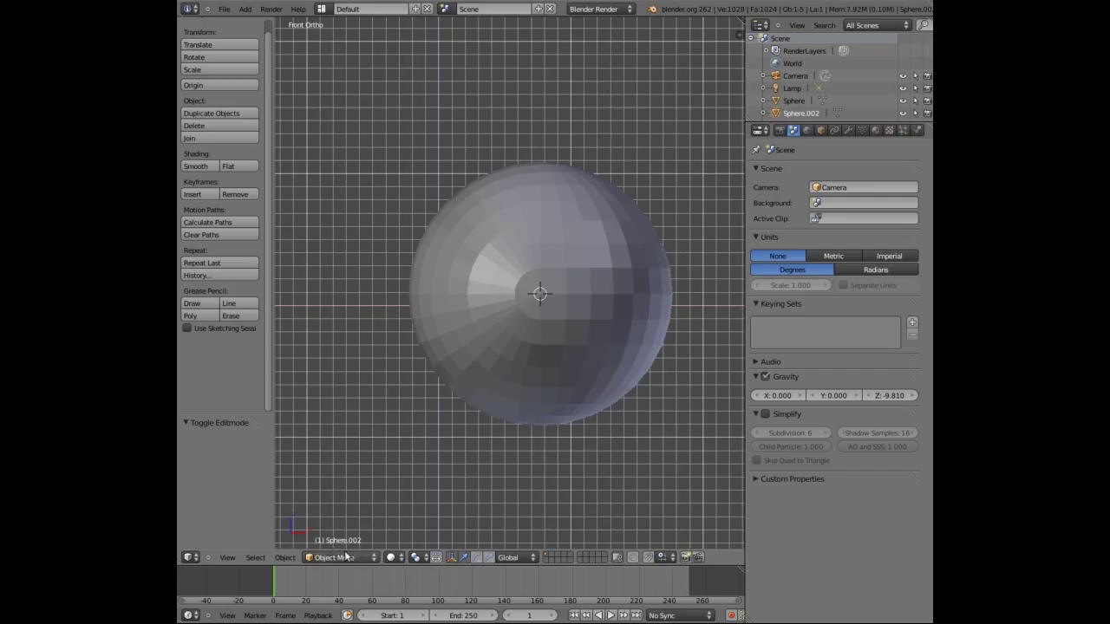
{"action": "right_click", "coordinate": [503, 262]}
{"action": "key", "text": "g"}
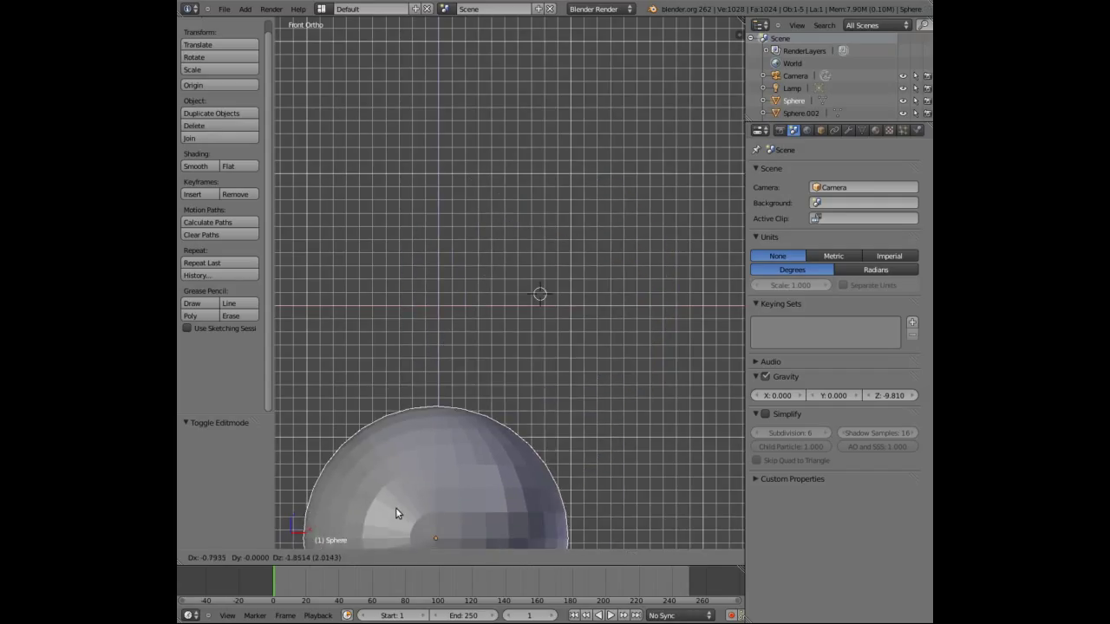
{"action": "right_click", "coordinate": [372, 514]}
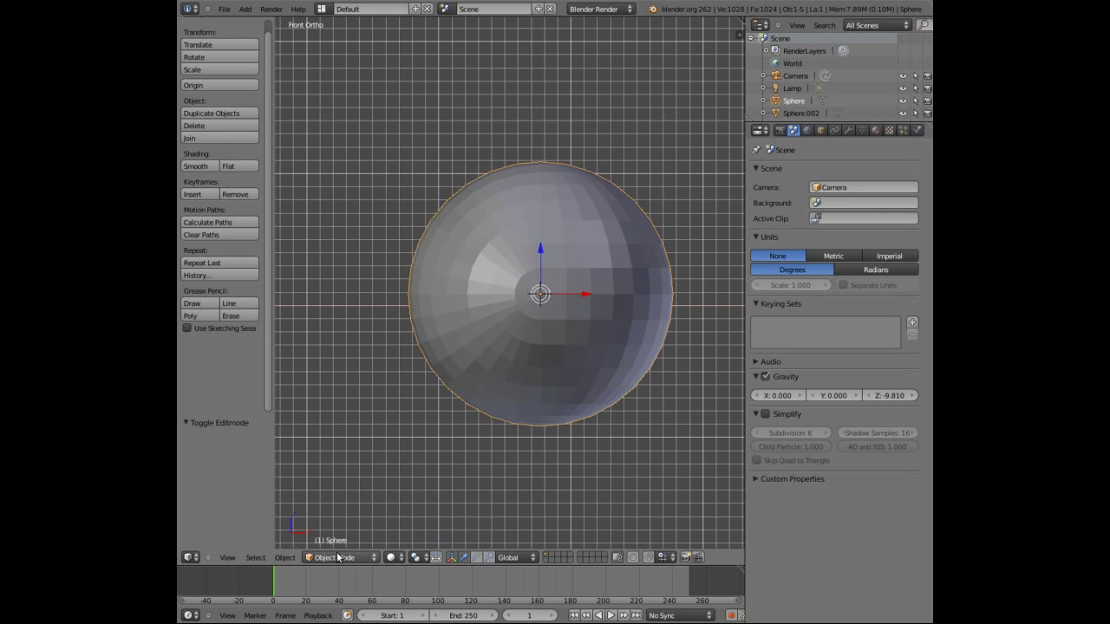
{"action": "left_click", "coordinate": [340, 553]}
{"action": "left_click", "coordinate": [336, 529]}
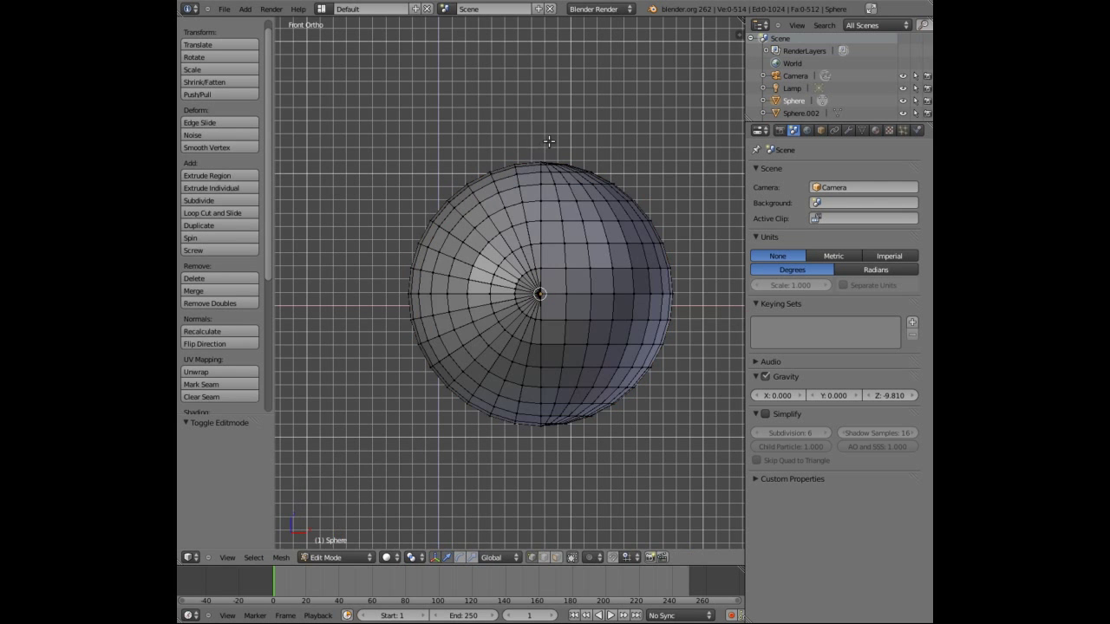
{"action": "scroll", "coordinate": [554, 151], "scroll_direction": "up", "scroll_amount": 3}
{"action": "scroll", "coordinate": [572, 170], "scroll_direction": "up", "scroll_amount": 4}
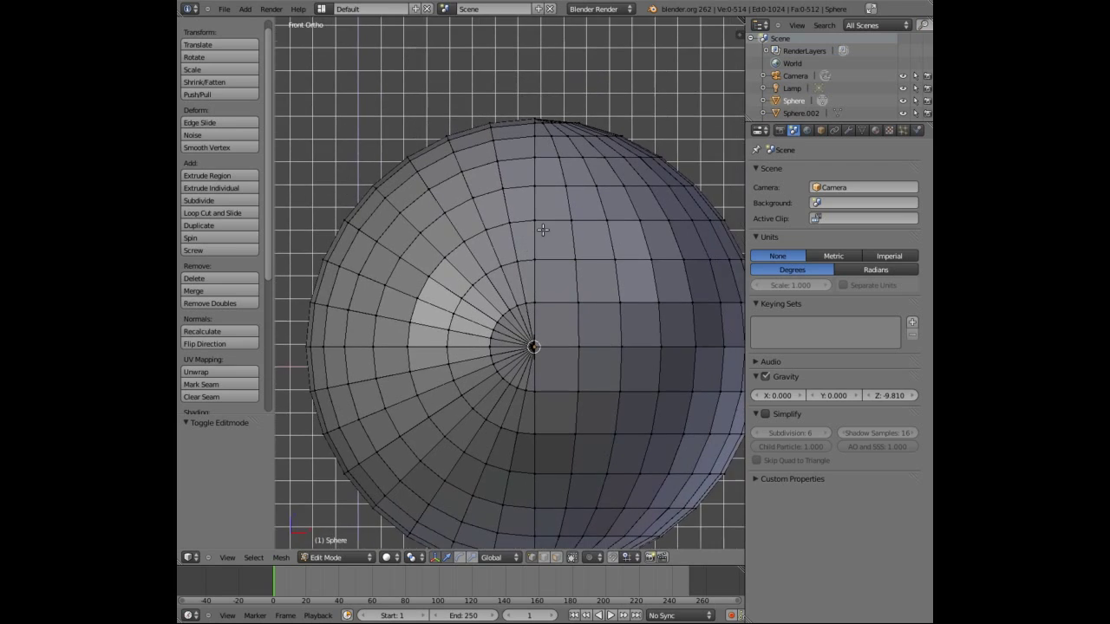
- Test-shift upper centre-line vertices along X, undo both moves, and recentre the view
{"action": "right_click", "coordinate": [544, 211]}
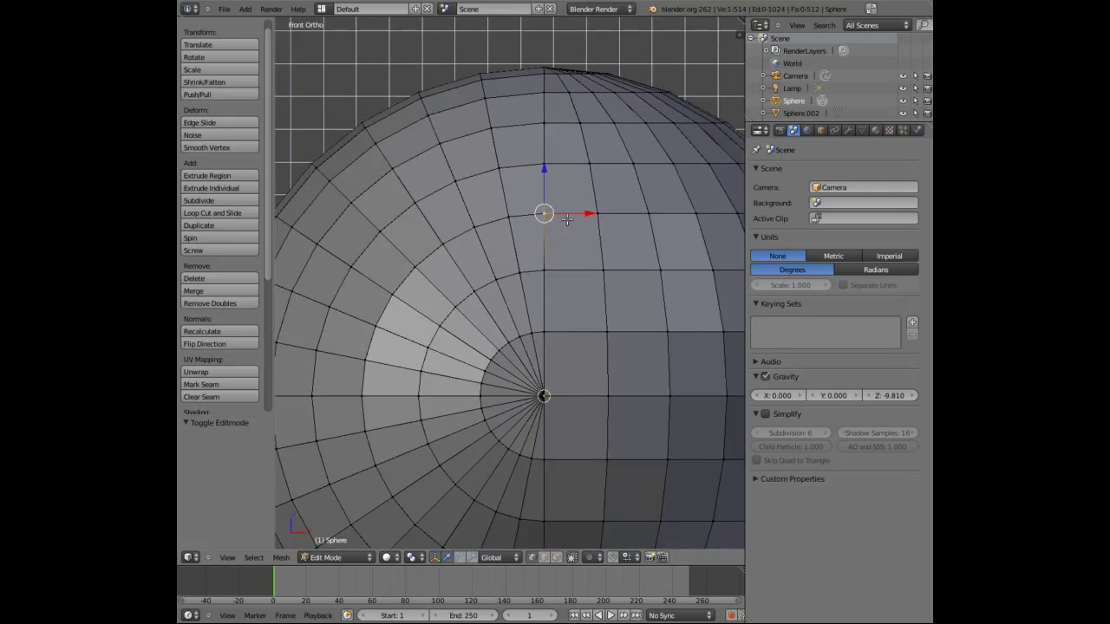
{"action": "key", "text": "g"}
{"action": "key", "text": "x"}
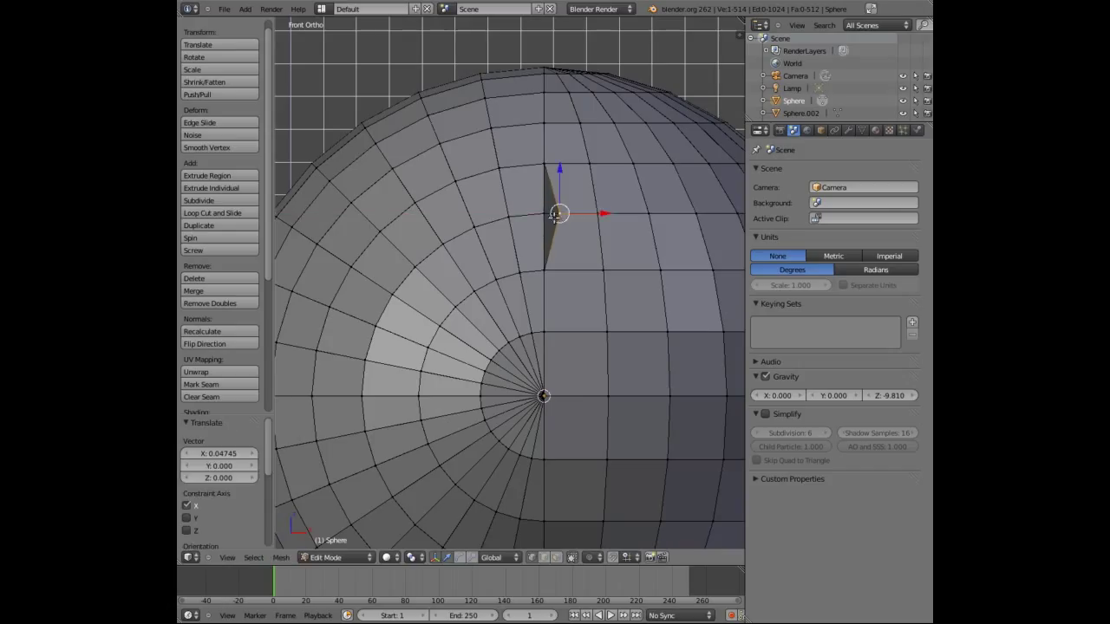
{"action": "right_click", "coordinate": [545, 214]}
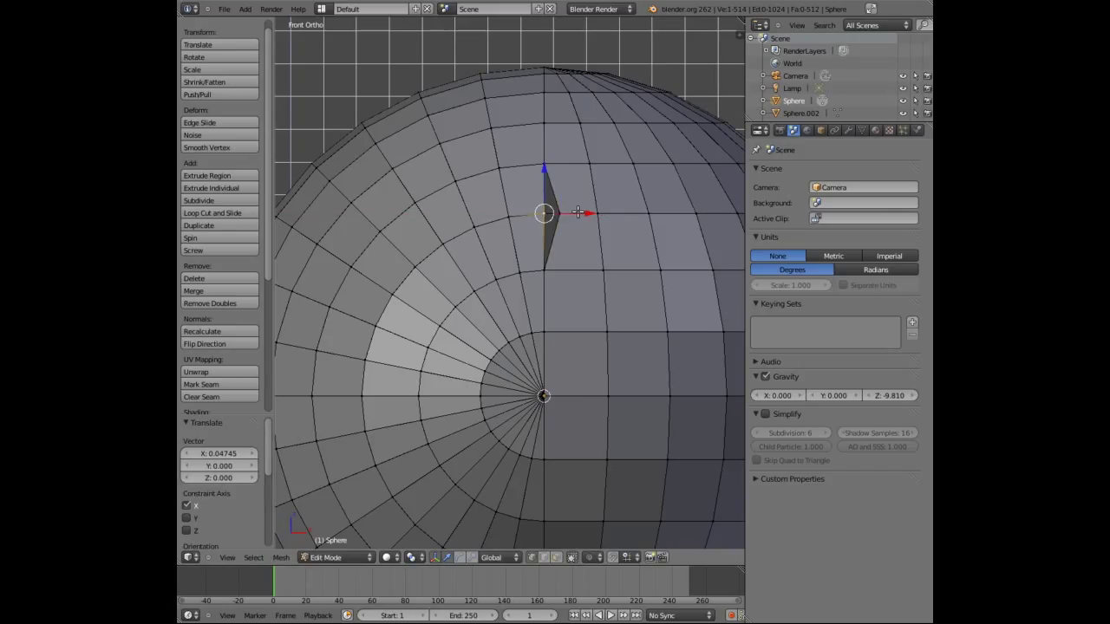
{"action": "left_click_drag", "start_coordinate": [578, 213], "coordinate": [565, 214]}
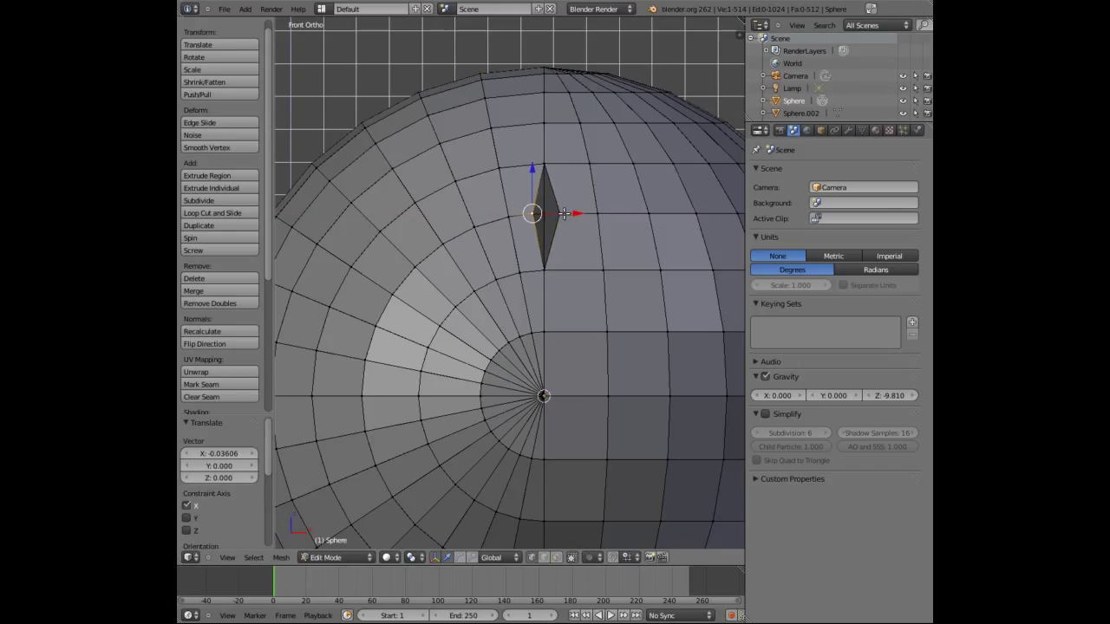
{"action": "key", "text": "ctrl+z"}
{"action": "key", "text": "ctrl+z"}
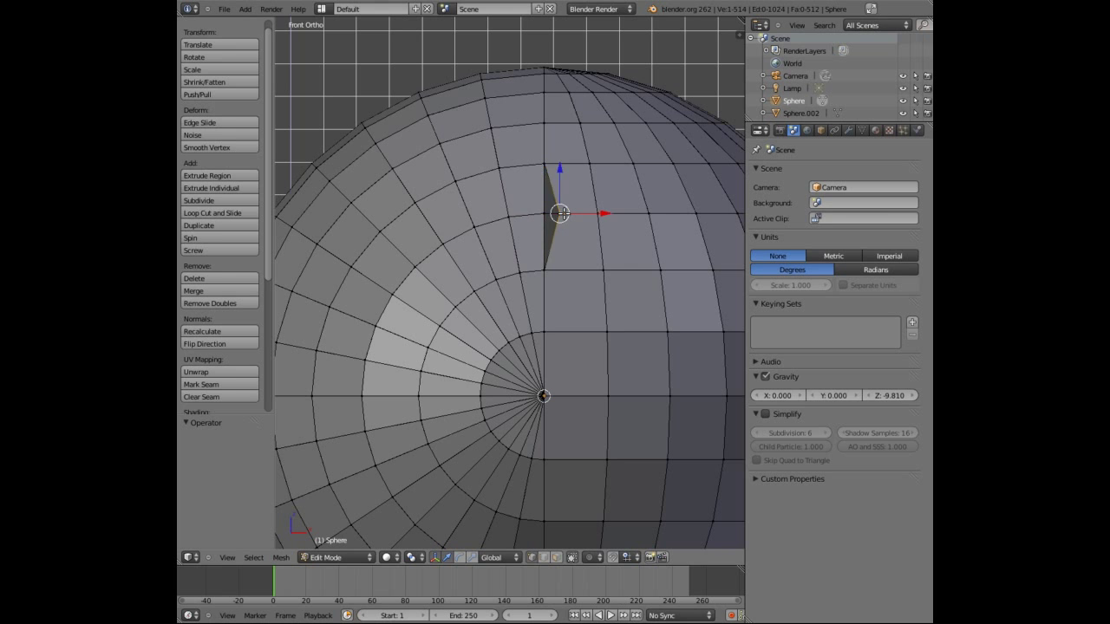
{"action": "key", "text": "ctrl+z"}
{"action": "scroll", "coordinate": [558, 177], "scroll_direction": "down", "scroll_amount": 1}
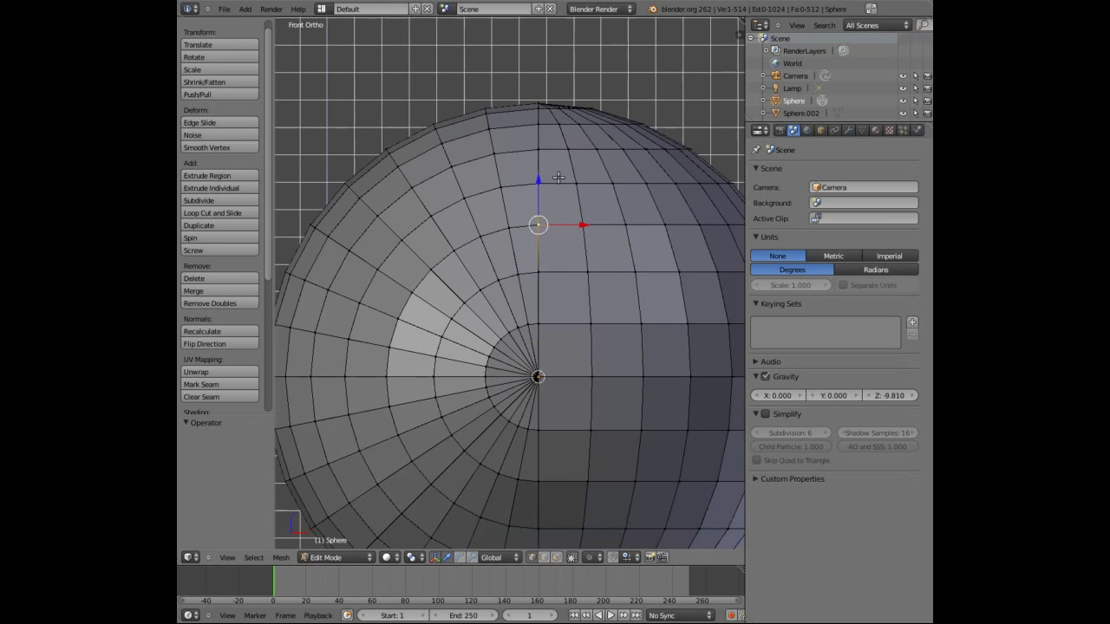
{"action": "scroll", "coordinate": [558, 178], "scroll_direction": "down", "scroll_amount": 1}
{"action": "middle_click_drag", "start_coordinate": [541, 266], "coordinate": [520, 187], "text": "shift"}
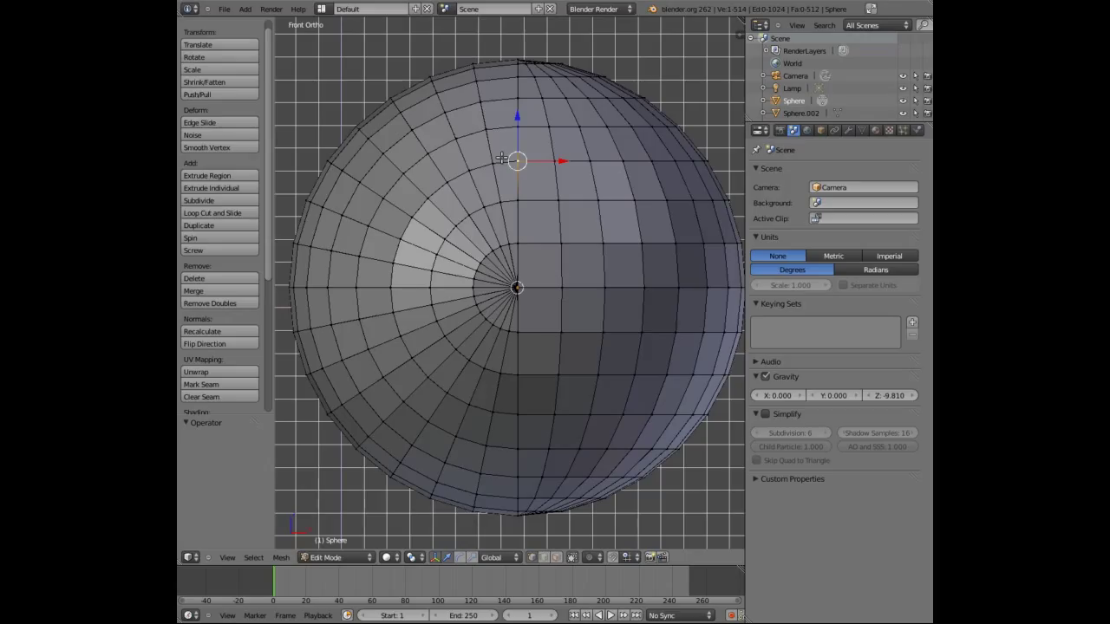
- Select the whole sphere mesh and remove doubles, dropping it from 514 to 482 vertices
{"action": "key", "text": "a"}
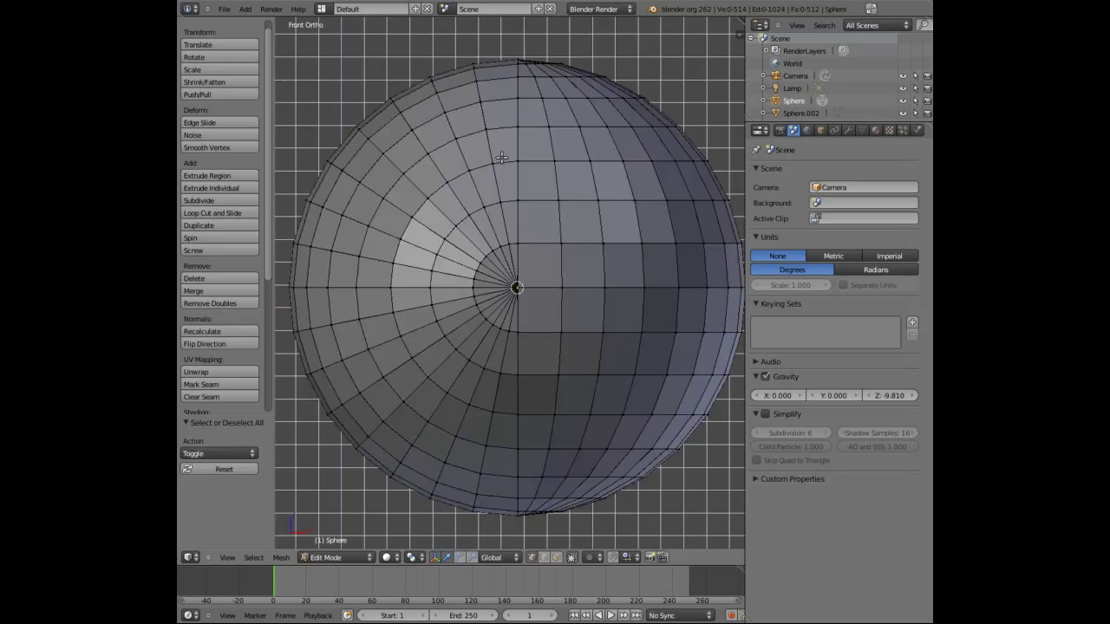
{"action": "key", "text": "a"}
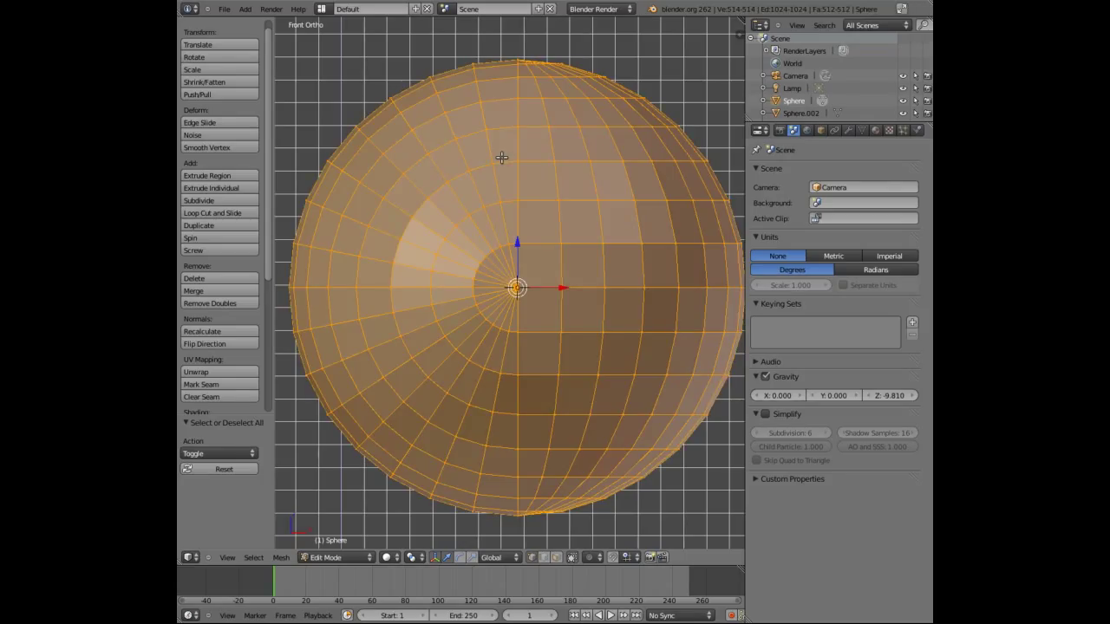
{"action": "key", "text": "a"}
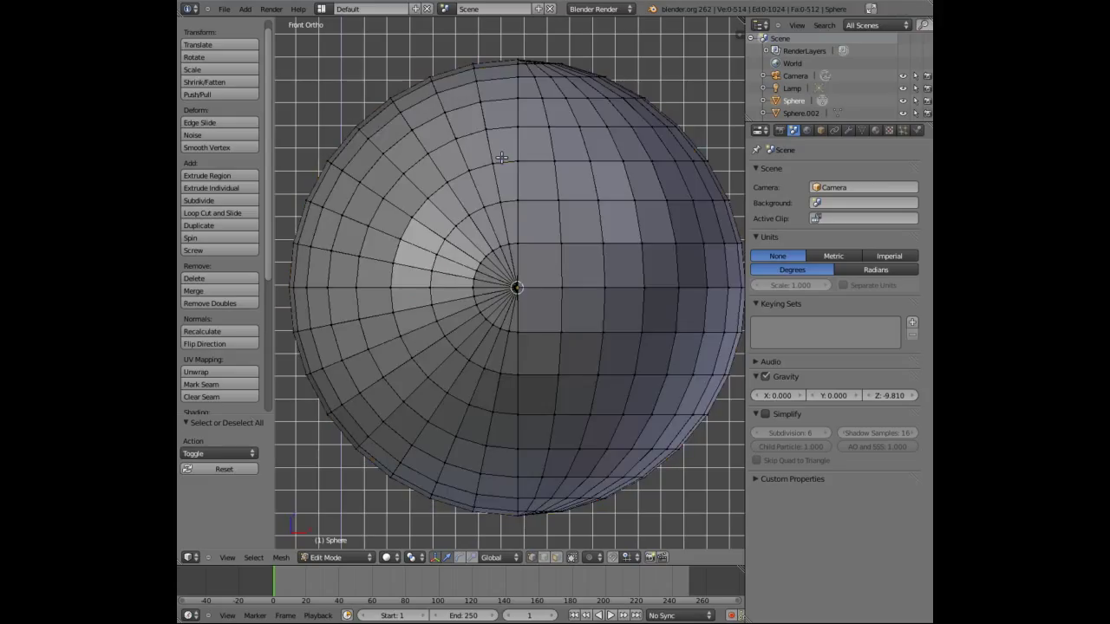
{"action": "key", "text": "a"}
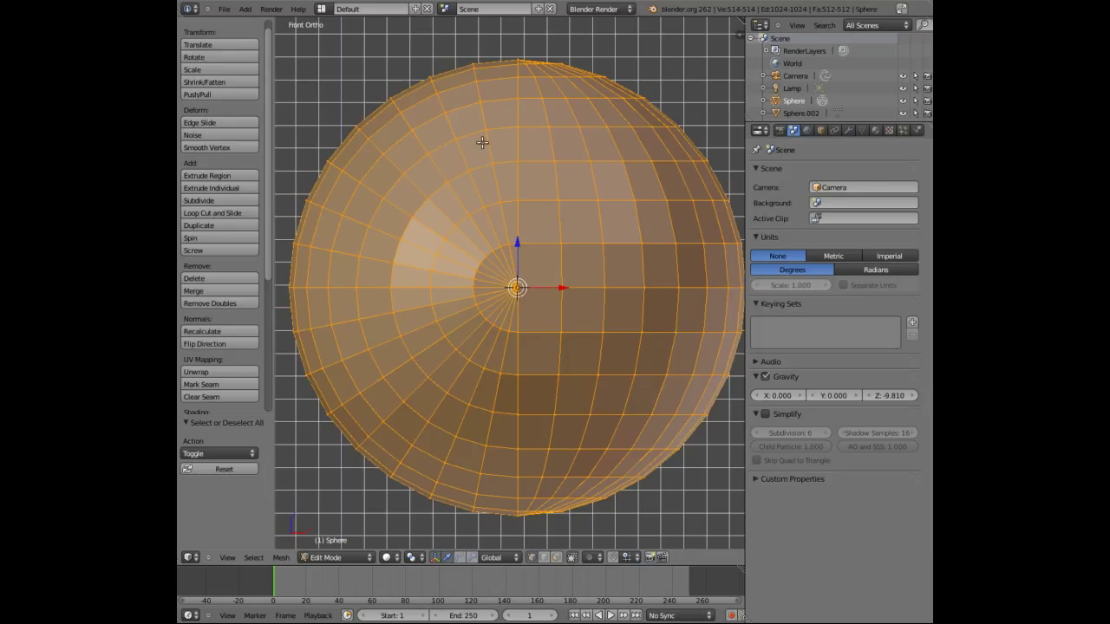
{"action": "left_click", "coordinate": [208, 304]}
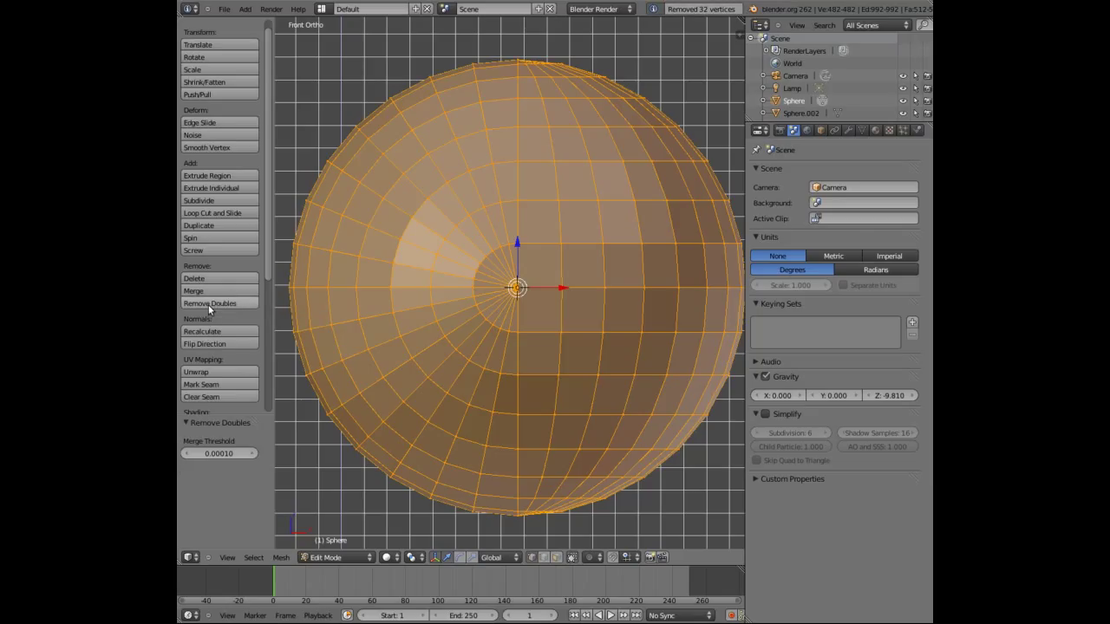
- Nudge one vertex on the upper centre line along the X axis, then head back toward Object Mode
{"action": "key", "text": "a"}
{"action": "right_click", "coordinate": [520, 201]}
{"action": "key", "text": "g"}
{"action": "key", "text": "x"}
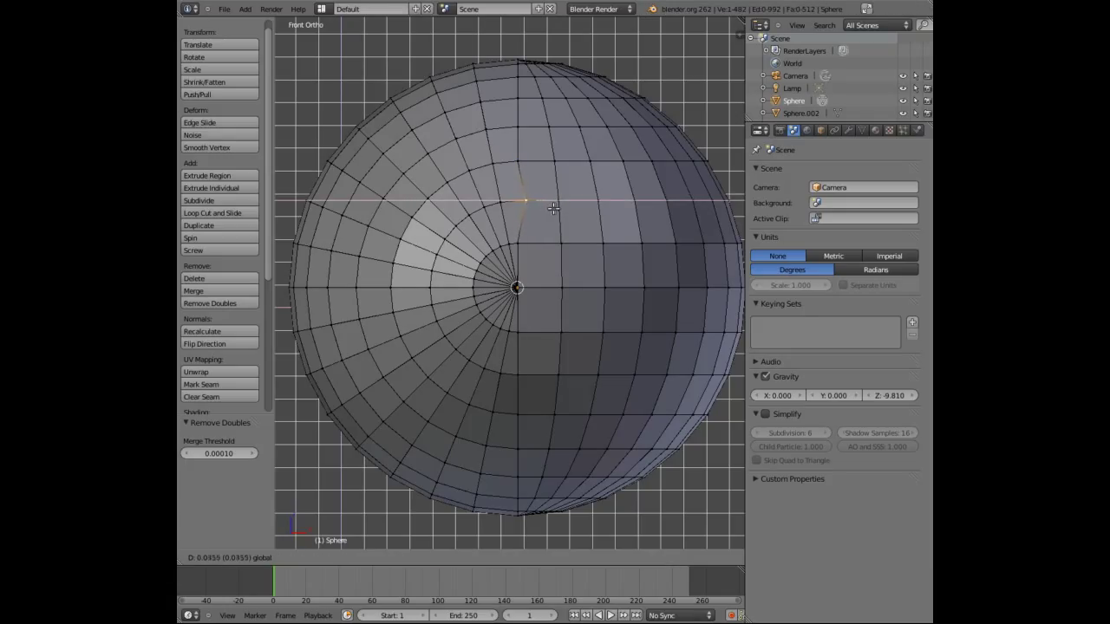
{"action": "left_click", "coordinate": [552, 210]}
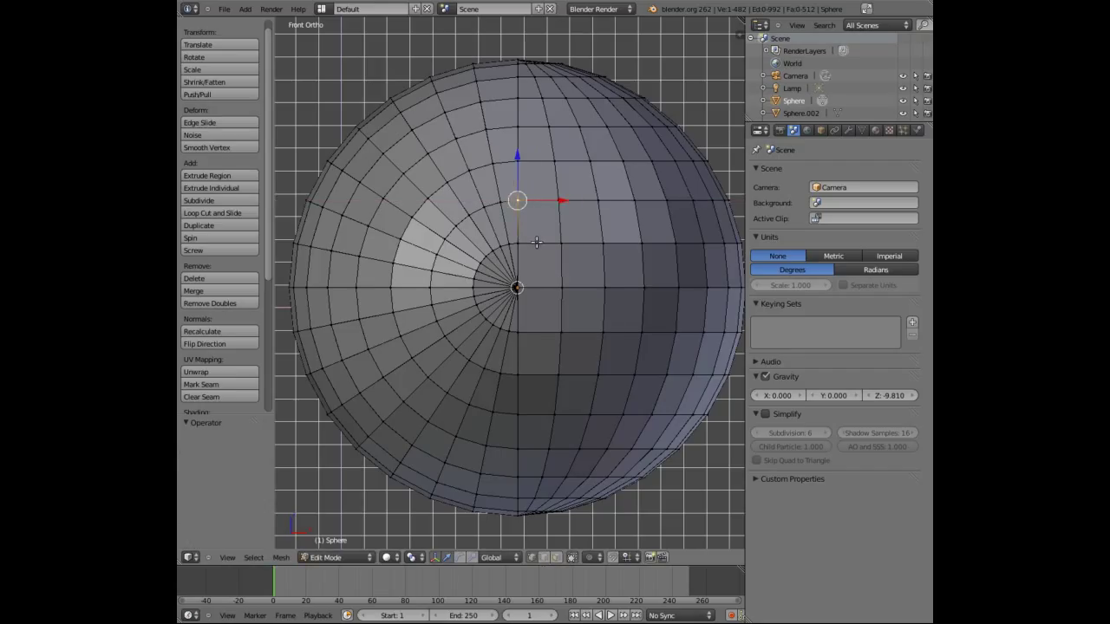
{"action": "scroll", "coordinate": [537, 245], "scroll_direction": "down", "scroll_amount": 1}
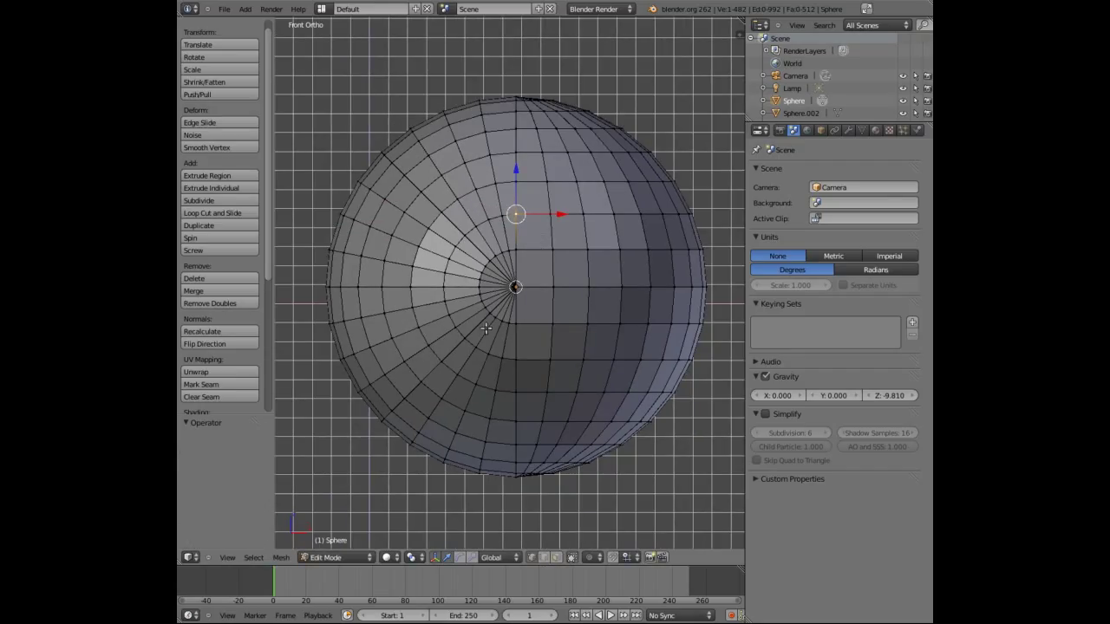
{"action": "left_click", "coordinate": [345, 556]}
{"action": "left_click", "coordinate": [343, 544]}
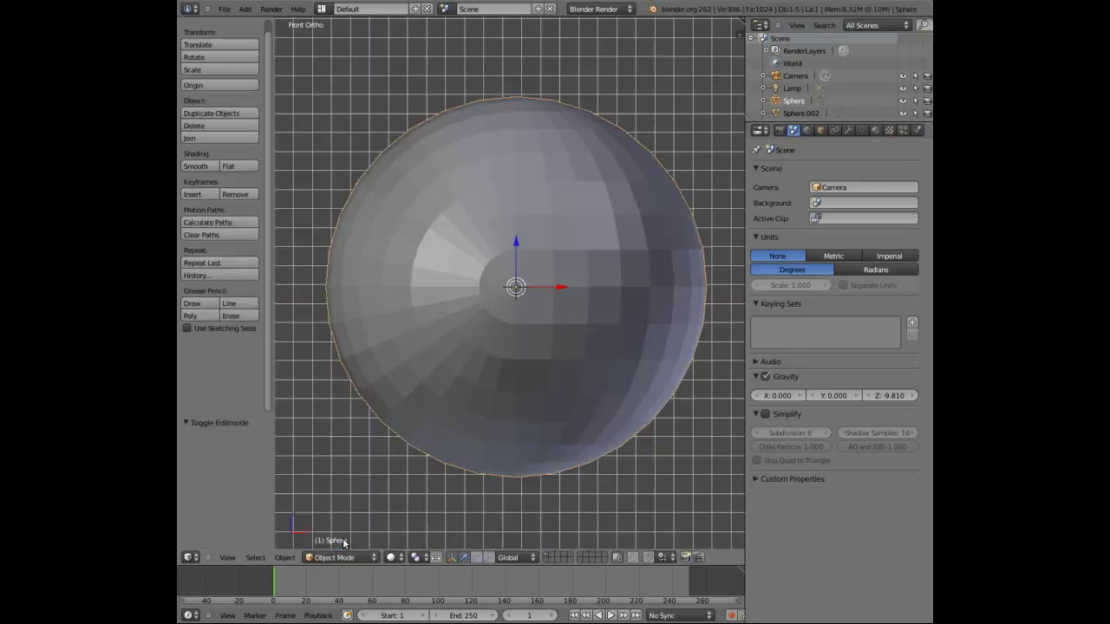
{"action": "scroll", "coordinate": [528, 199], "scroll_direction": "down", "scroll_amount": 1}
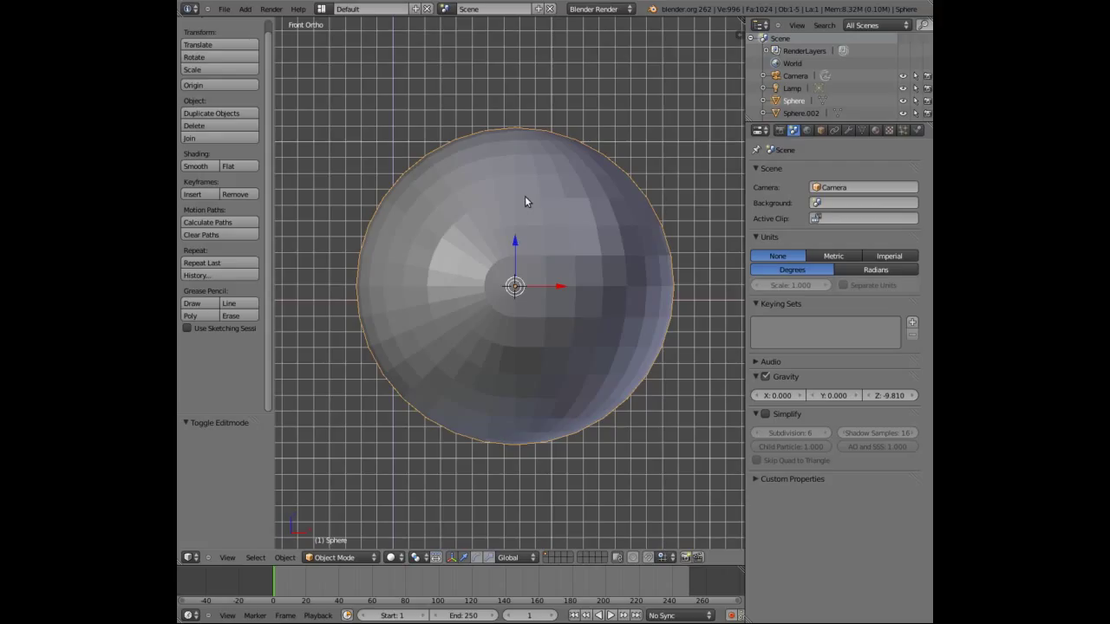
{"action": "left_click", "coordinate": [328, 558]}
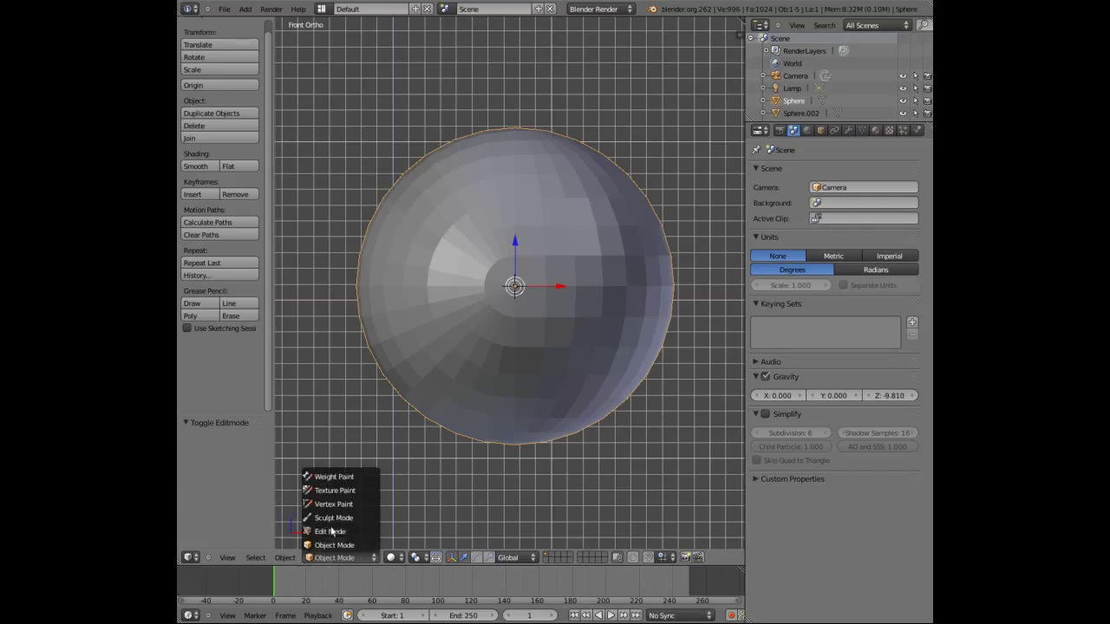
{"action": "left_click", "coordinate": [333, 528]}
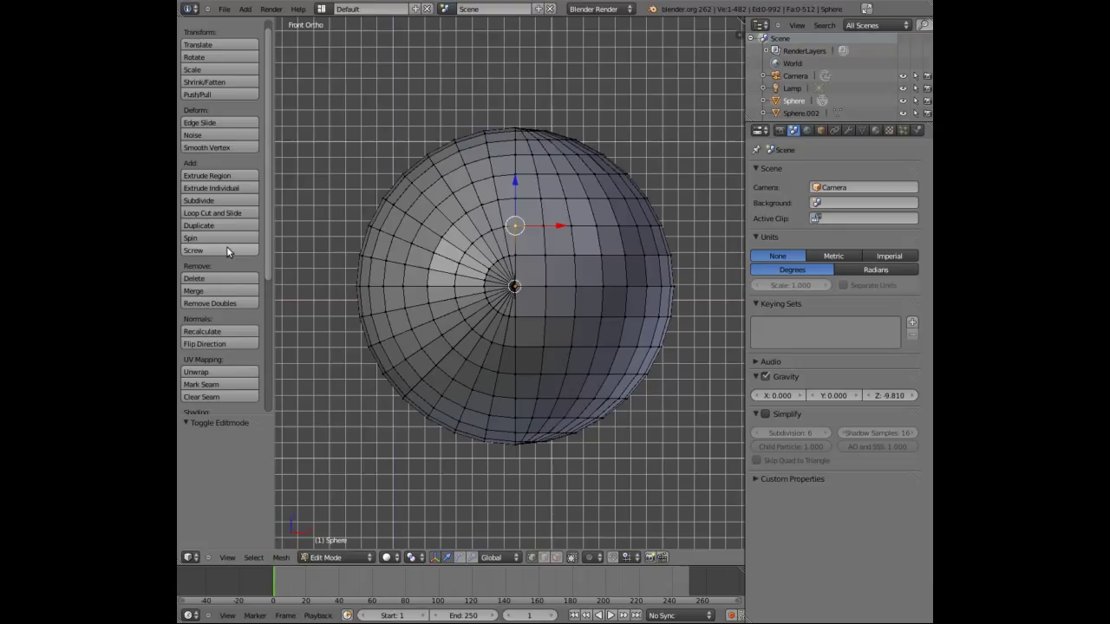
{"action": "scroll", "coordinate": [223, 225], "scroll_direction": "up", "scroll_amount": 1}
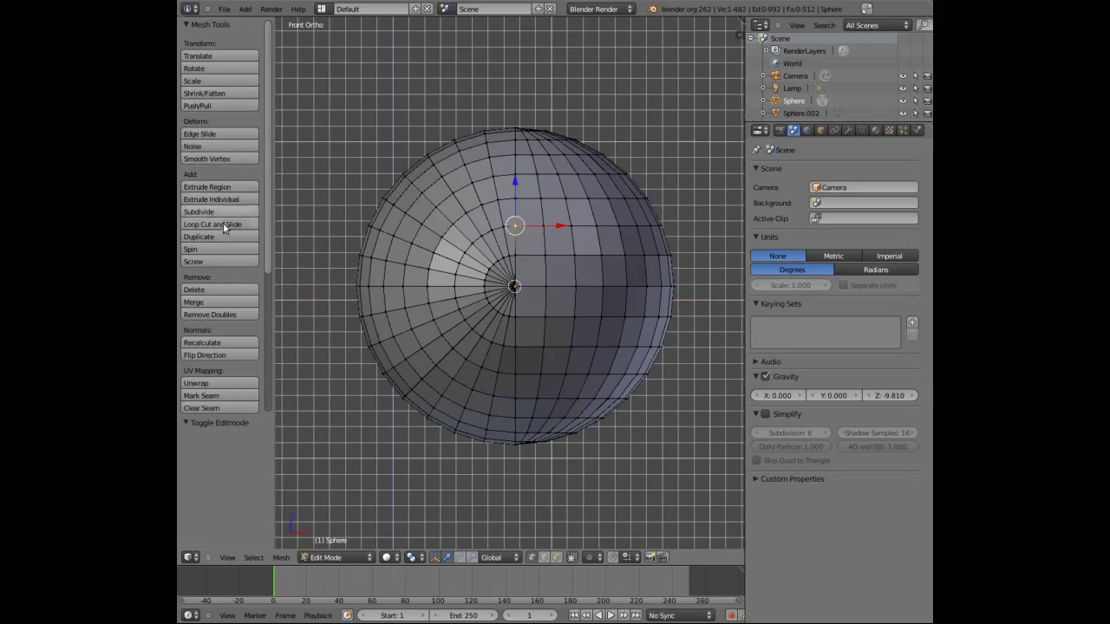
{"action": "scroll", "coordinate": [223, 227], "scroll_direction": "down", "scroll_amount": 4}
{"action": "scroll", "coordinate": [223, 230], "scroll_direction": "down", "scroll_amount": 4}
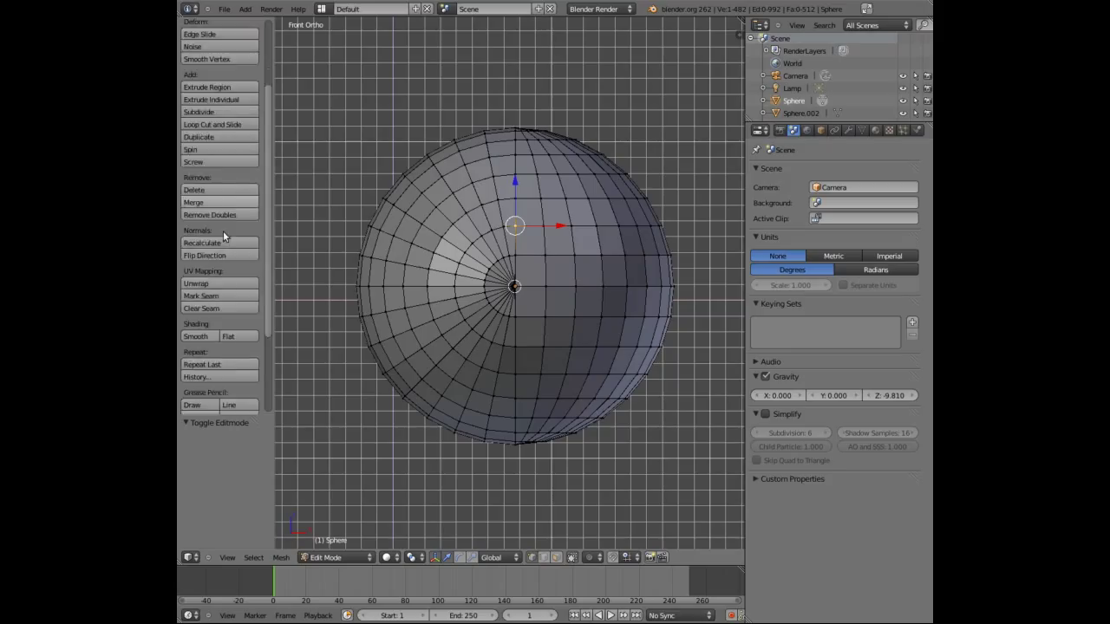
{"action": "scroll", "coordinate": [223, 231], "scroll_direction": "up", "scroll_amount": 4}
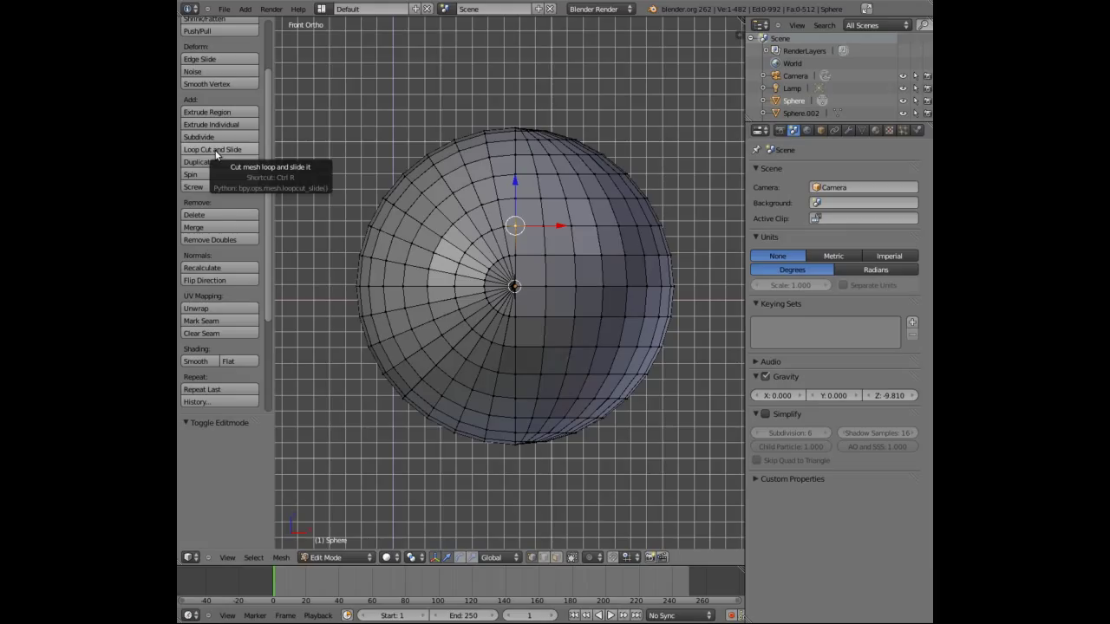
- Cut an edge loop across the sphere's rings and slide it off-centre, raising the mesh to 546 vertices
{"action": "left_click", "coordinate": [216, 154]}
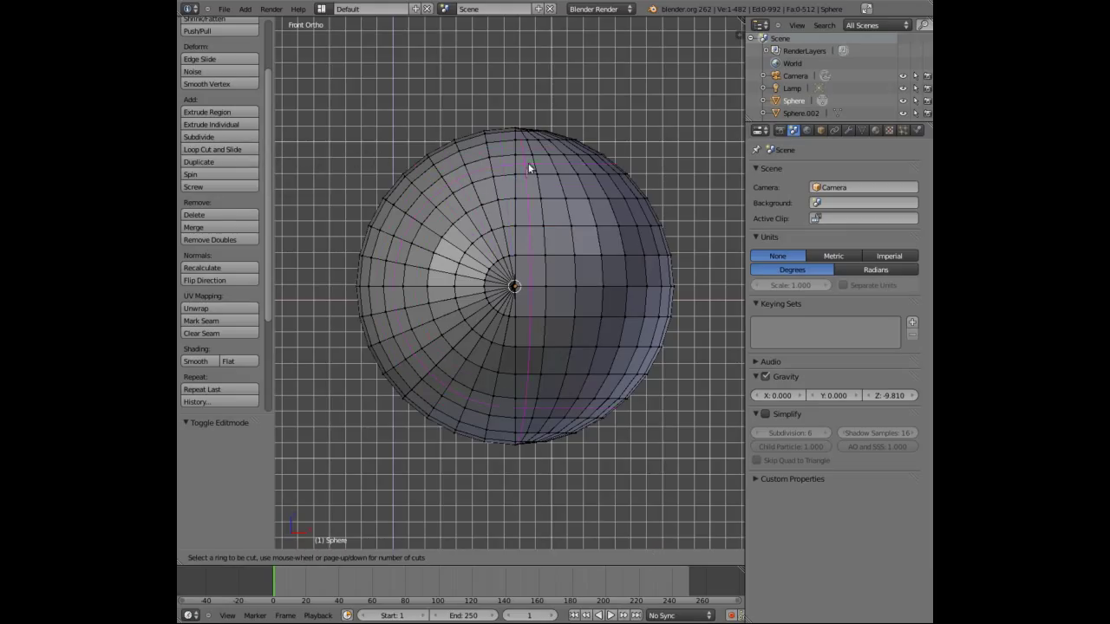
{"action": "left_click", "coordinate": [469, 174]}
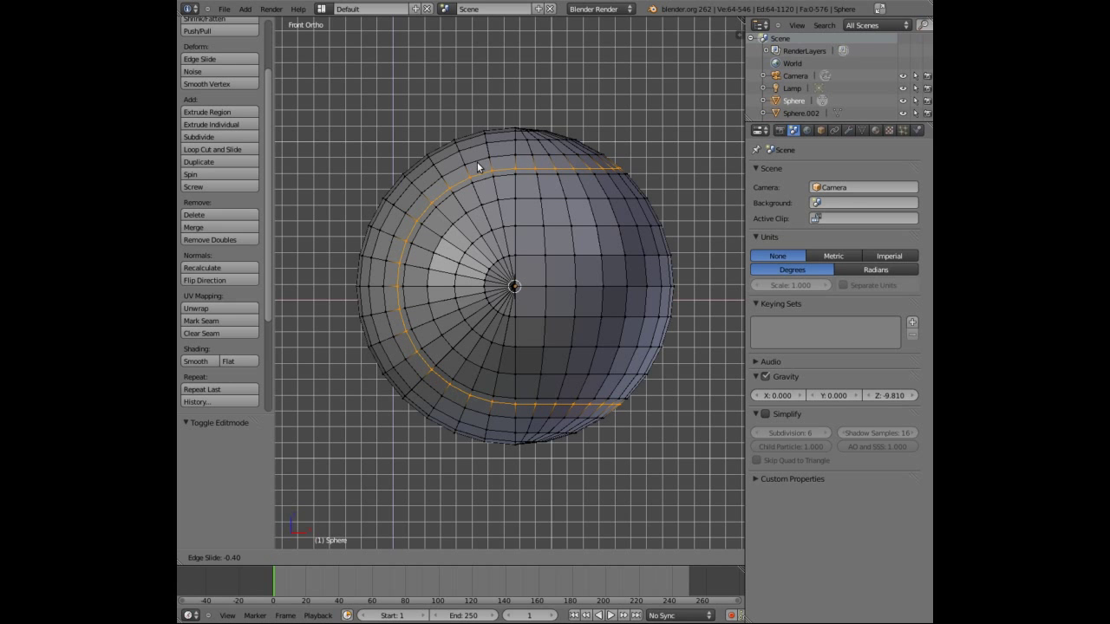
{"action": "left_click", "coordinate": [477, 161]}
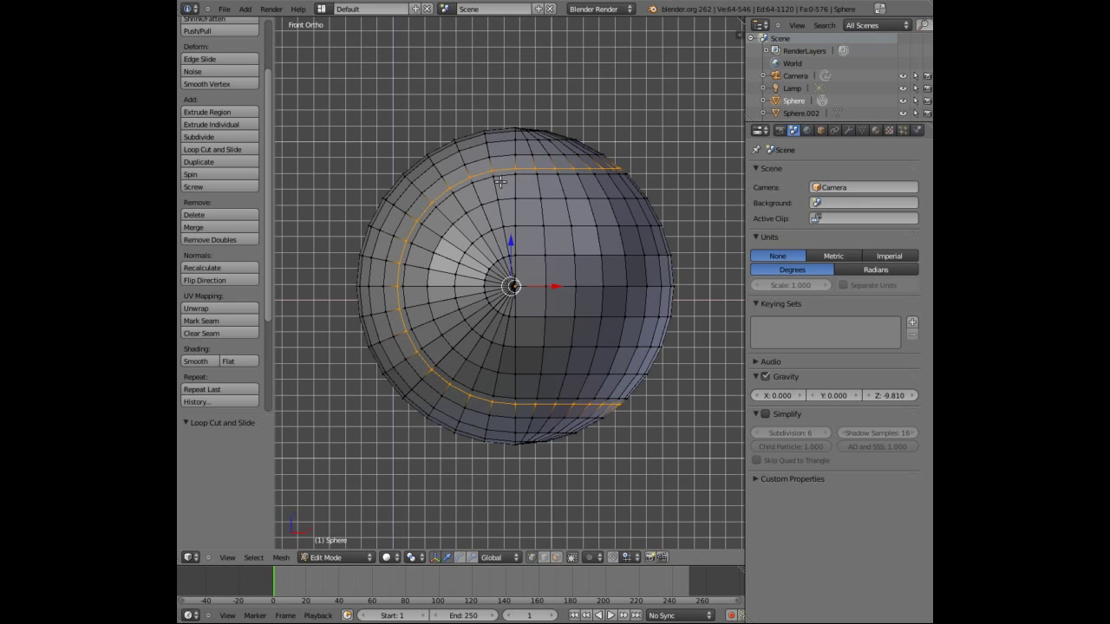
{"action": "middle_click_drag", "start_coordinate": [501, 180], "coordinate": [525, 213]}
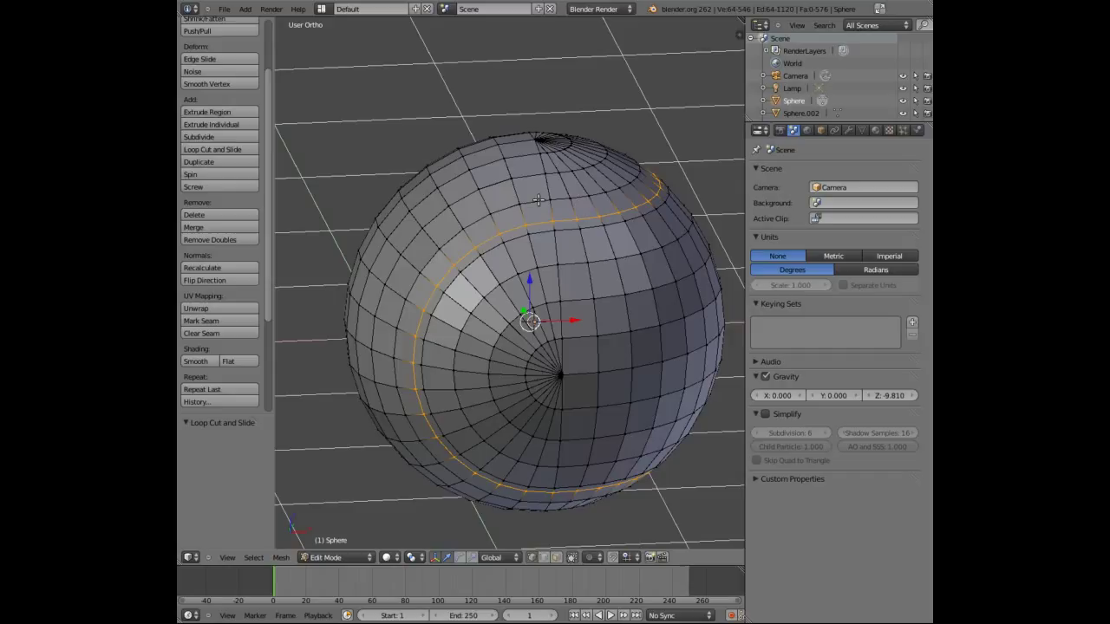
- Select the seam edge loop plus its neighbouring loop to form the face band along the seam
{"action": "right_click", "coordinate": [539, 199], "text": "alt"}
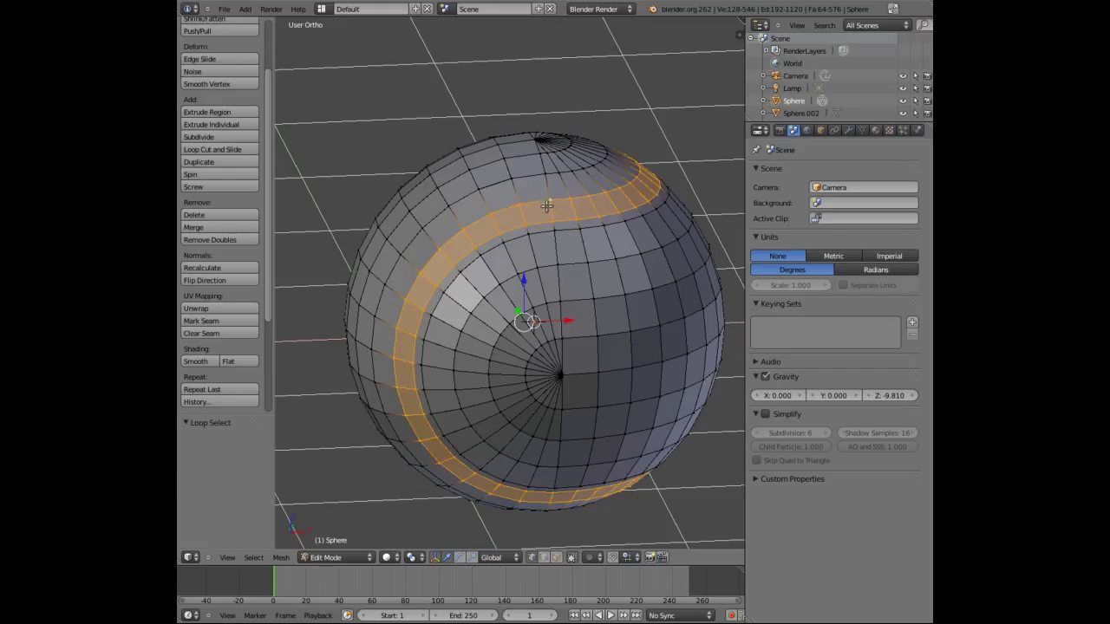
{"action": "key", "text": "a"}
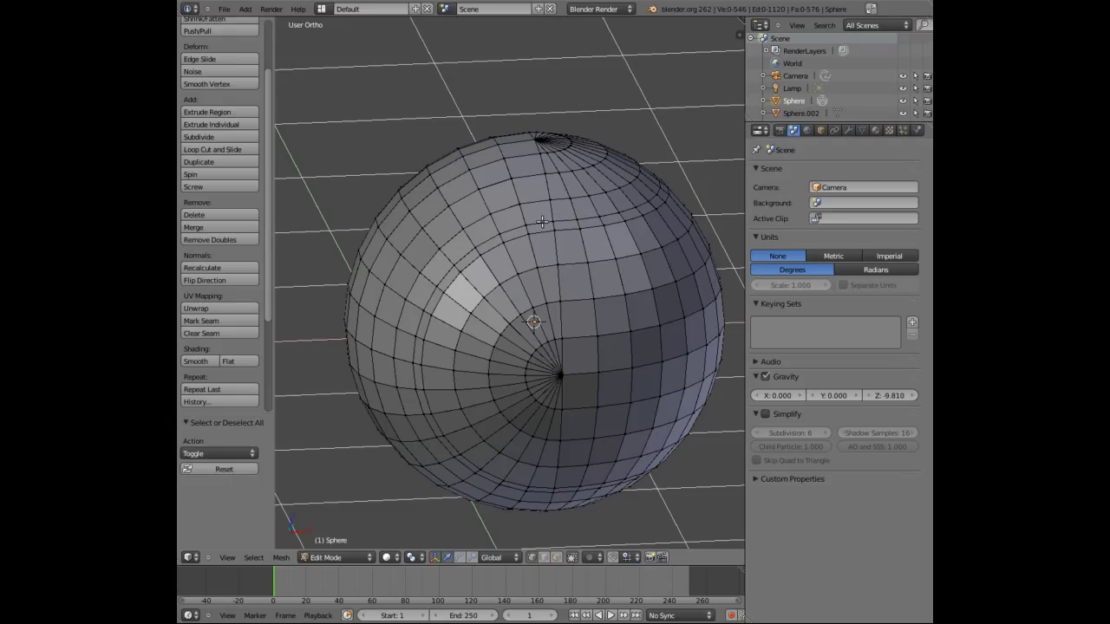
{"action": "right_click", "coordinate": [542, 222], "text": "alt"}
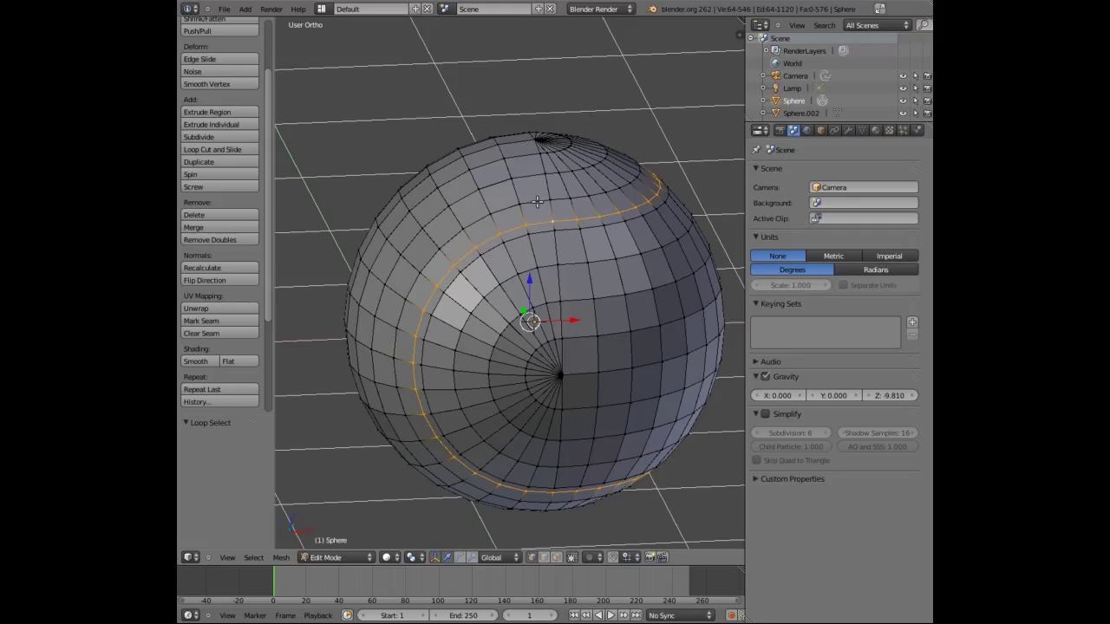
{"action": "right_click", "coordinate": [538, 202], "text": "alt+shift"}
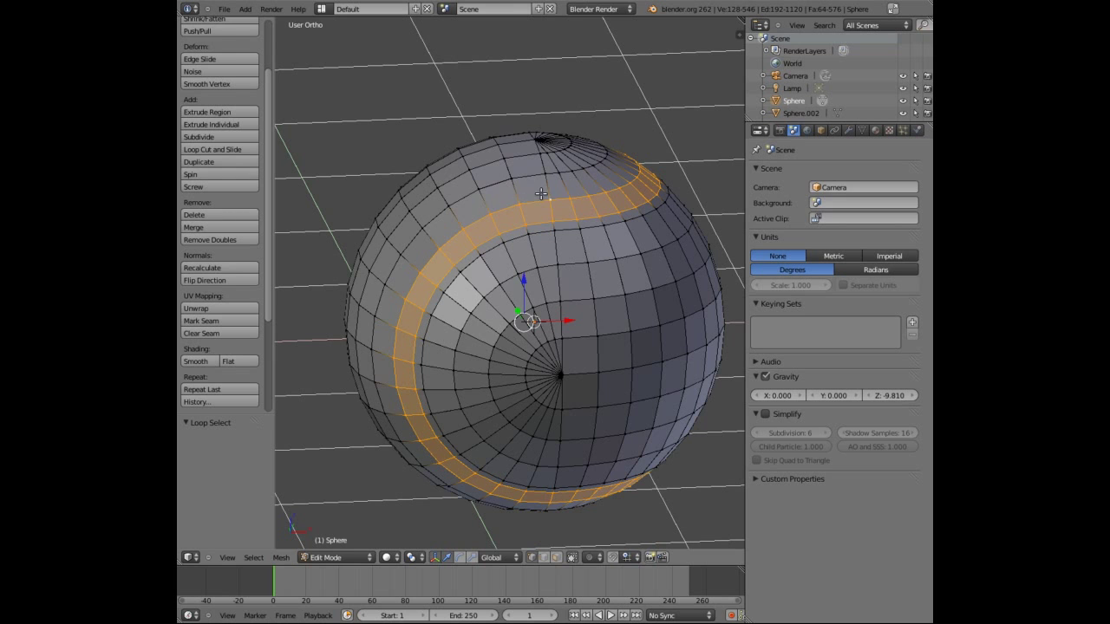
{"action": "middle_click_drag", "start_coordinate": [538, 194], "coordinate": [533, 178]}
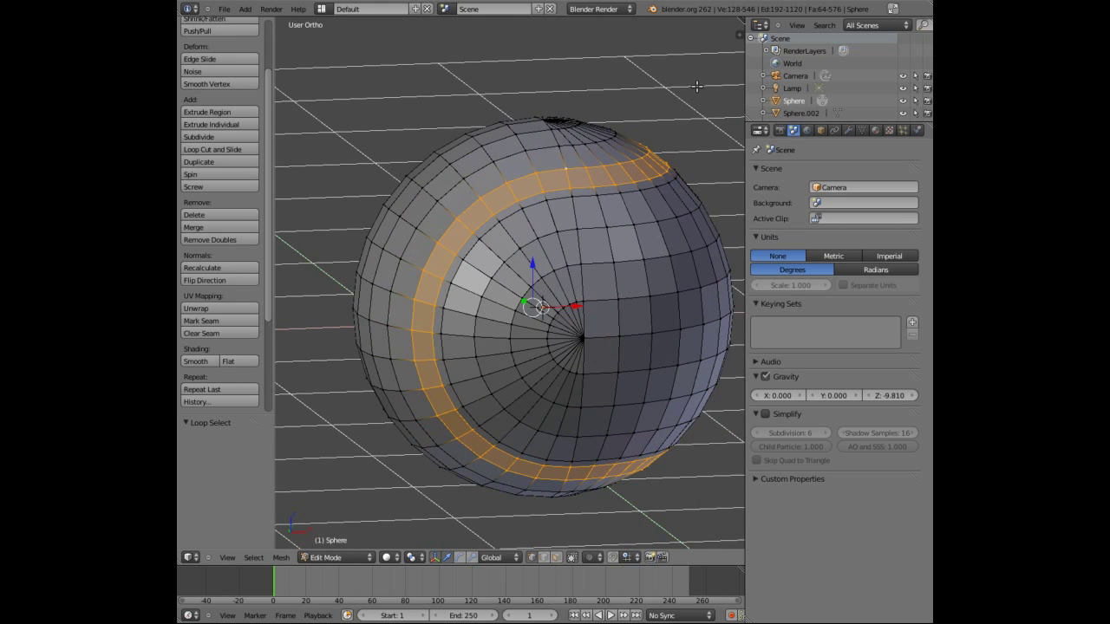
- Extrude the seam band in place and scale it to 0.983, forming a thin groove
{"action": "key", "text": "e"}
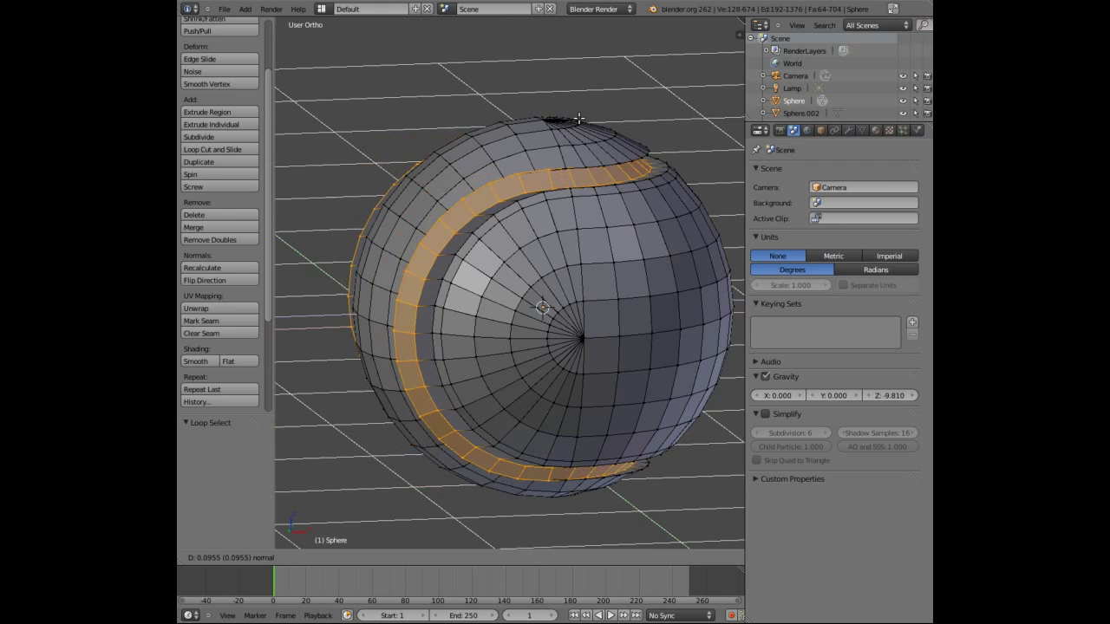
{"action": "right_click", "coordinate": [640, 109]}
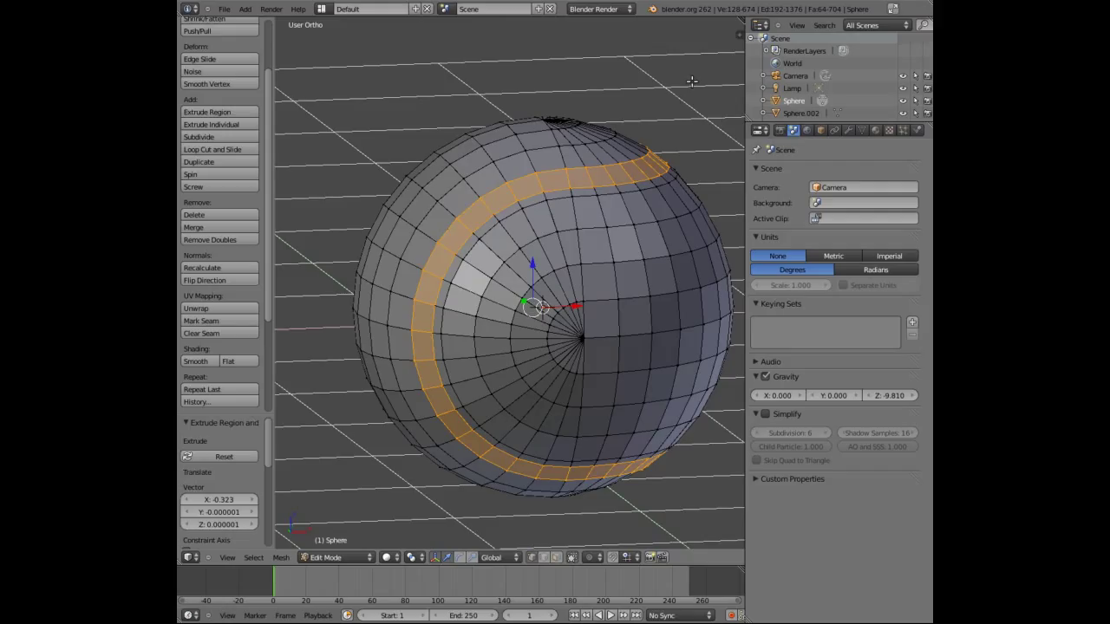
{"action": "key", "text": "s"}
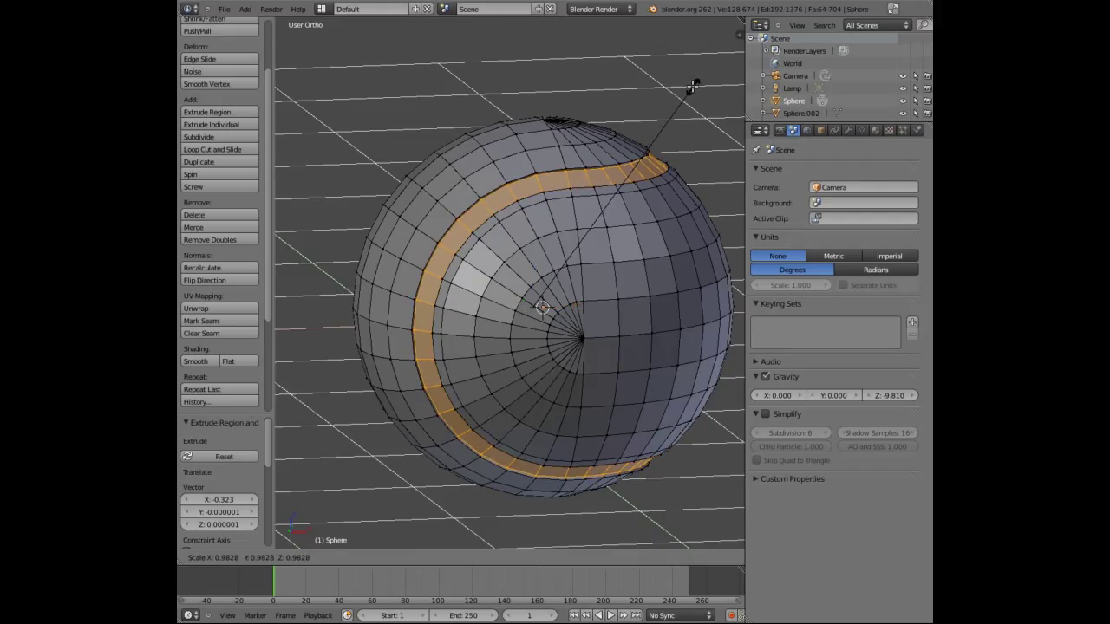
{"action": "left_click", "coordinate": [693, 87]}
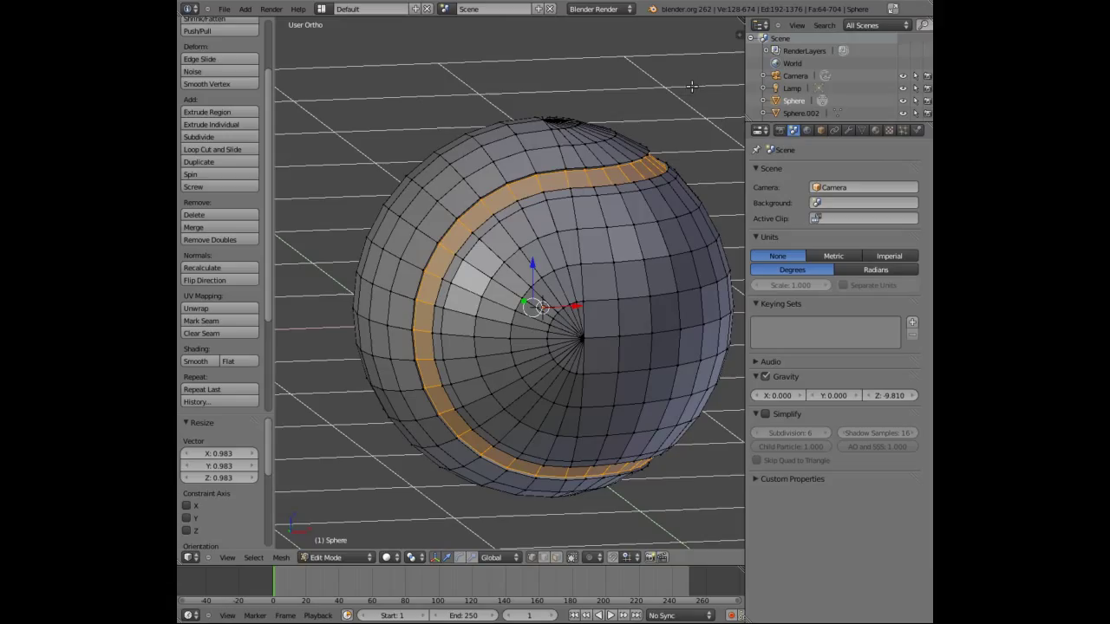
{"action": "left_click", "coordinate": [317, 560]}
- In Object Mode, add a Subdivision Surface modifier at View level 2 and shade the sphere smooth
{"action": "left_click", "coordinate": [327, 544]}
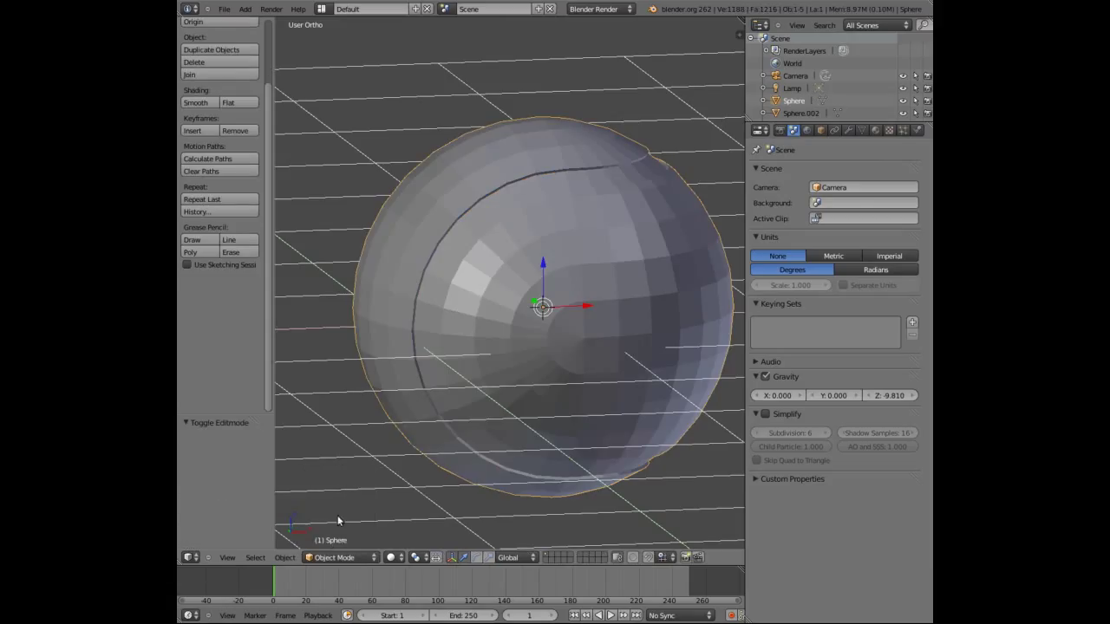
{"action": "left_click", "coordinate": [848, 132]}
{"action": "left_click", "coordinate": [826, 185]}
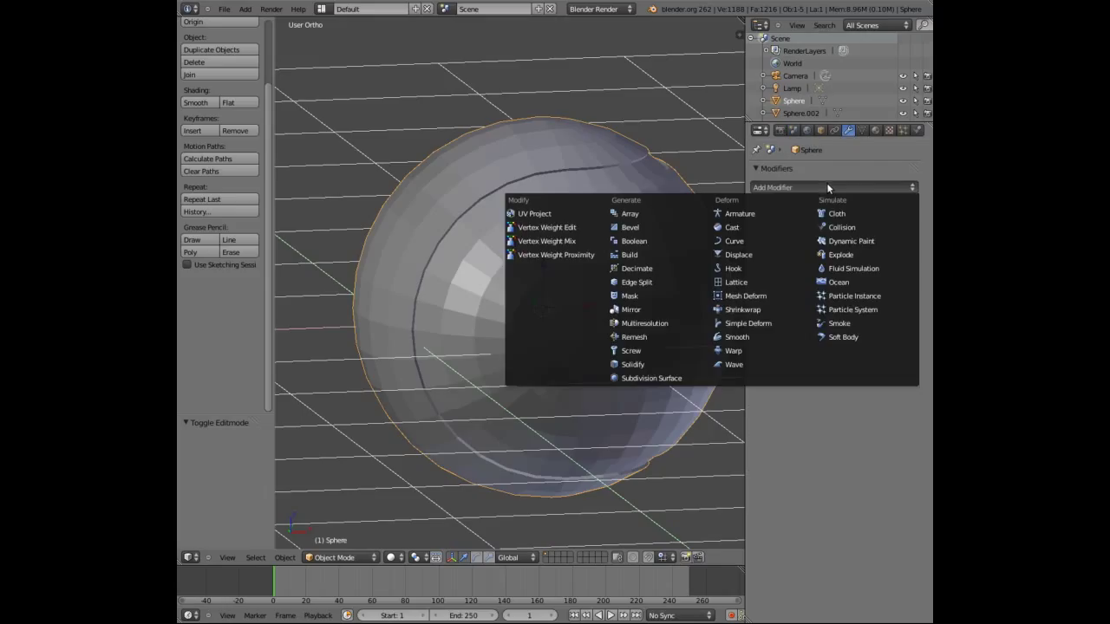
{"action": "left_click", "coordinate": [653, 378]}
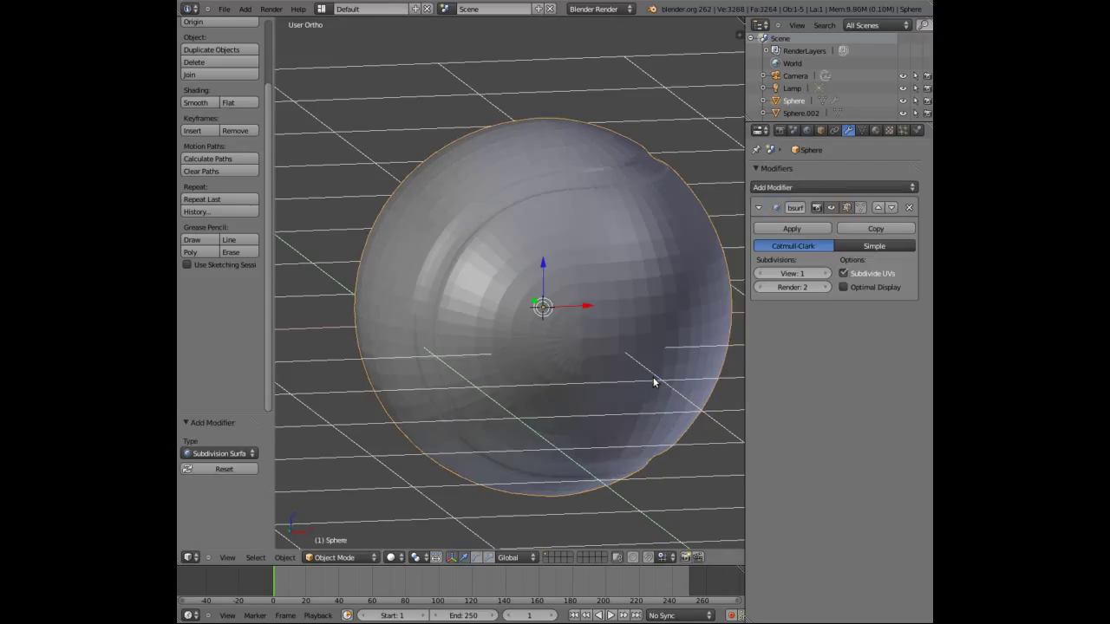
{"action": "left_click", "coordinate": [825, 274]}
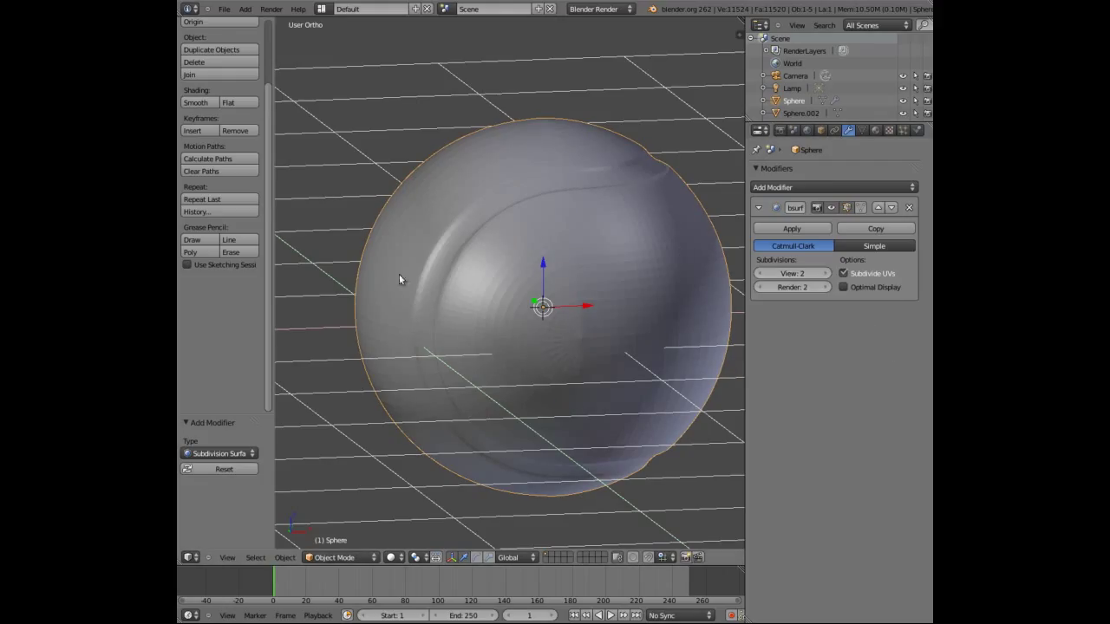
{"action": "left_click", "coordinate": [192, 103]}
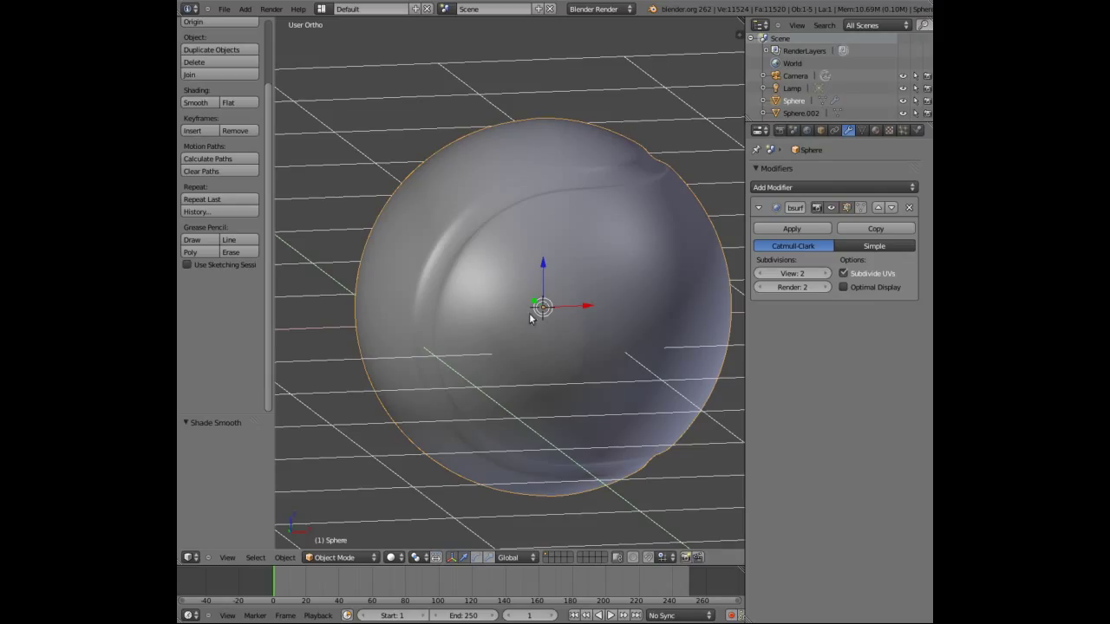
- Add a new material with yellow diffuse colour (R 0.800, G 0.628, B 0.000) to the sphere
{"action": "scroll", "coordinate": [535, 248], "scroll_direction": "down", "scroll_amount": 2}
{"action": "middle_click_drag", "start_coordinate": [535, 248], "coordinate": [570, 252]}
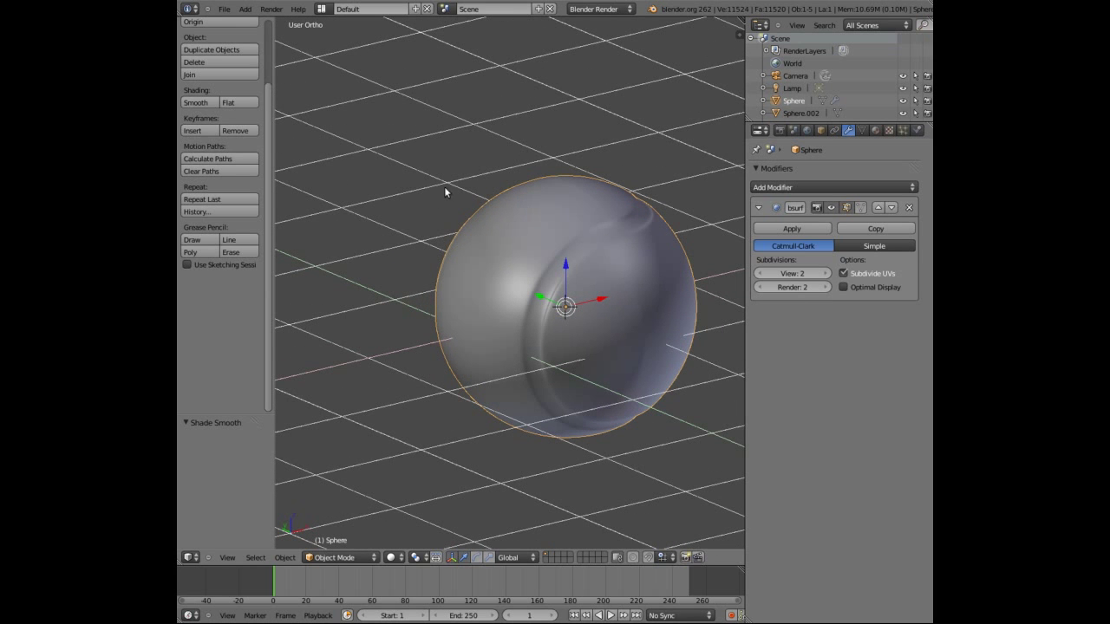
{"action": "left_click", "coordinate": [875, 131]}
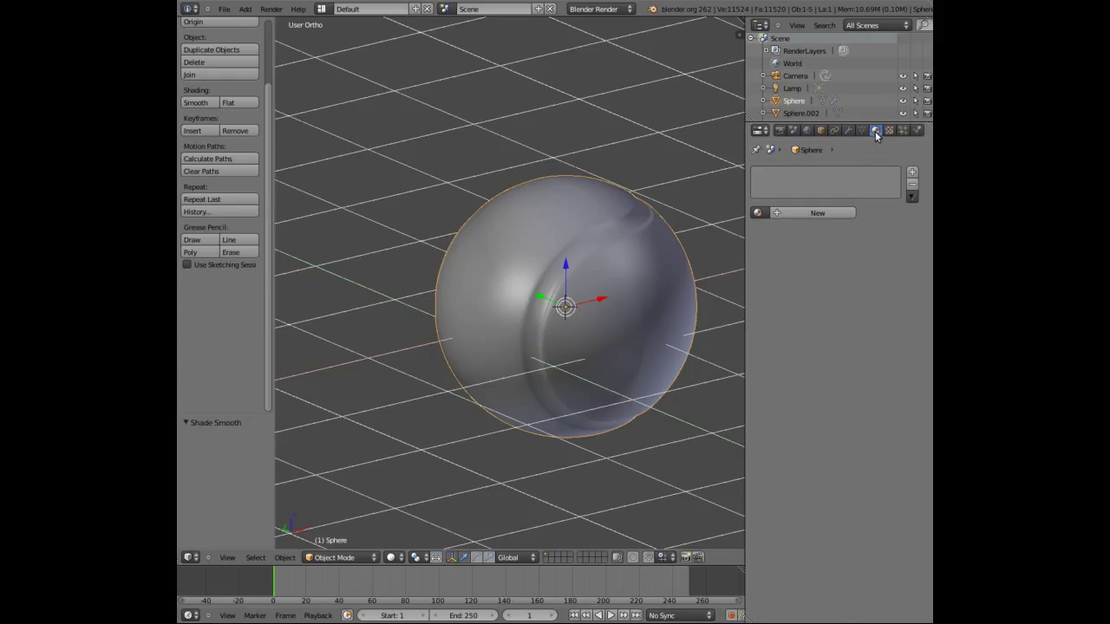
{"action": "left_click", "coordinate": [831, 215]}
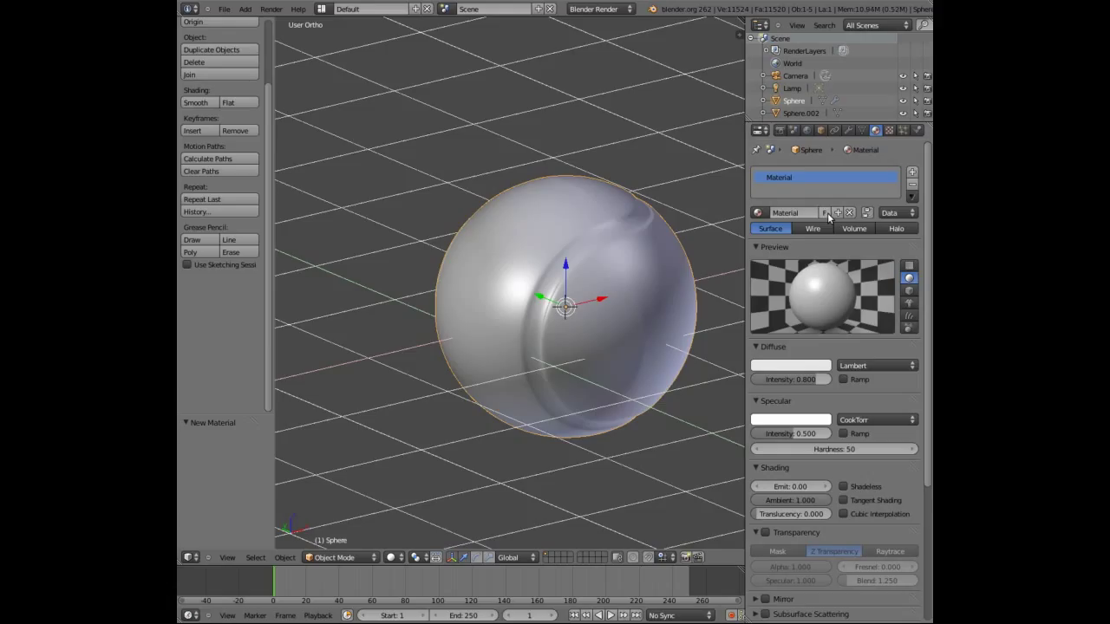
{"action": "left_click", "coordinate": [763, 365]}
{"action": "left_click_drag", "start_coordinate": [739, 261], "coordinate": [731, 280]}
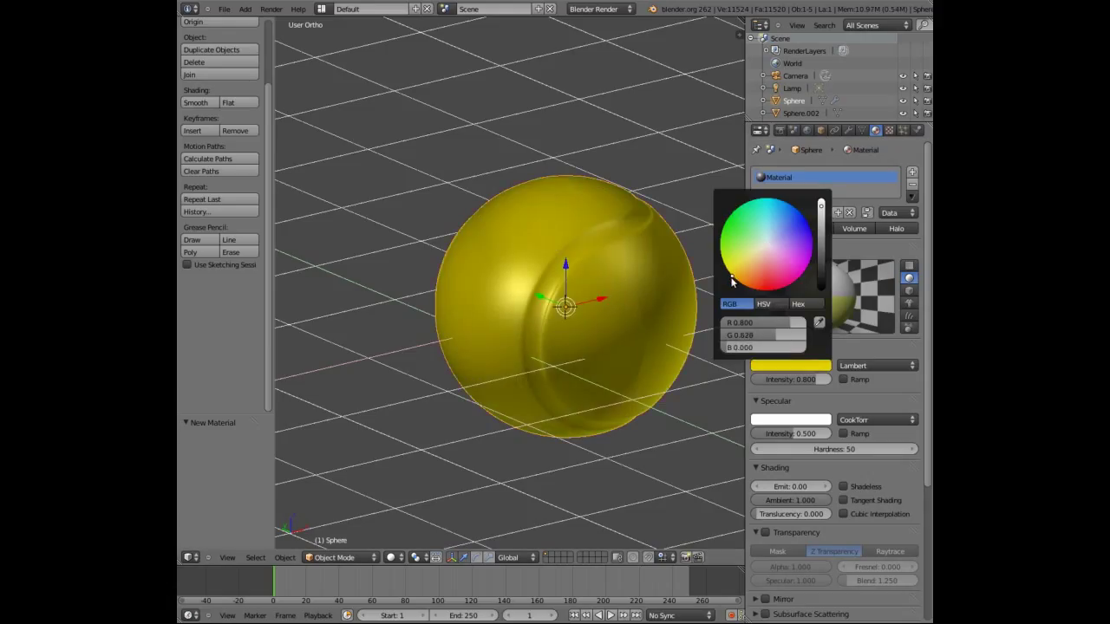
{"action": "left_click", "coordinate": [646, 160]}
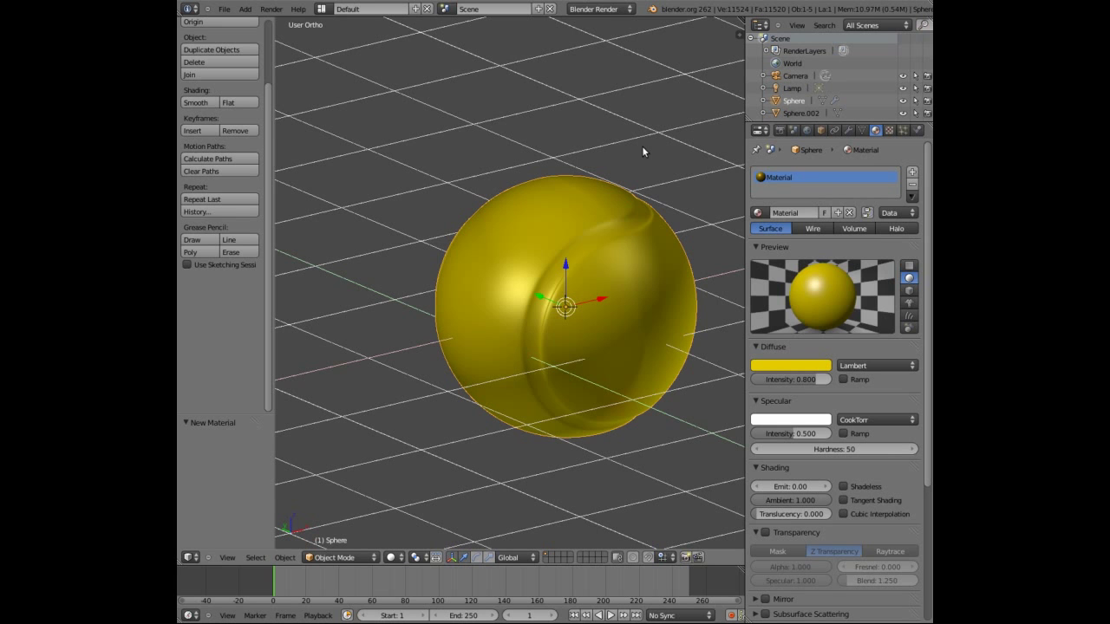
- Switch the sphere into Edit Mode and zoom in on it
{"action": "left_click", "coordinate": [334, 557]}
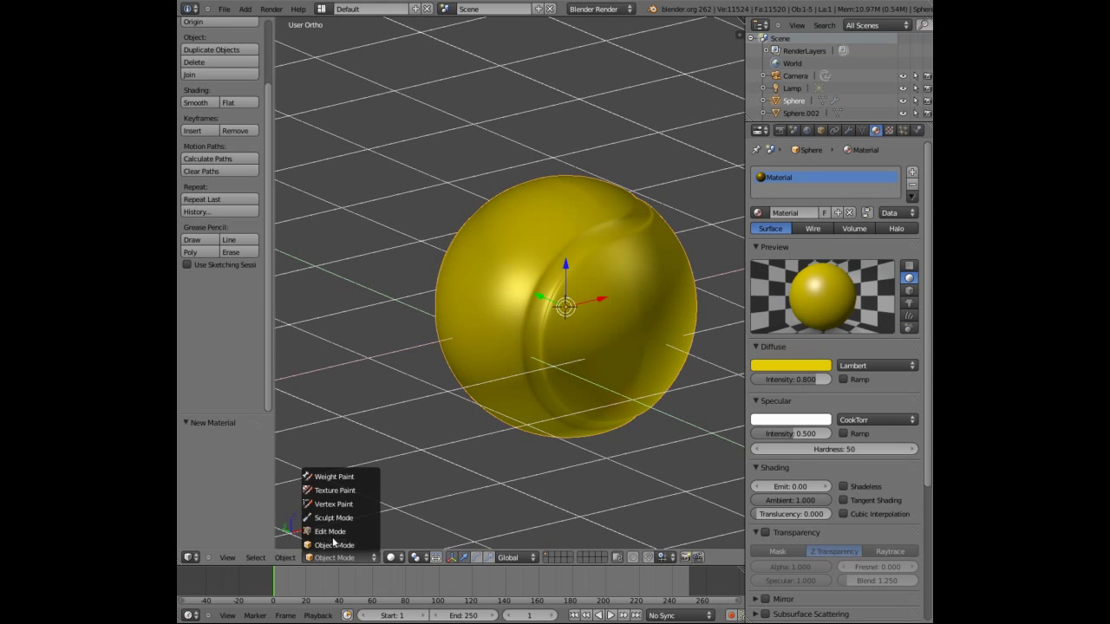
{"action": "left_click", "coordinate": [330, 531]}
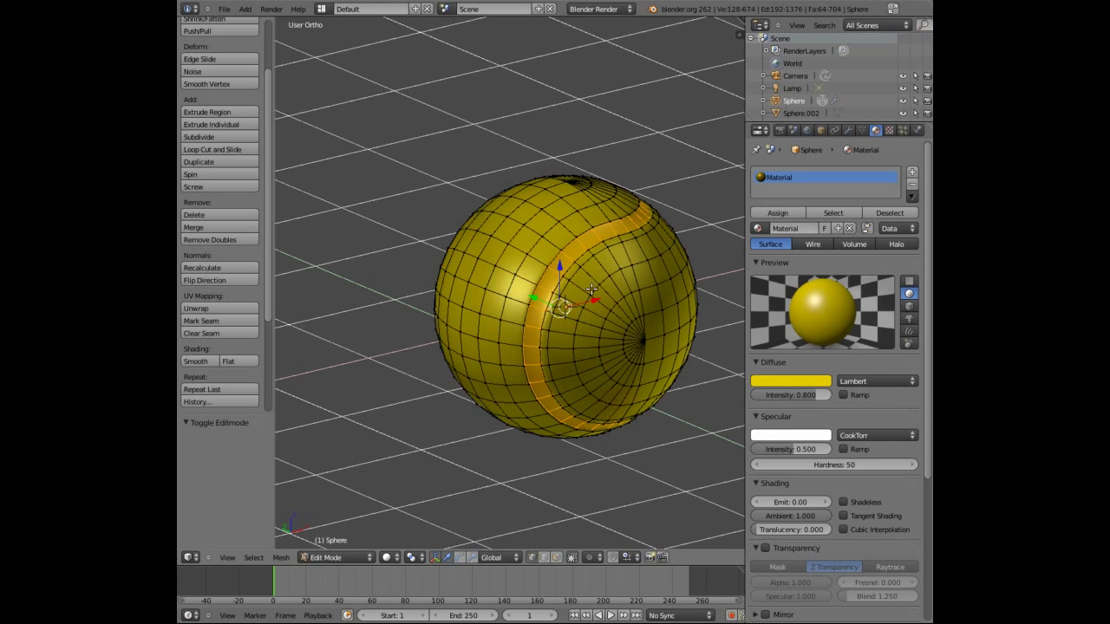
{"action": "middle_click_drag", "start_coordinate": [591, 289], "coordinate": [534, 258]}
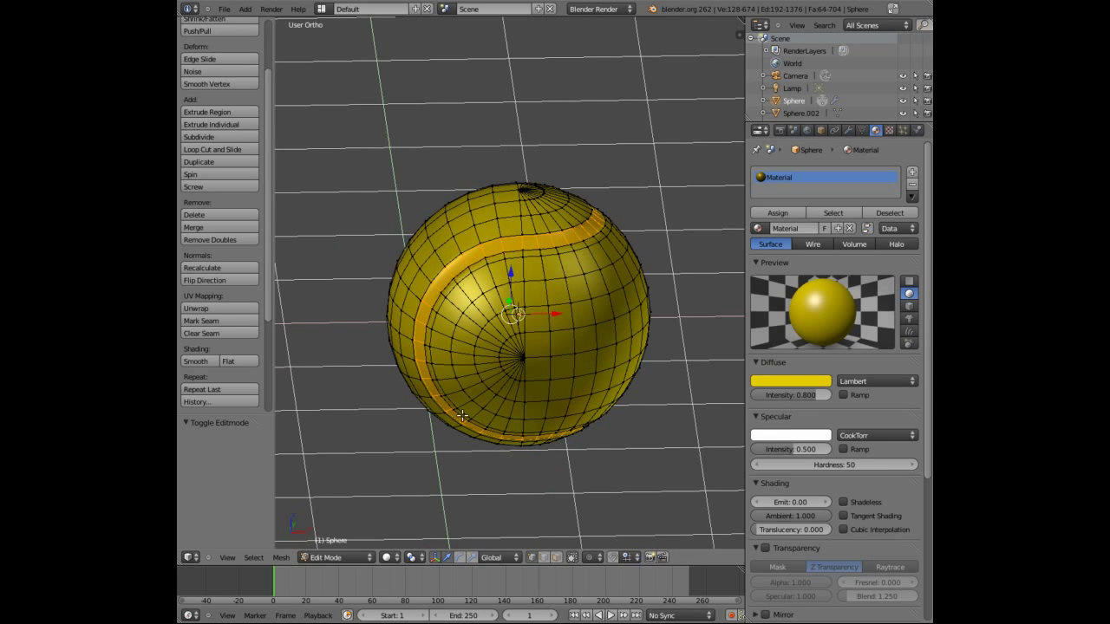
{"action": "scroll", "coordinate": [533, 234], "scroll_direction": "up", "scroll_amount": 3}
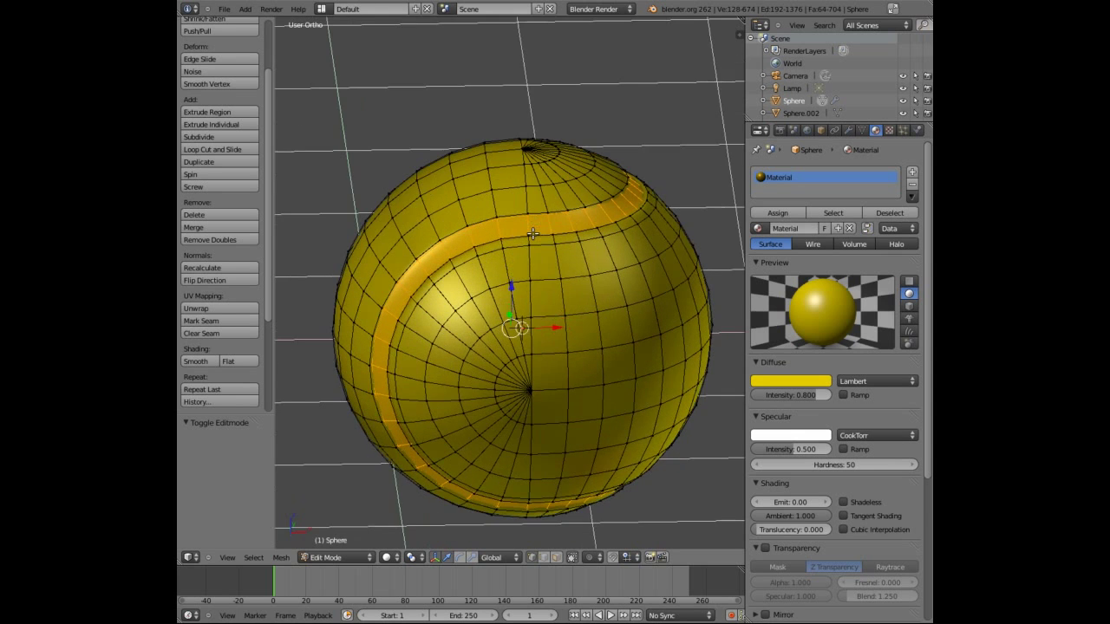
{"action": "scroll", "coordinate": [532, 235], "scroll_direction": "up", "scroll_amount": 1}
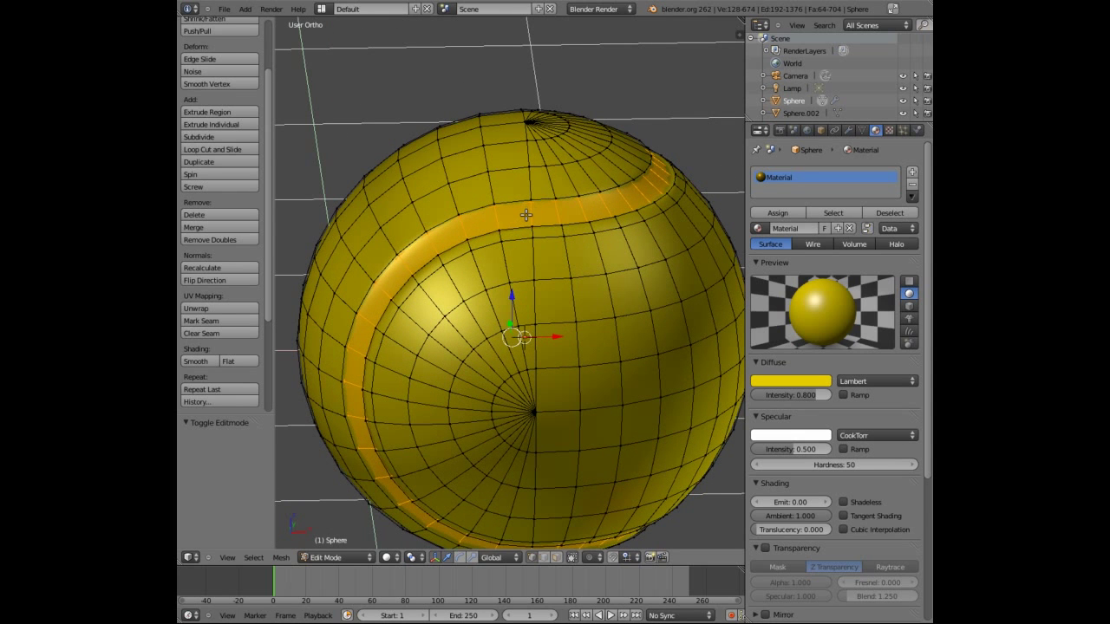
- Clear the selection, then select both edge loops along the seam ridge
{"action": "key", "text": "a"}
{"action": "scroll", "coordinate": [520, 215], "scroll_direction": "up", "scroll_amount": 1}
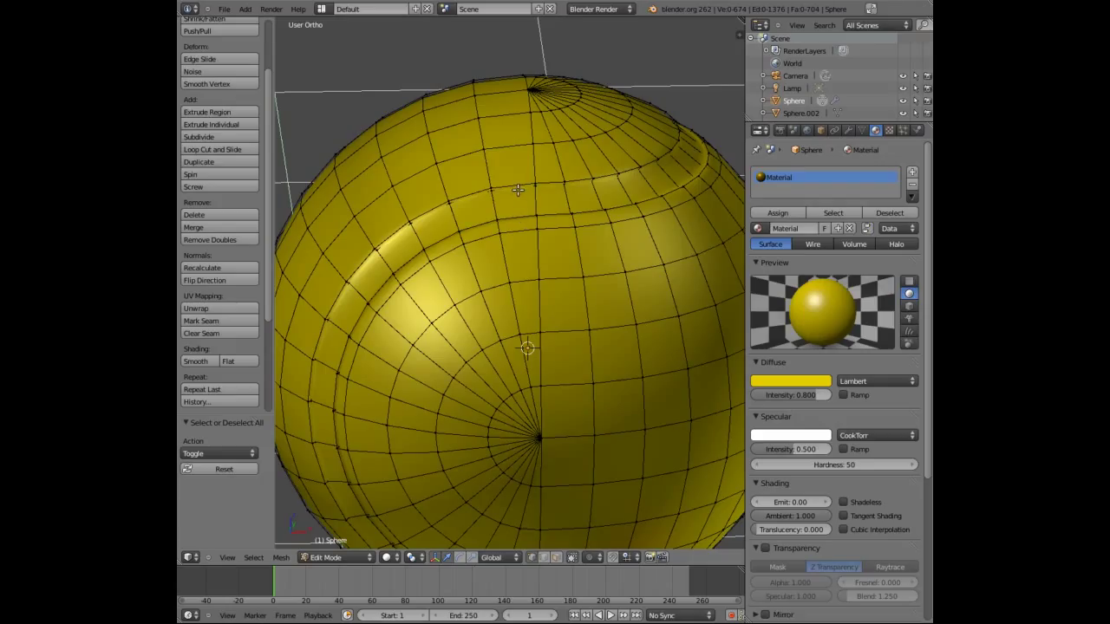
{"action": "right_click", "coordinate": [515, 189], "text": "alt"}
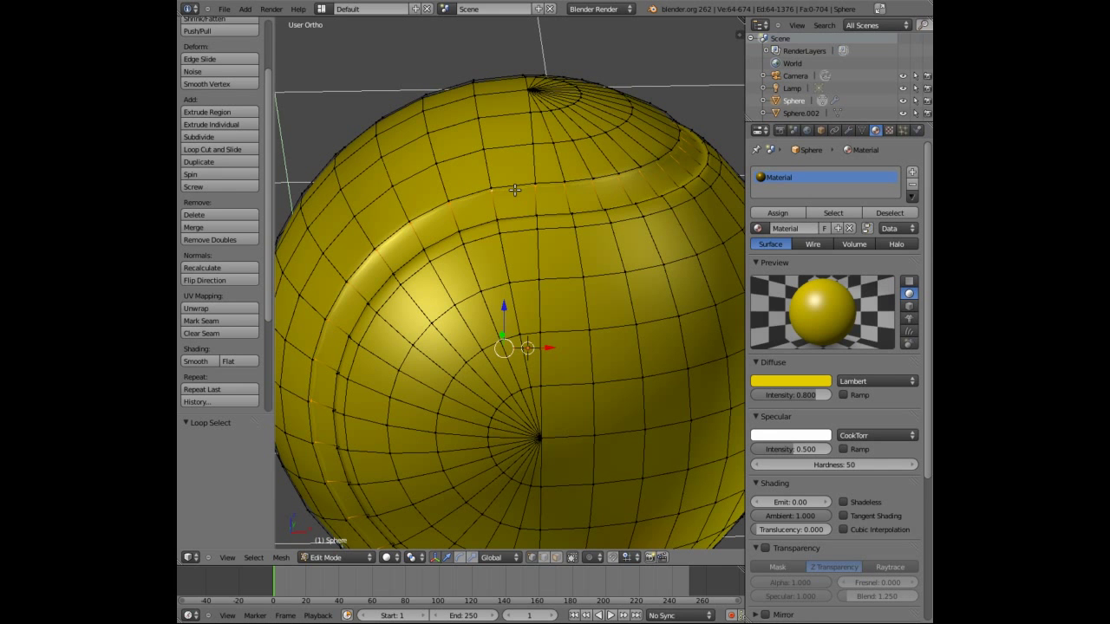
{"action": "key", "text": "z"}
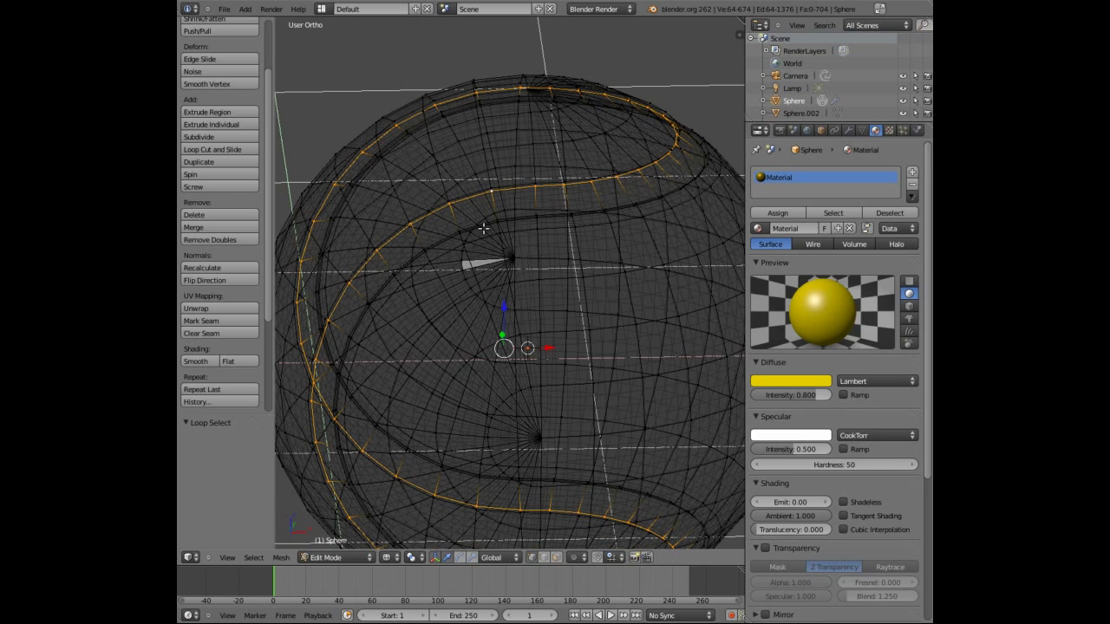
{"action": "key", "text": "z"}
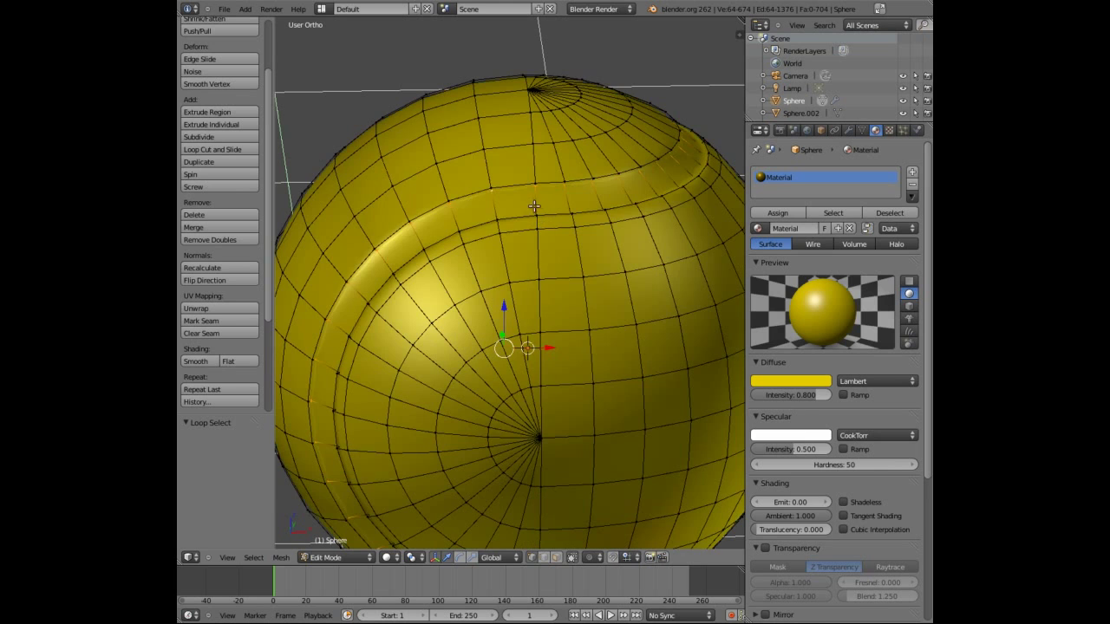
{"action": "mouse_move", "coordinate": [531, 209]}
{"action": "middle_mouse_down"}
{"action": "mouse_move", "coordinate": [635, 285]}
{"action": "mouse_move", "coordinate": [598, 356]}
{"action": "mouse_move", "coordinate": [542, 410]}
{"action": "mouse_move", "coordinate": [558, 421]}
{"action": "mouse_move", "coordinate": [564, 325]}
{"action": "mouse_move", "coordinate": [468, 324]}
{"action": "middle_mouse_up"}
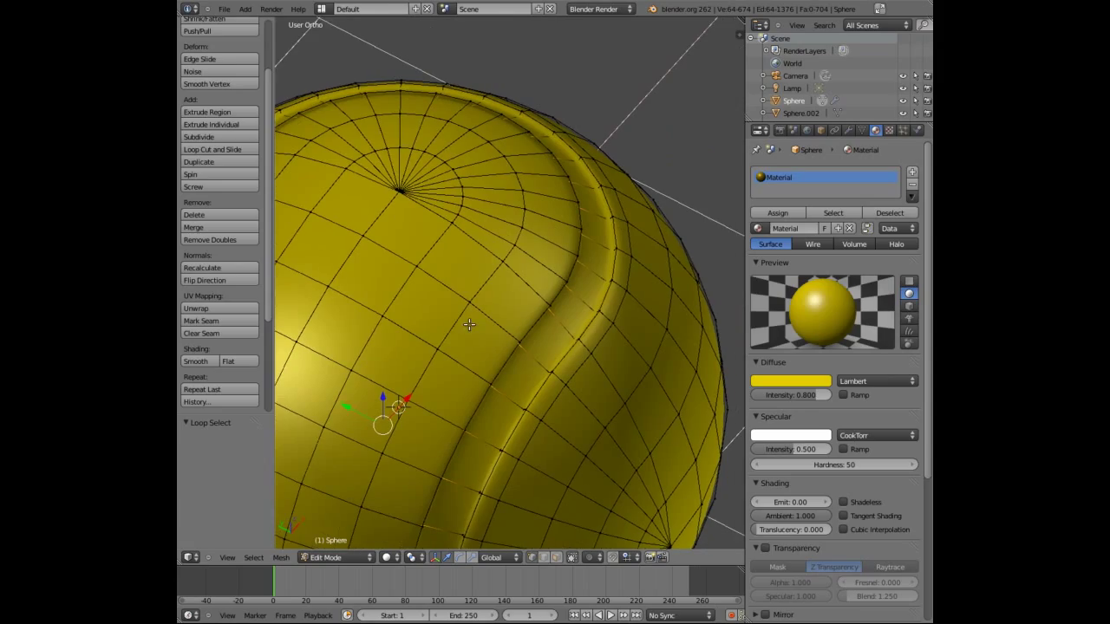
{"action": "right_click", "coordinate": [595, 296], "text": "alt+shift"}
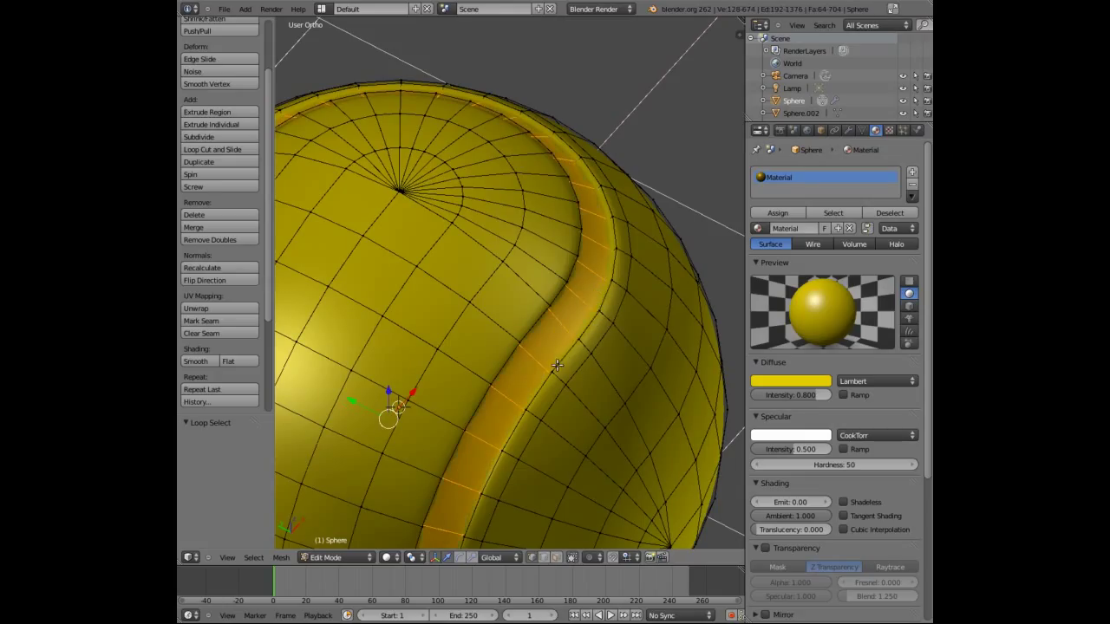
{"action": "middle_click_drag", "start_coordinate": [591, 207], "coordinate": [598, 169]}
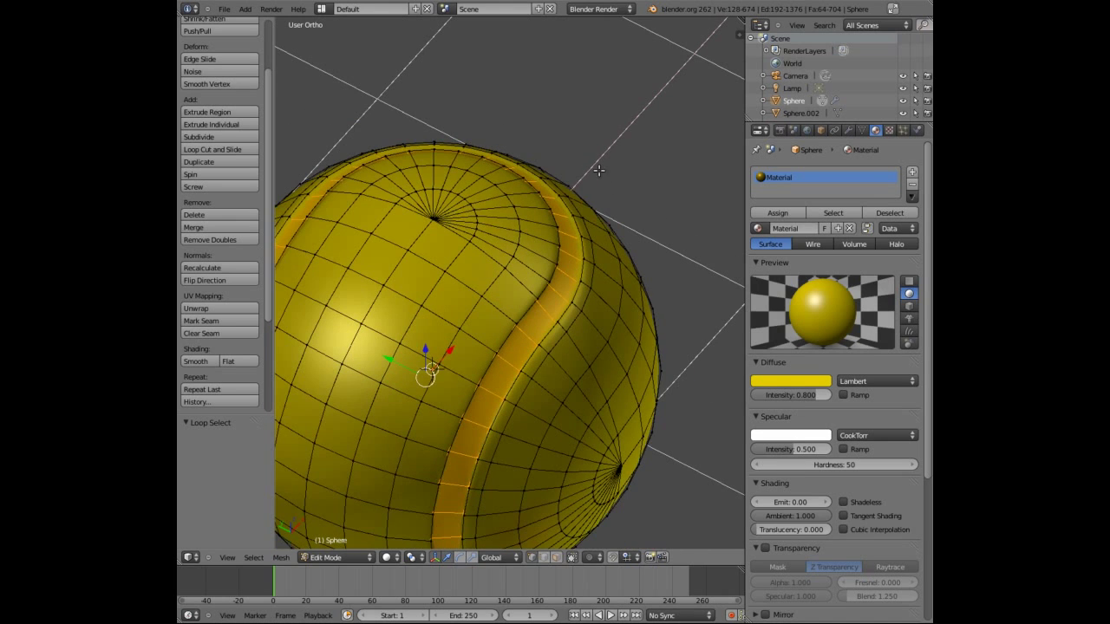
- Add a second material slot with a new white material (Material.001) and assign it to the seam strip
{"action": "left_click", "coordinate": [912, 173]}
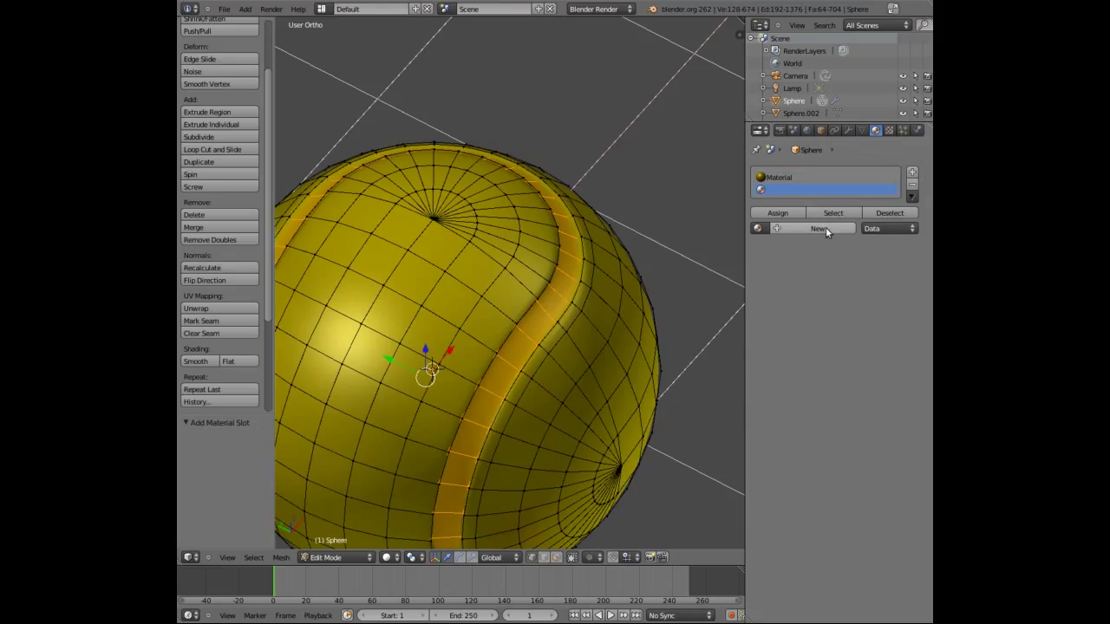
{"action": "left_click", "coordinate": [825, 228]}
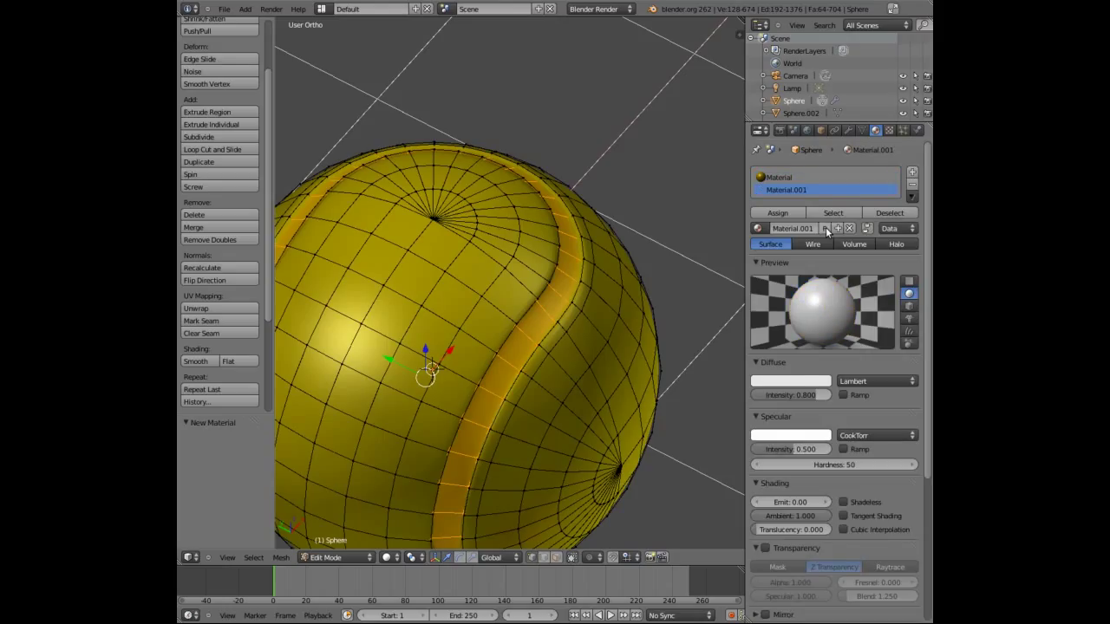
{"action": "left_click", "coordinate": [799, 387]}
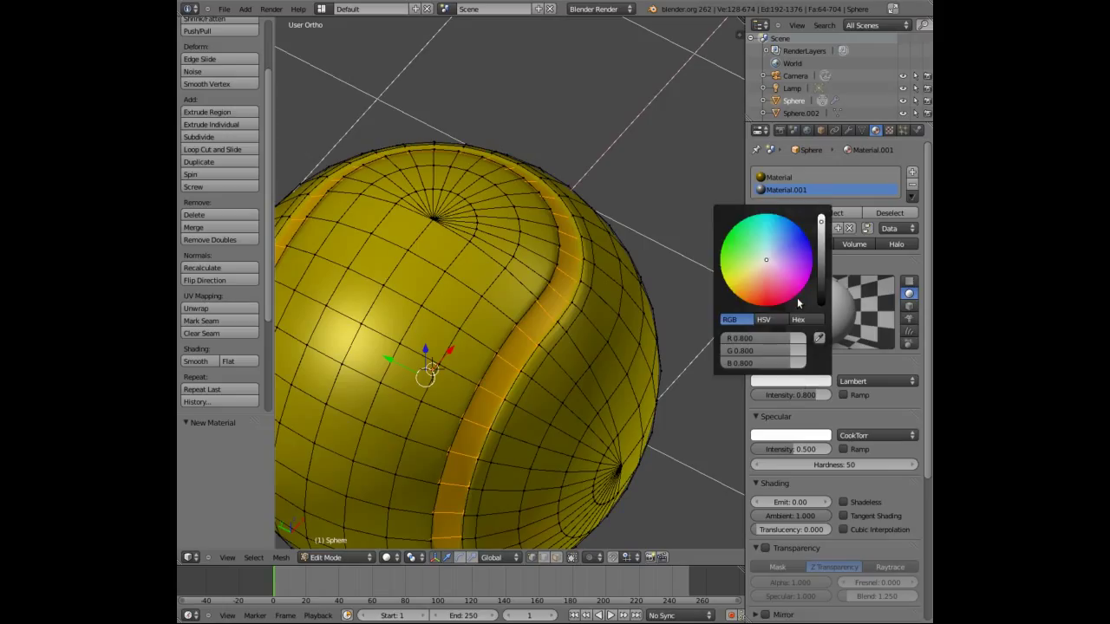
{"action": "left_click_drag", "start_coordinate": [822, 222], "coordinate": [822, 212]}
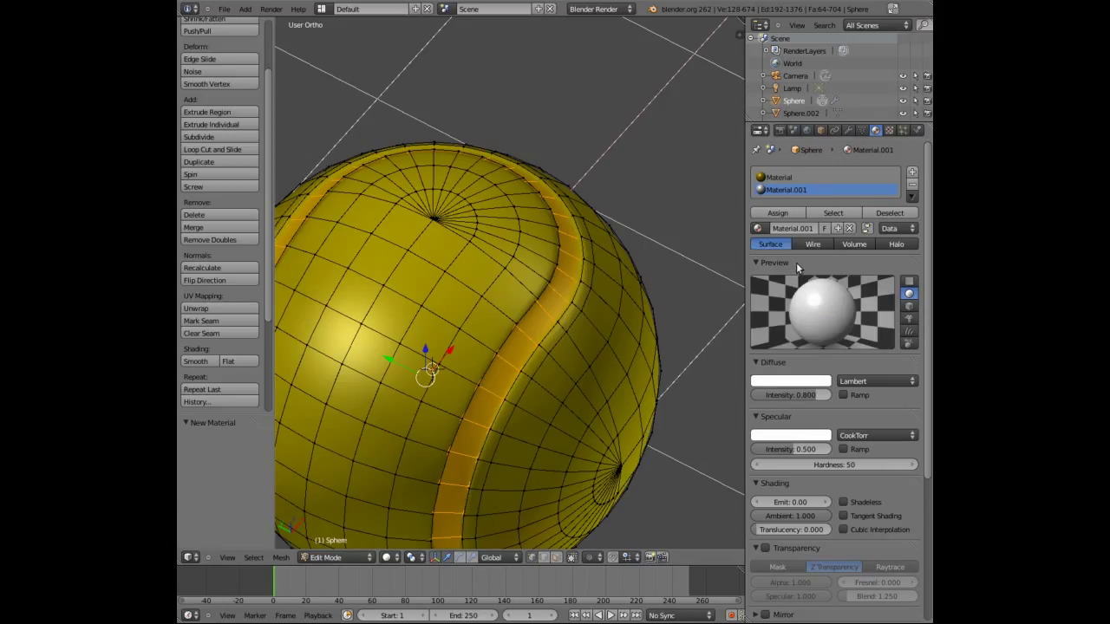
{"action": "left_click", "coordinate": [777, 212]}
- Return to Object Mode and view the ball from a low, side-on angle
{"action": "key", "text": "Tab"}
{"action": "scroll", "coordinate": [530, 194], "scroll_direction": "down", "scroll_amount": 3}
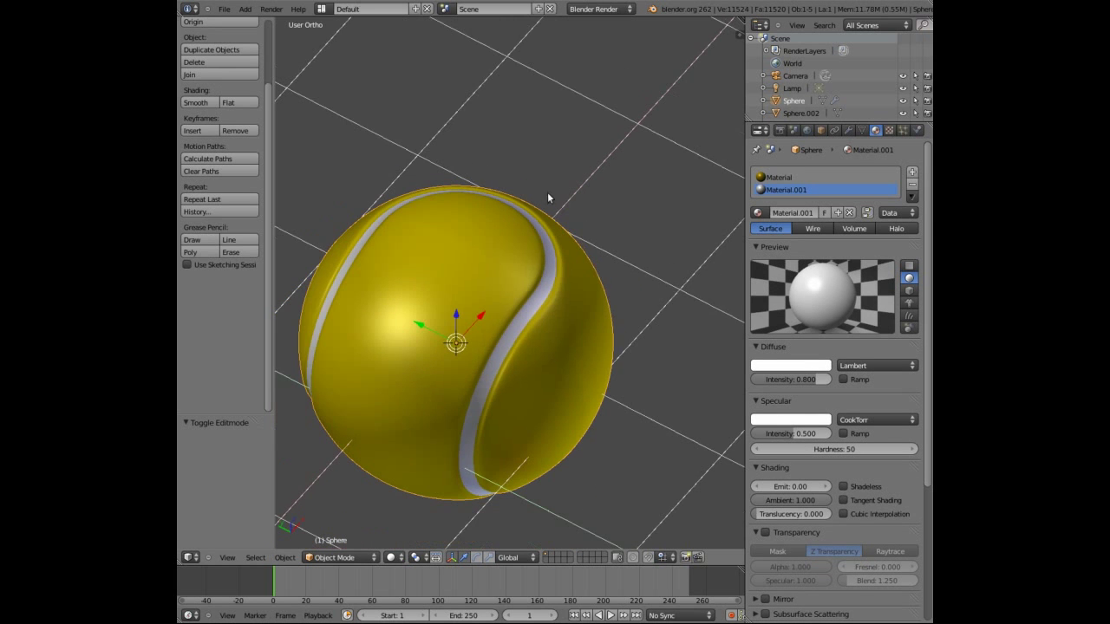
{"action": "middle_click_drag", "start_coordinate": [527, 317], "coordinate": [543, 253]}
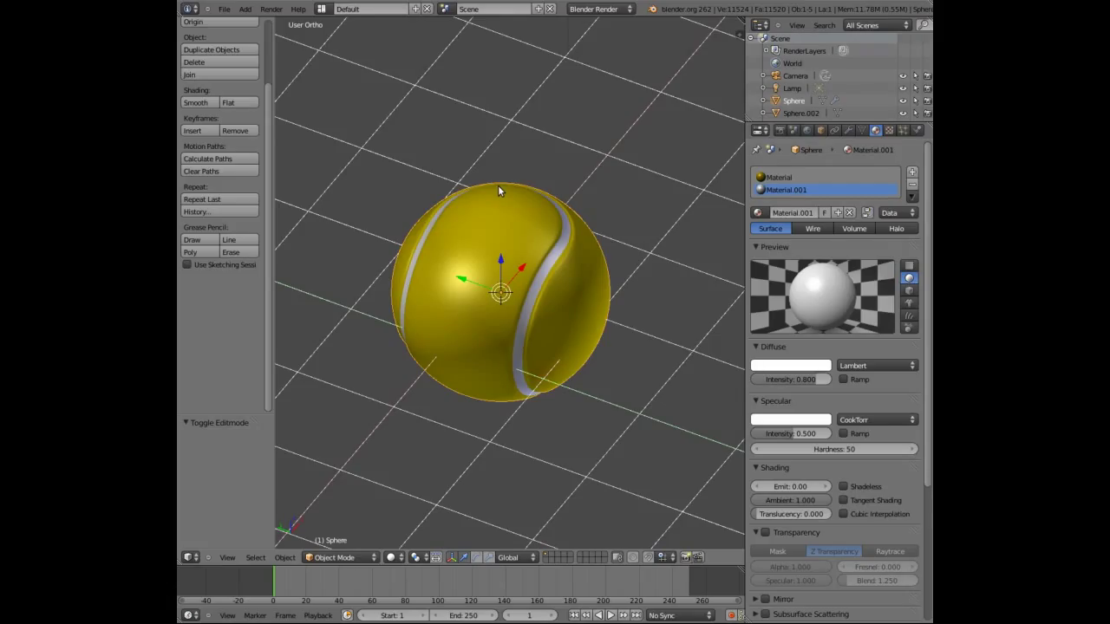
- Add a Hair particle system to the ball and shorten the Hair Length to 0.080
{"action": "left_click", "coordinate": [904, 130]}
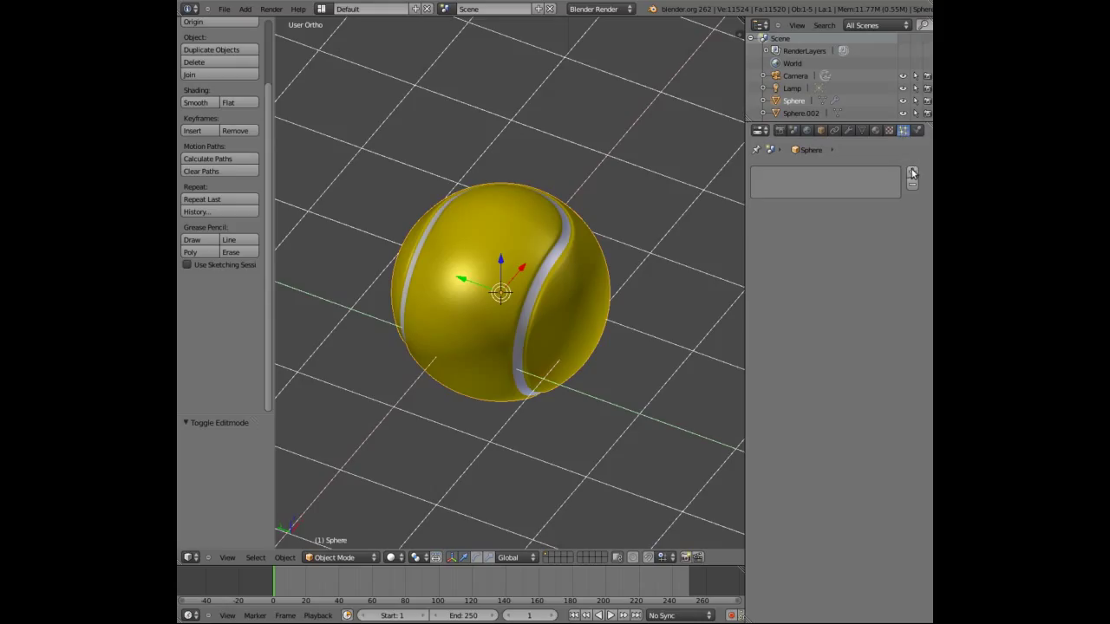
{"action": "left_click", "coordinate": [911, 174]}
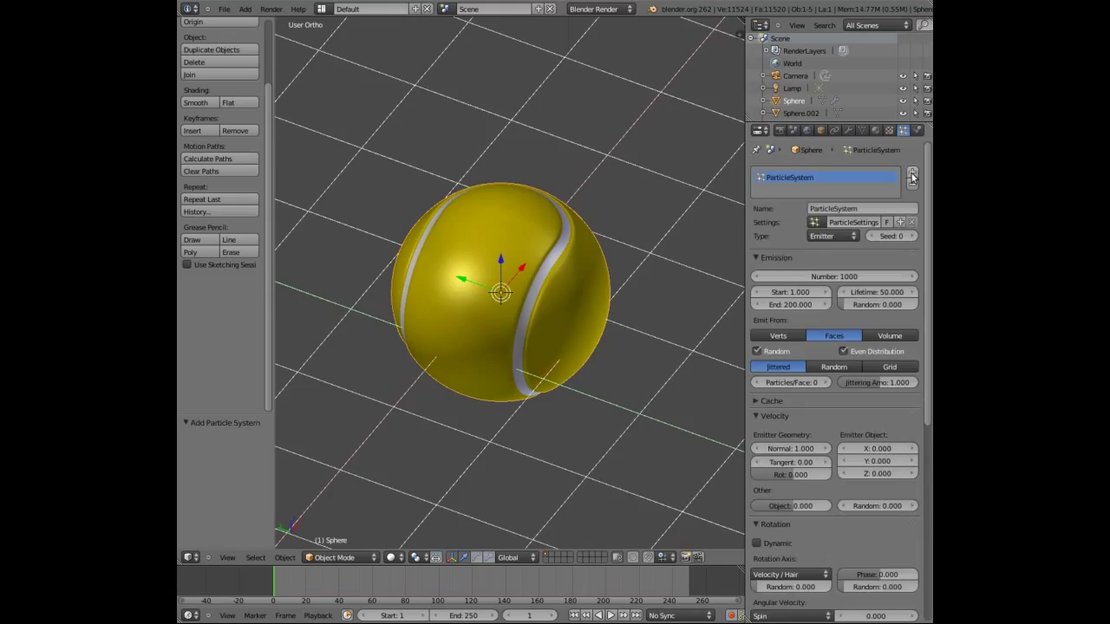
{"action": "left_click", "coordinate": [832, 239]}
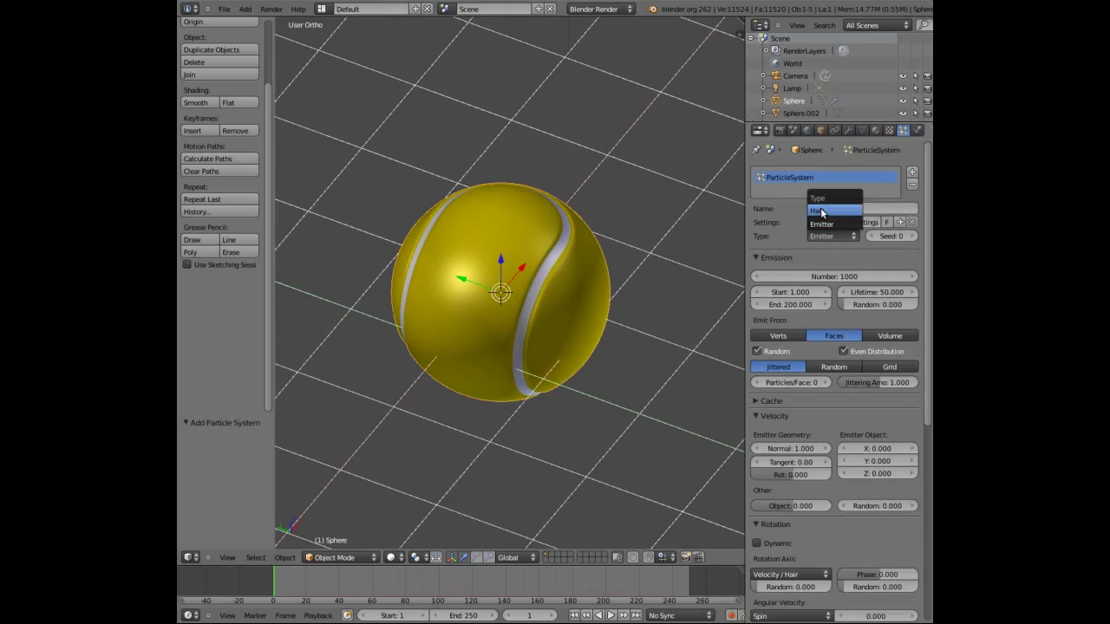
{"action": "left_click", "coordinate": [820, 212]}
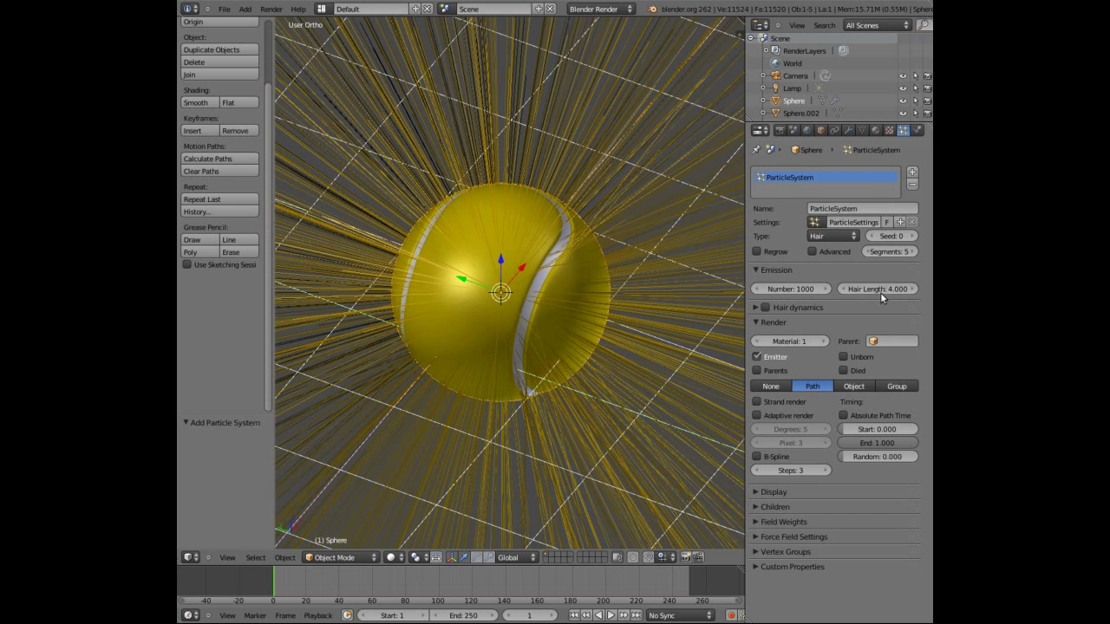
{"action": "left_click_drag", "start_coordinate": [860, 293], "coordinate": [773, 289]}
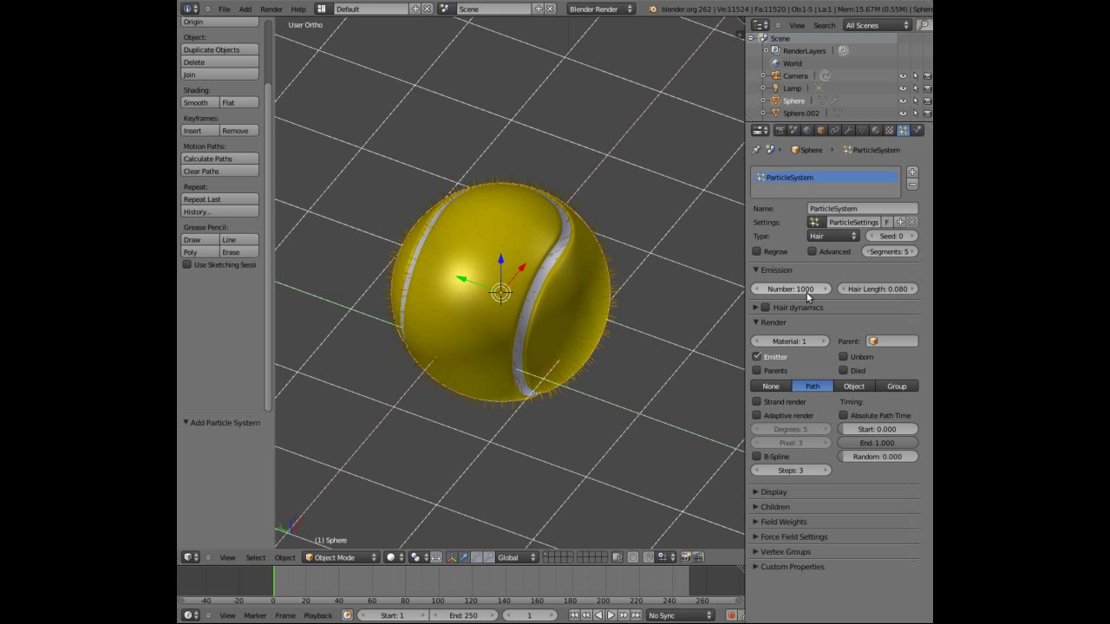
- Confirm the hair particle Number at 1000 strands
{"action": "middle_click_drag", "start_coordinate": [455, 260], "coordinate": [397, 190]}
{"action": "scroll", "coordinate": [488, 264], "scroll_direction": "up", "scroll_amount": 2}
{"action": "scroll", "coordinate": [488, 259], "scroll_direction": "down", "scroll_amount": 1}
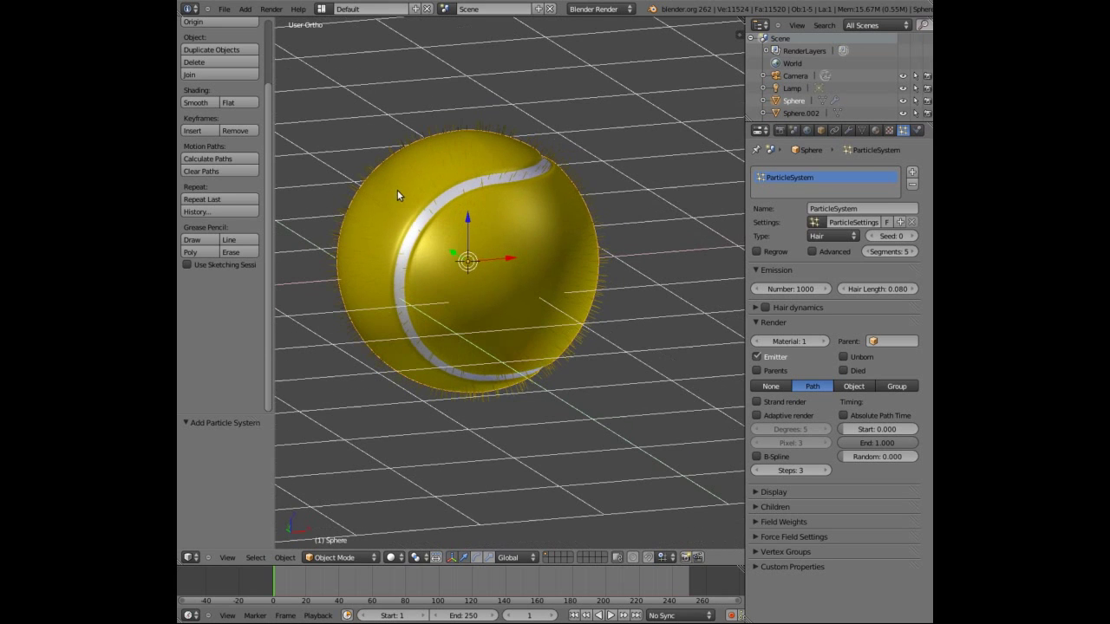
{"action": "left_click", "coordinate": [789, 288]}
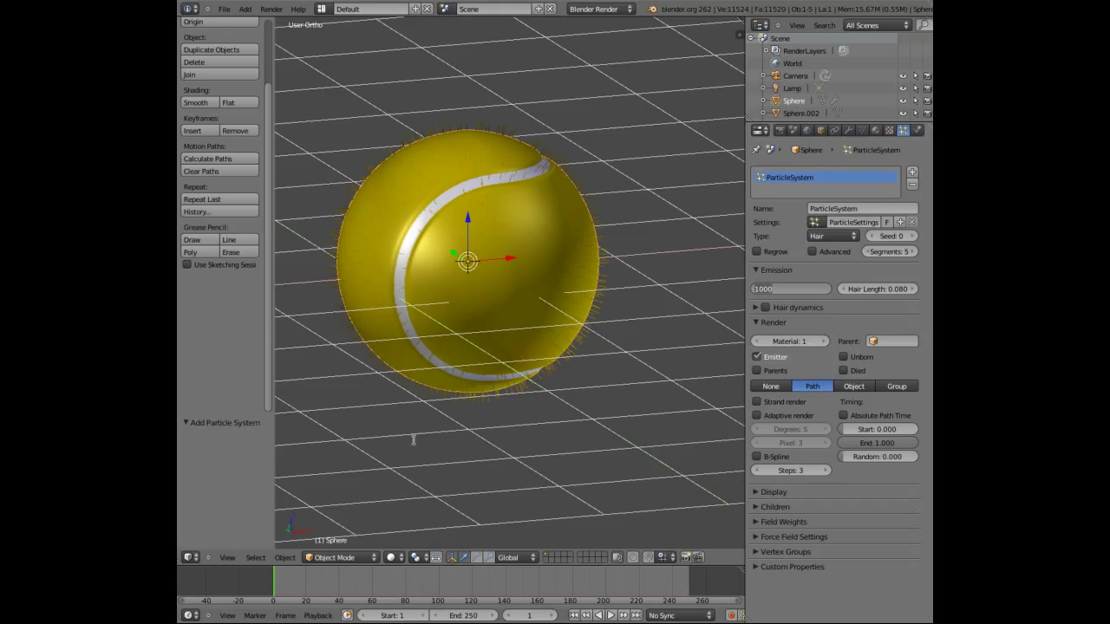
{"action": "key", "text": "Return"}
- Switch the viewport to the scene camera and render the hairy yellow tennis ball with F12
{"action": "left_click", "coordinate": [227, 557]}
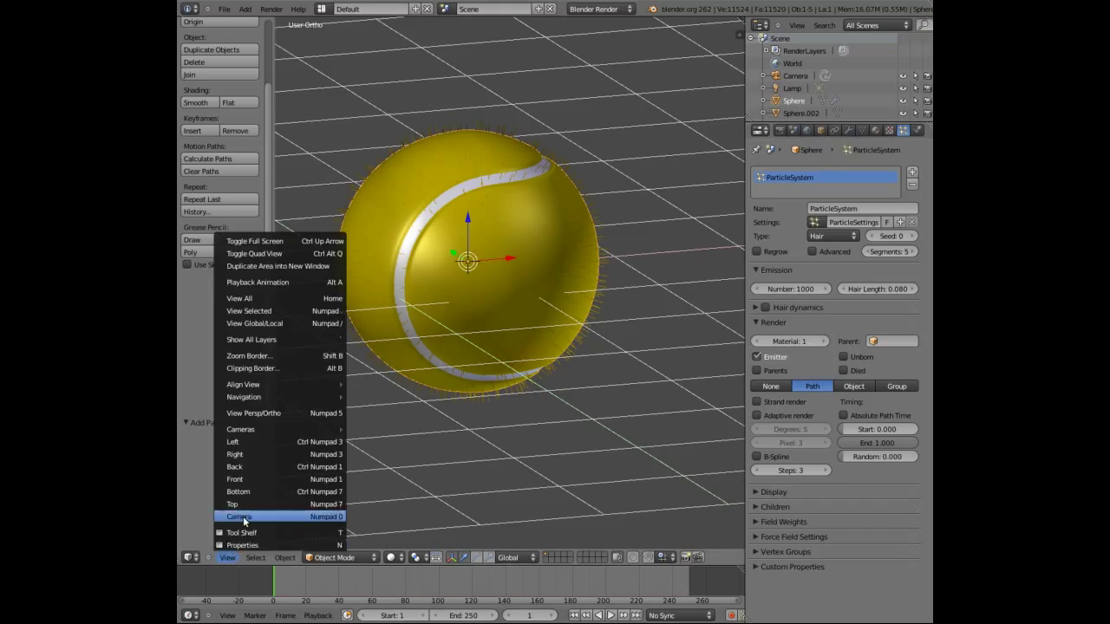
{"action": "left_click", "coordinate": [241, 516]}
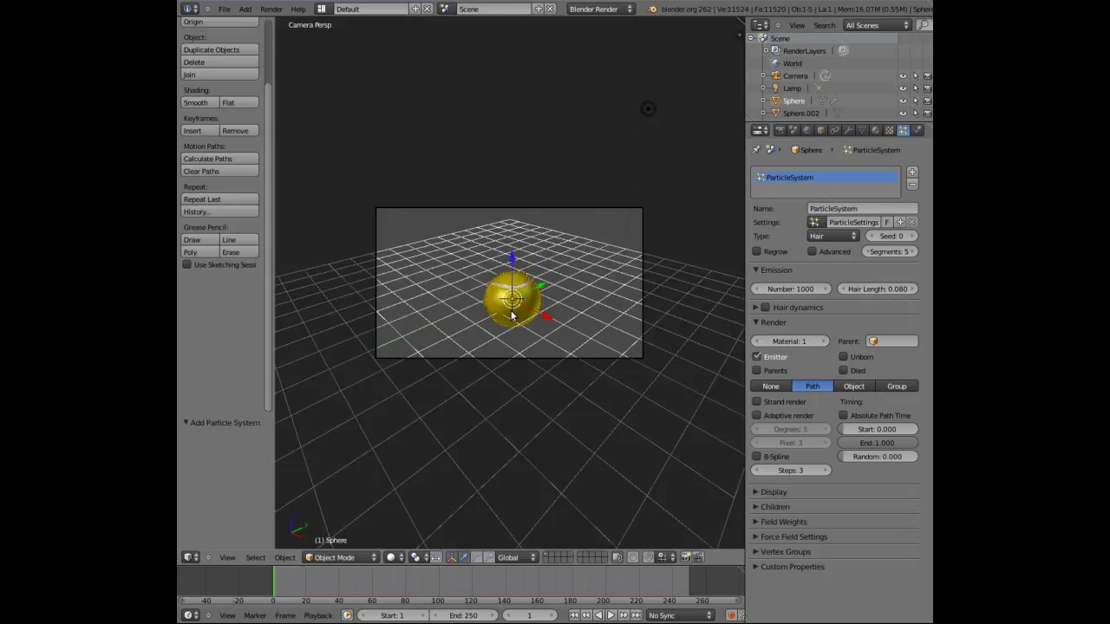
{"action": "key", "text": "F12"}
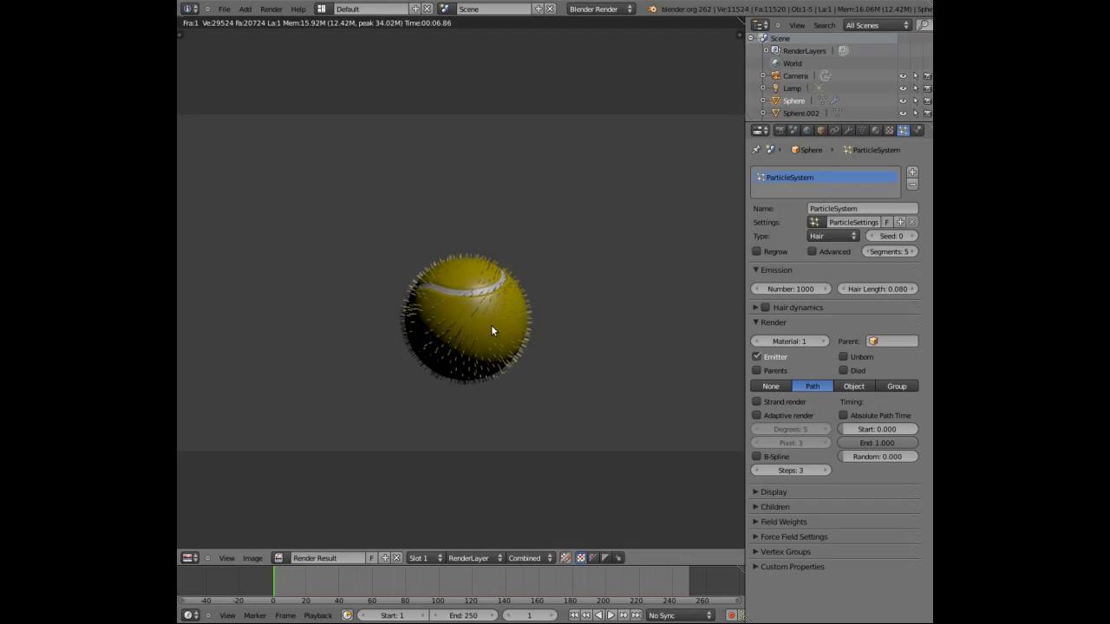
- Enable Hair Dynamics on the ball's hair particles (stiffness 0, bending 0.5, spring 5, air 1)
{"action": "left_click", "coordinate": [793, 310]}
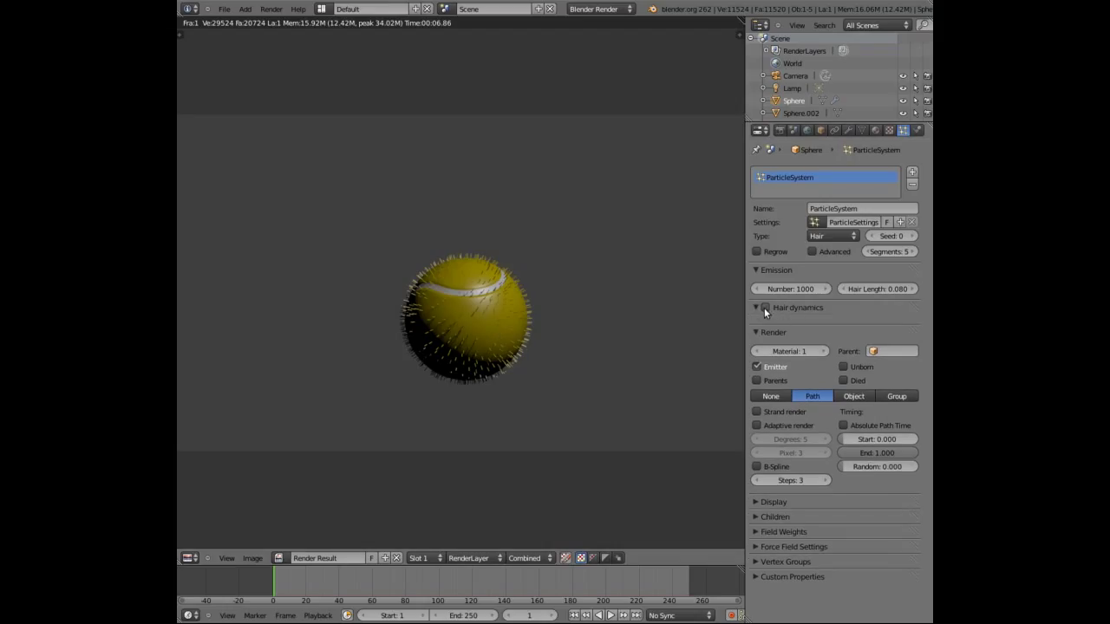
{"action": "left_click", "coordinate": [763, 307]}
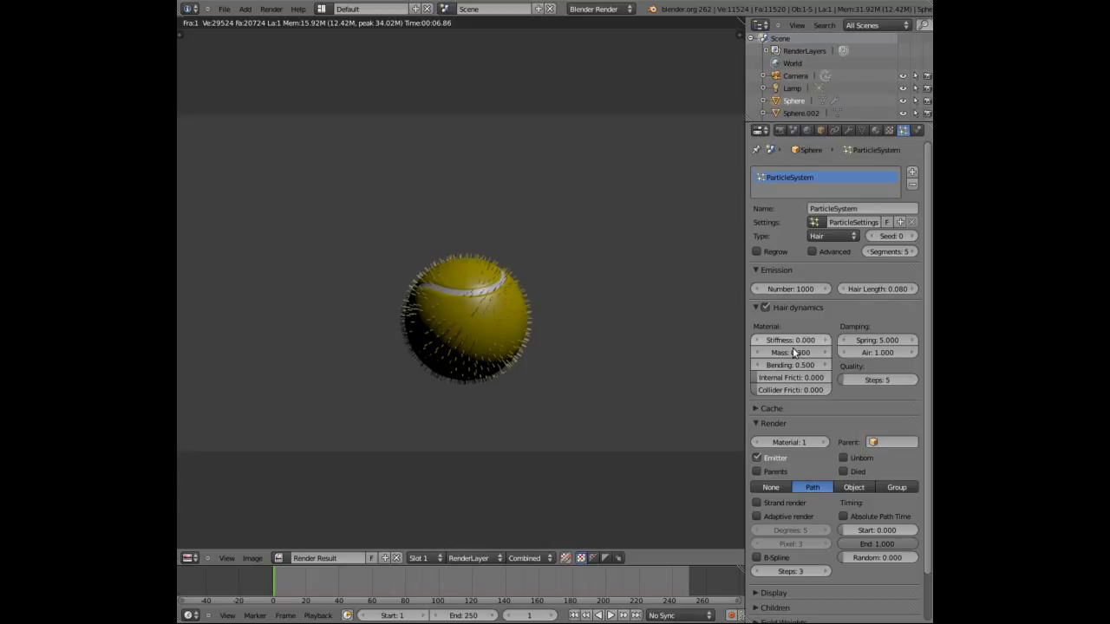